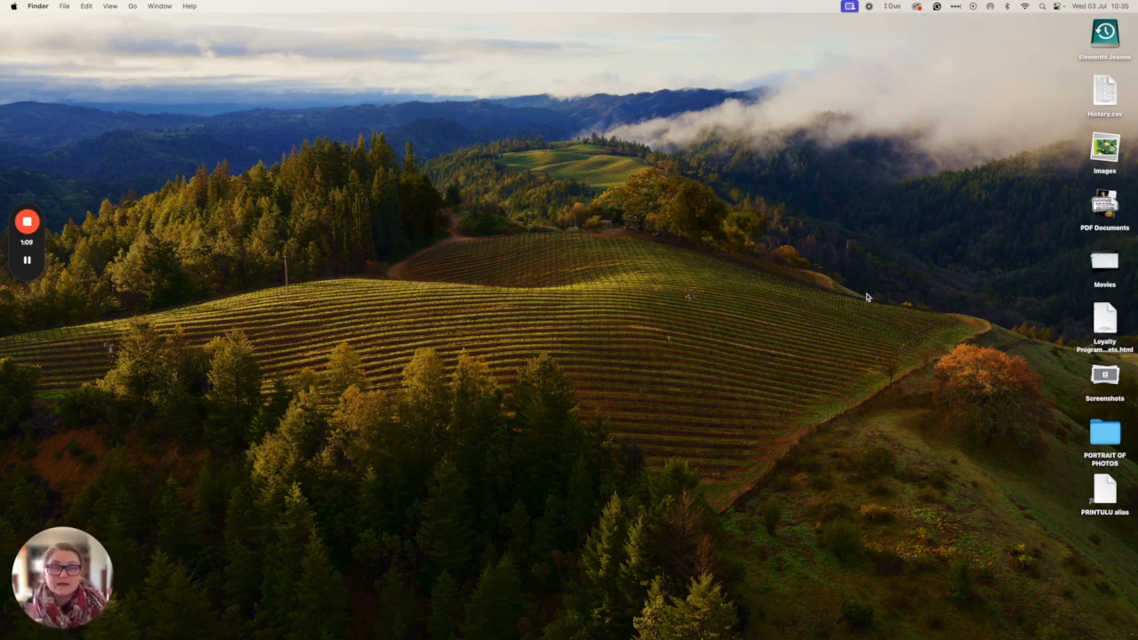
# Launch Safari and load google.com from the address bar suggestion
pyautogui.moveTo(356, 623)
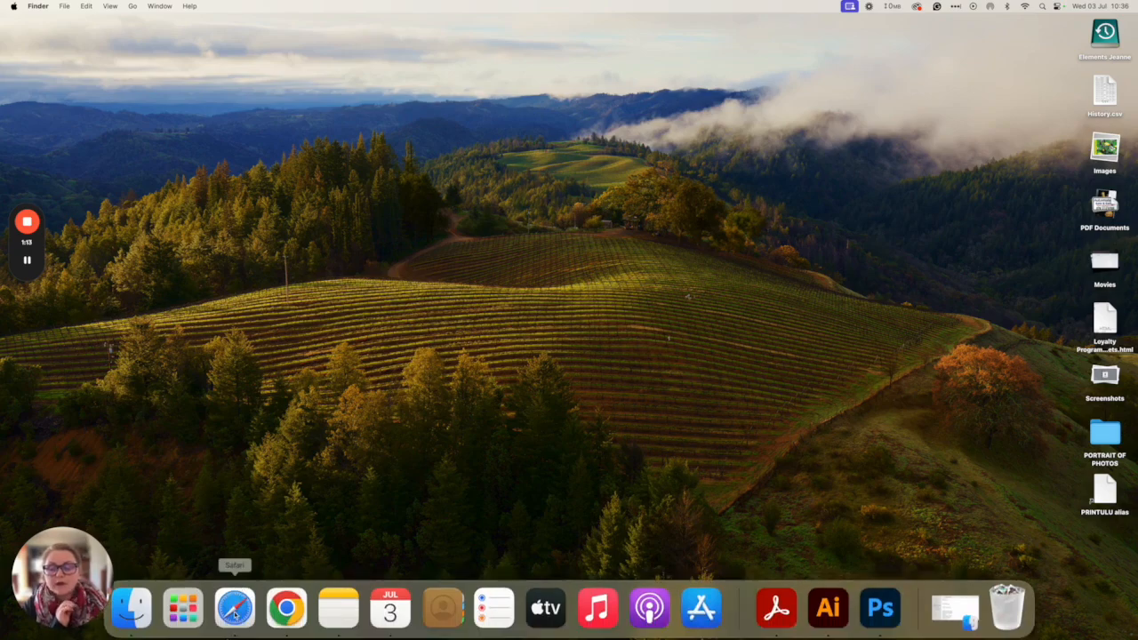
pyautogui.click(235, 610)
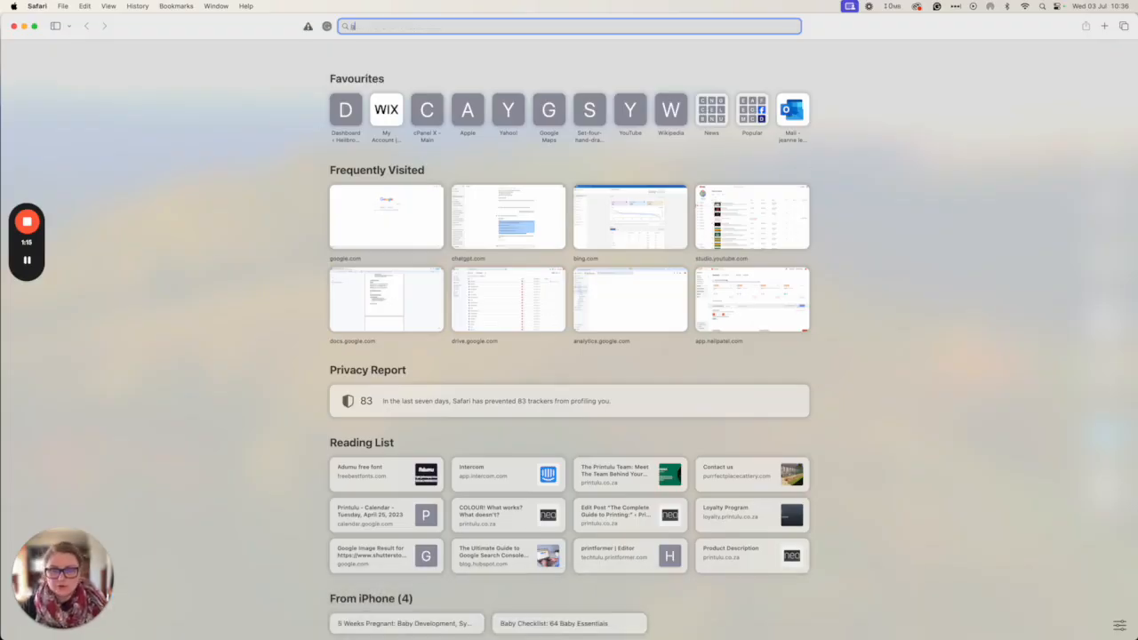
pyautogui.write('g')
pyautogui.press('Return')
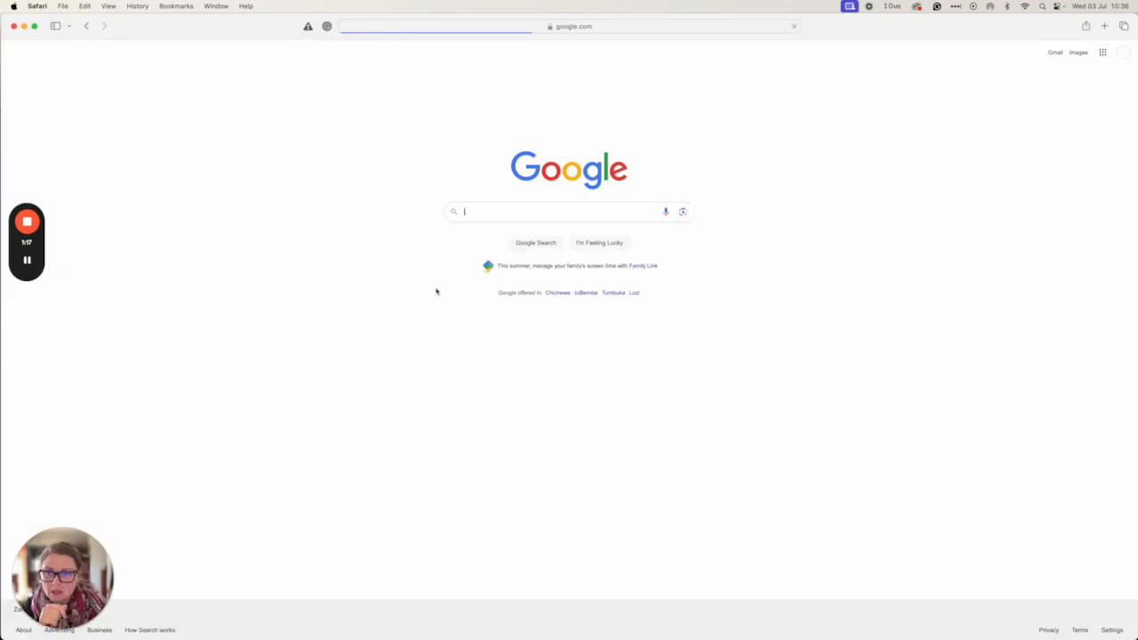
pyautogui.click(527, 210)
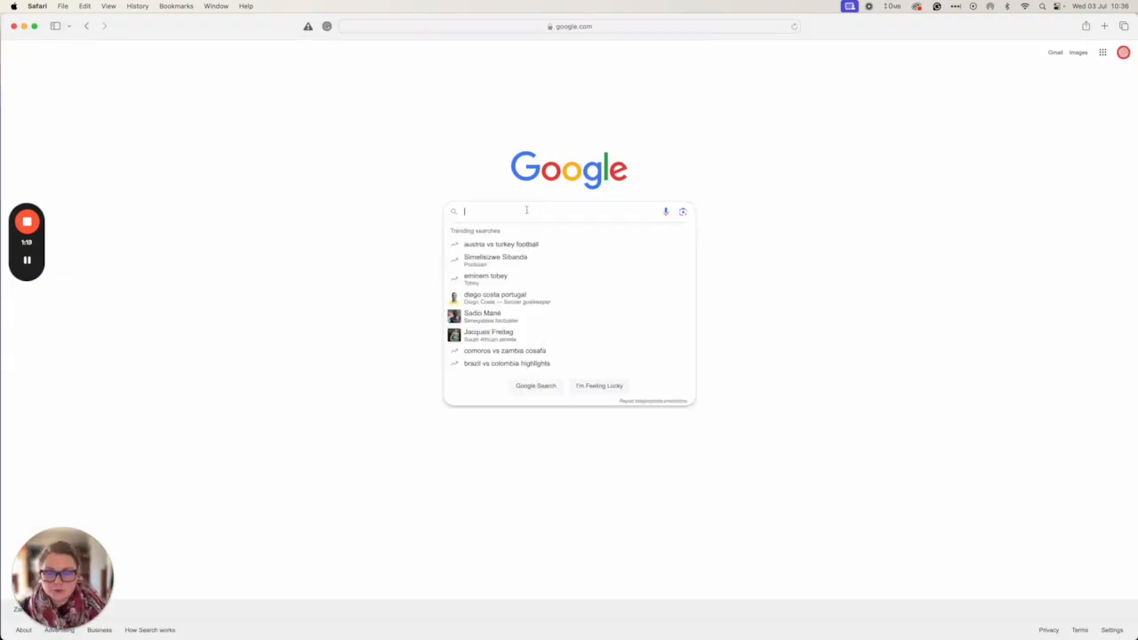
# Go to freepik.com through the address bar, correcting the mistyped letters
pyautogui.click(466, 27)
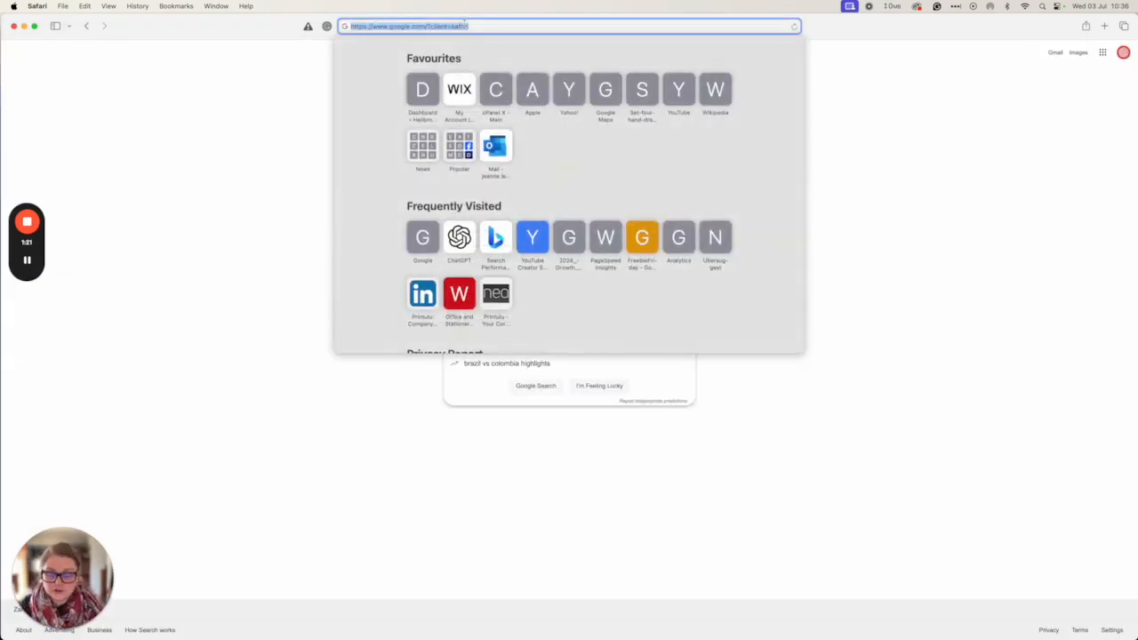
pyautogui.write('freel')
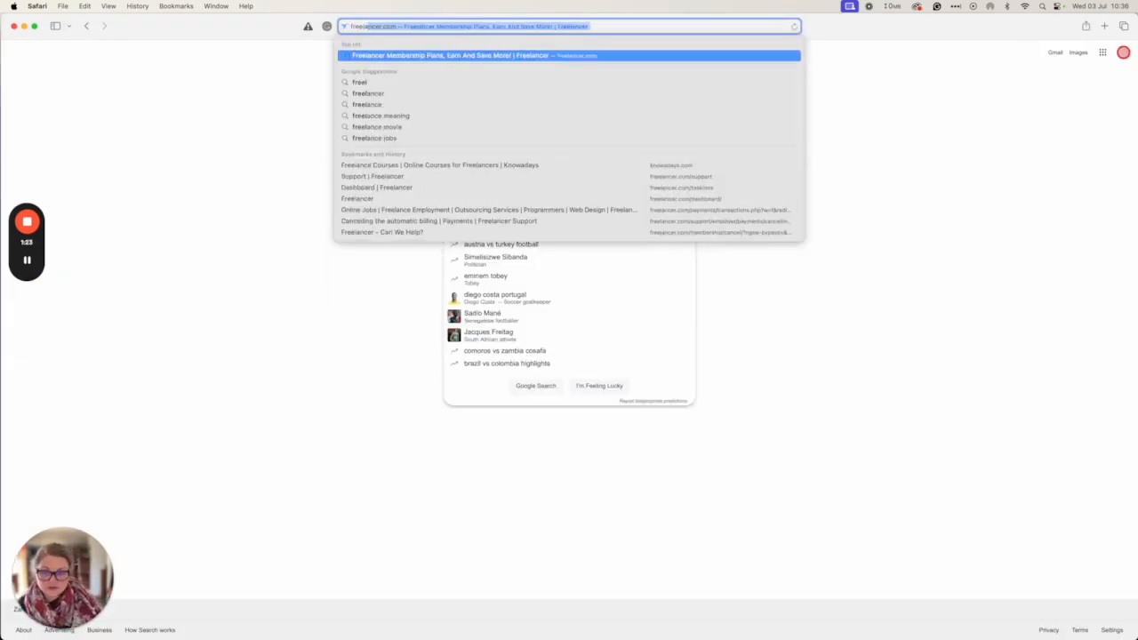
pyautogui.write('a')
pyautogui.press('BackSpace')
pyautogui.press('BackSpace')
pyautogui.press('BackSpace')
pyautogui.write('p')
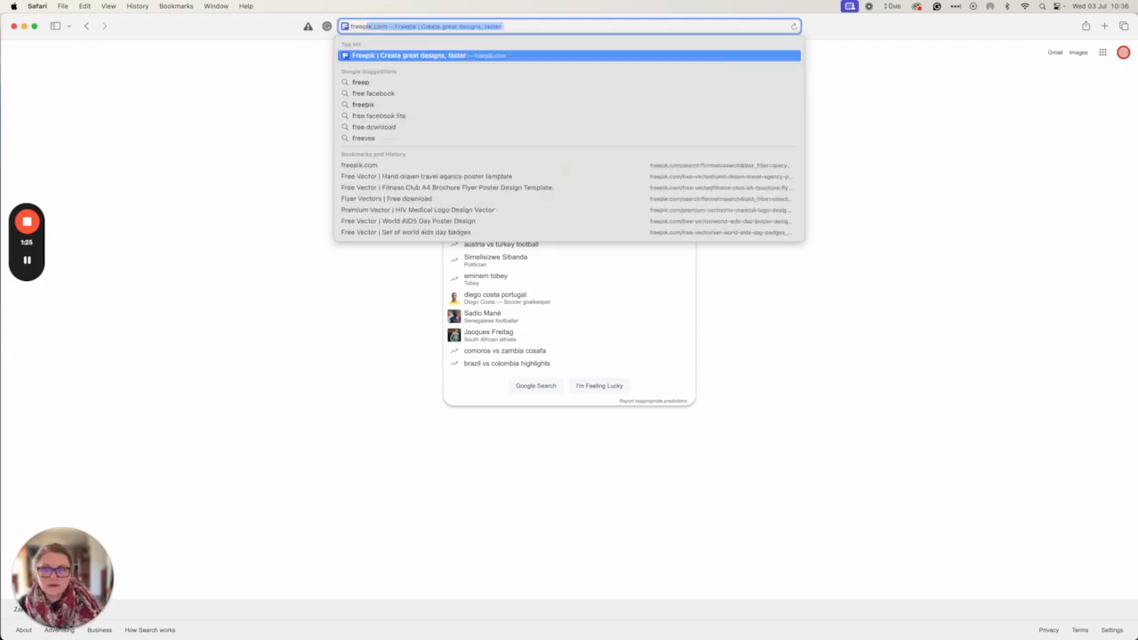
pyautogui.press('Return')
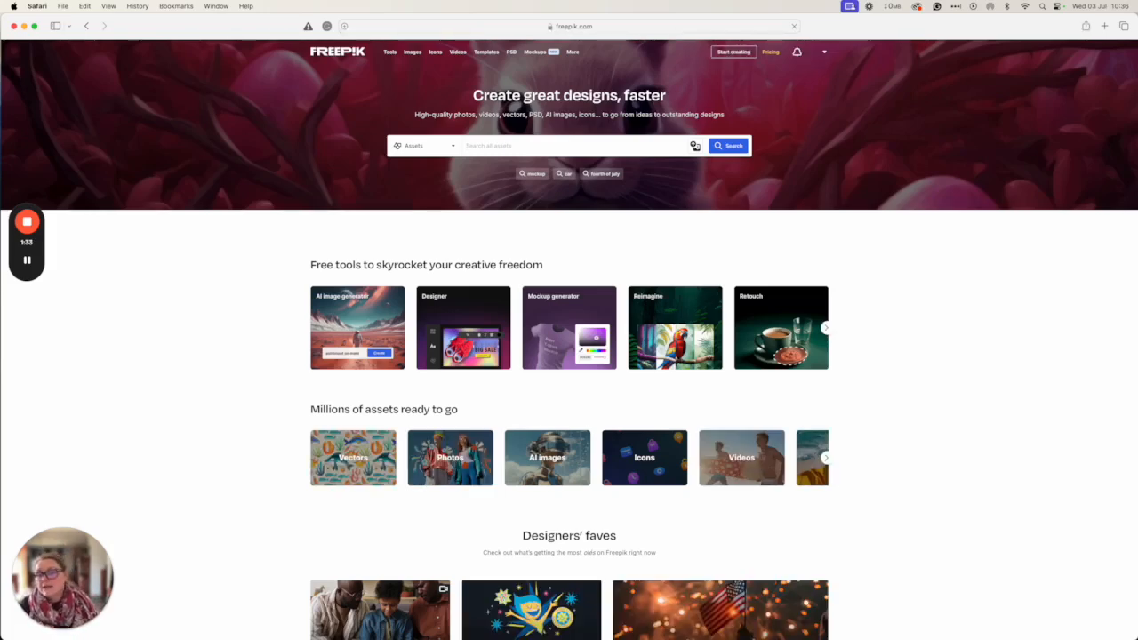
# Search Freepik for 'business card' to list business card designs
pyautogui.scroll(-20, 522, 200)
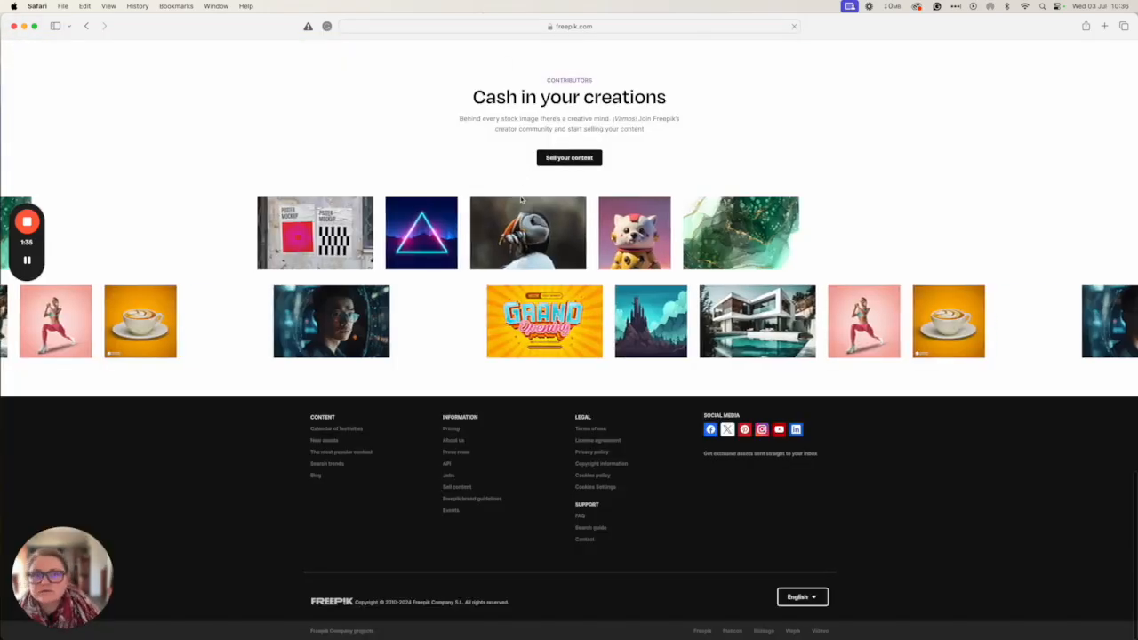
pyautogui.scroll(20, 522, 200)
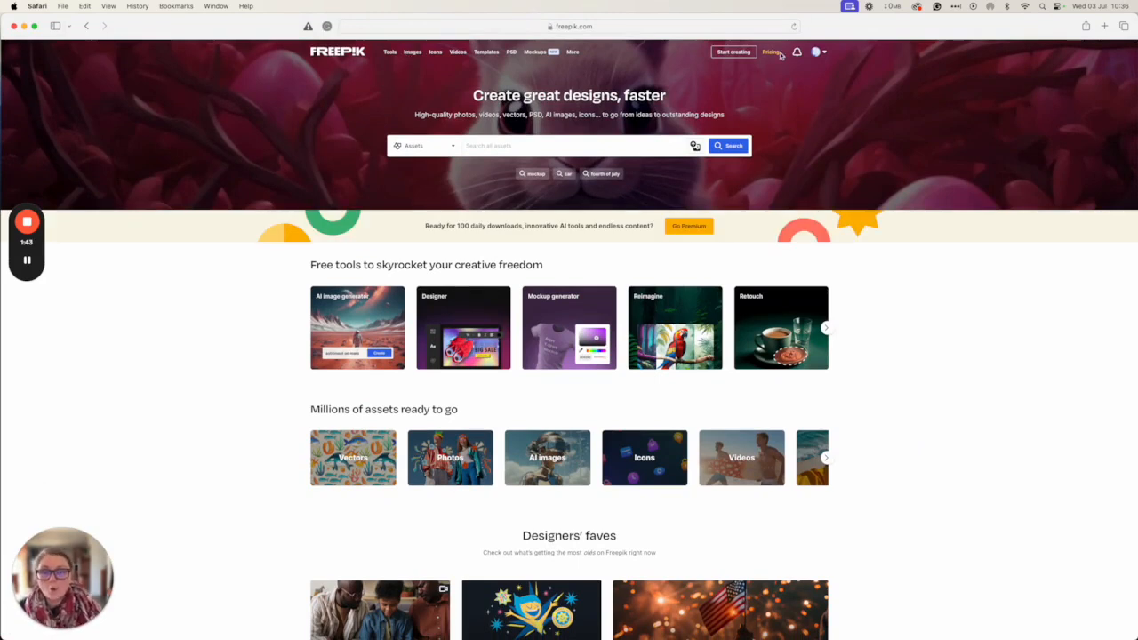
pyautogui.write('to')
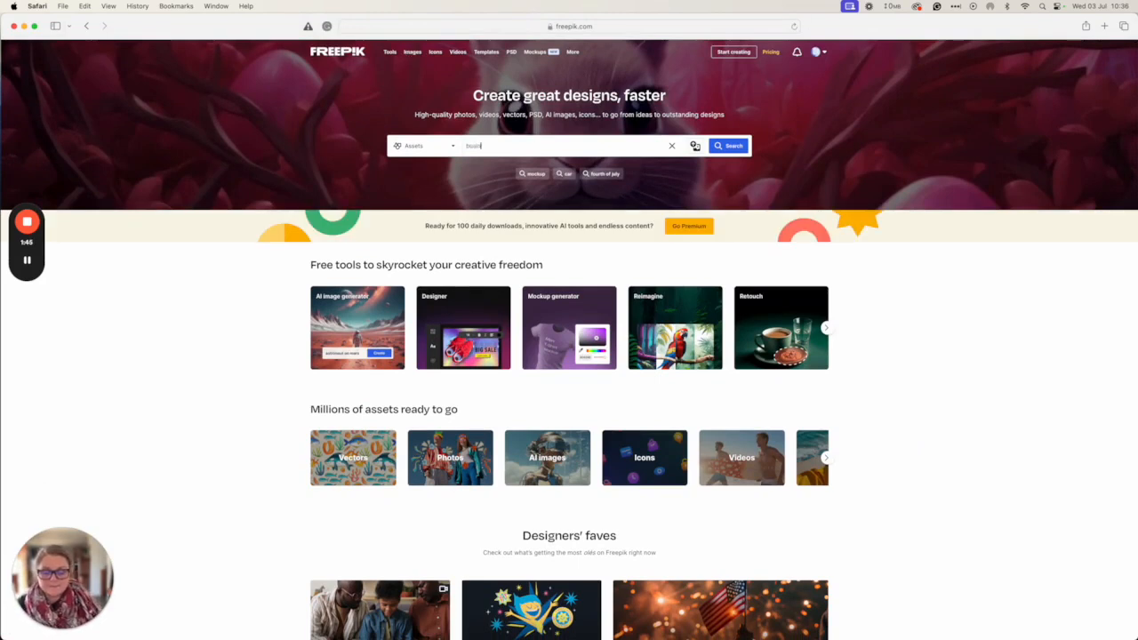
pyautogui.write('siness card')
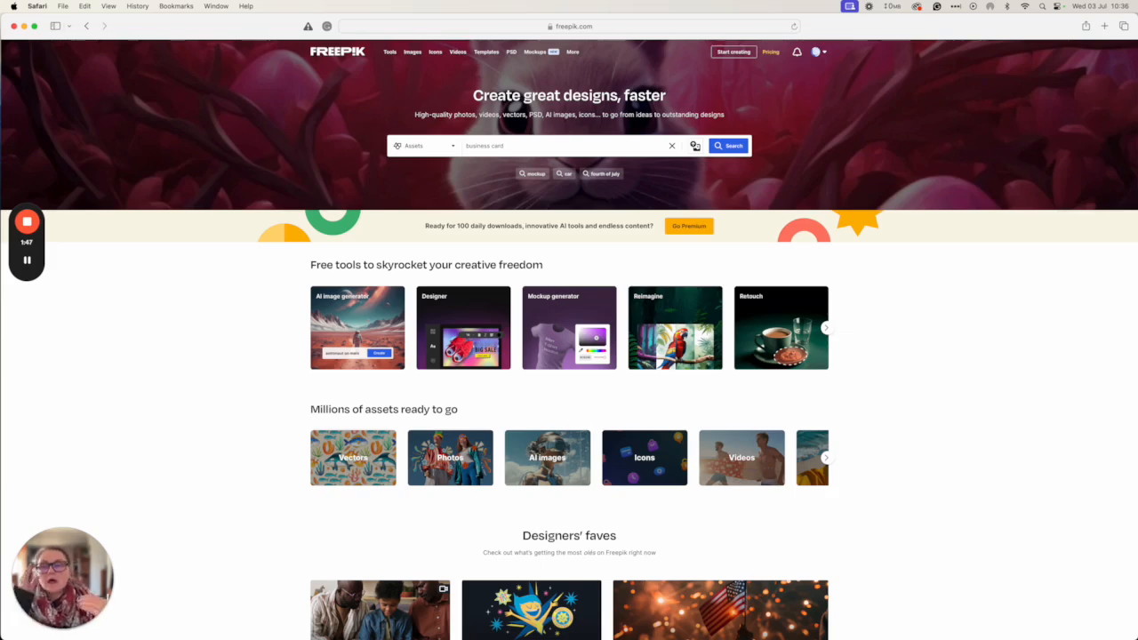
pyautogui.press('Return')
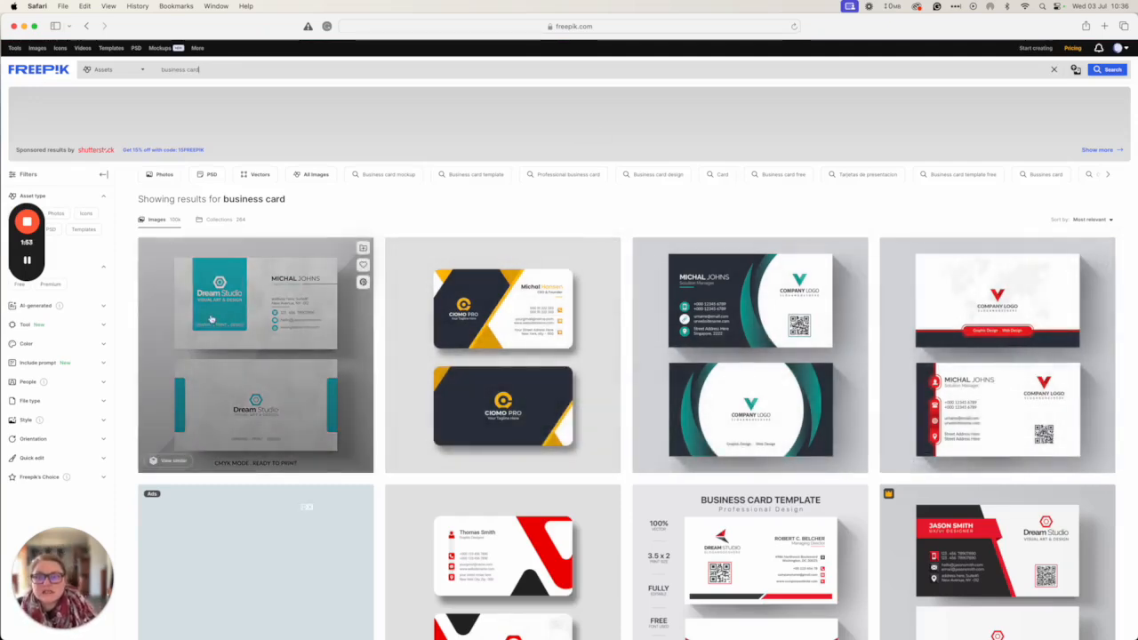
# Open the third result, the Elegant blue-and-white business card, in a new tab
pyautogui.rightClick(732, 333)
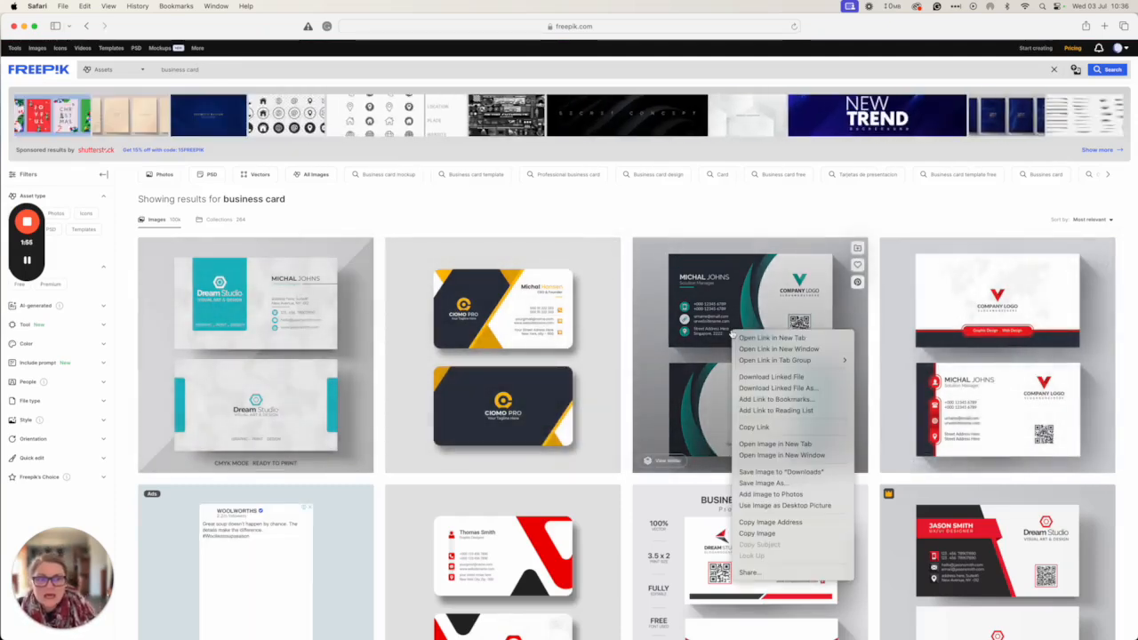
pyautogui.click(745, 337)
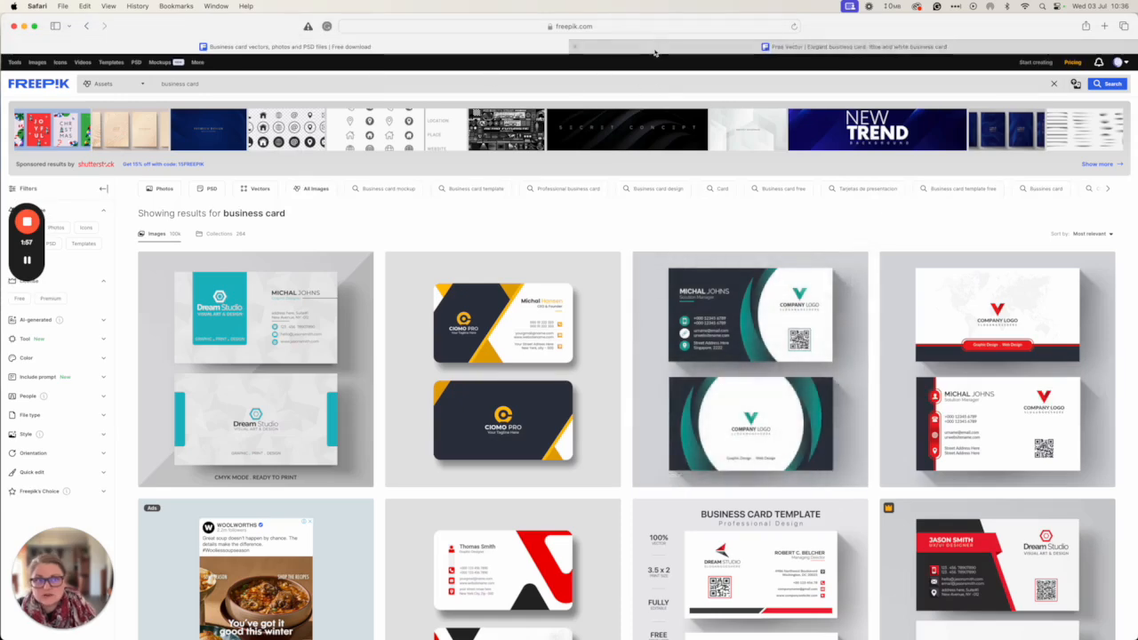
pyautogui.click(654, 51)
# Free-download the business card vector, select its attribution text, and switch to Illustrator
pyautogui.scroll(-10, 739, 338)
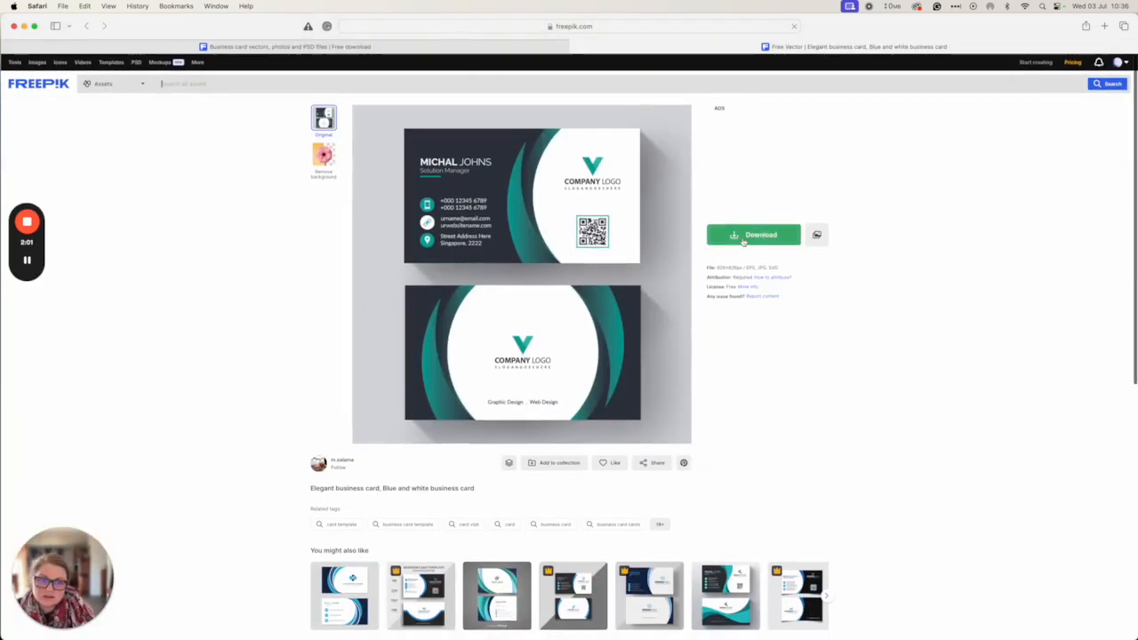
pyautogui.click(754, 235)
pyautogui.click(765, 312)
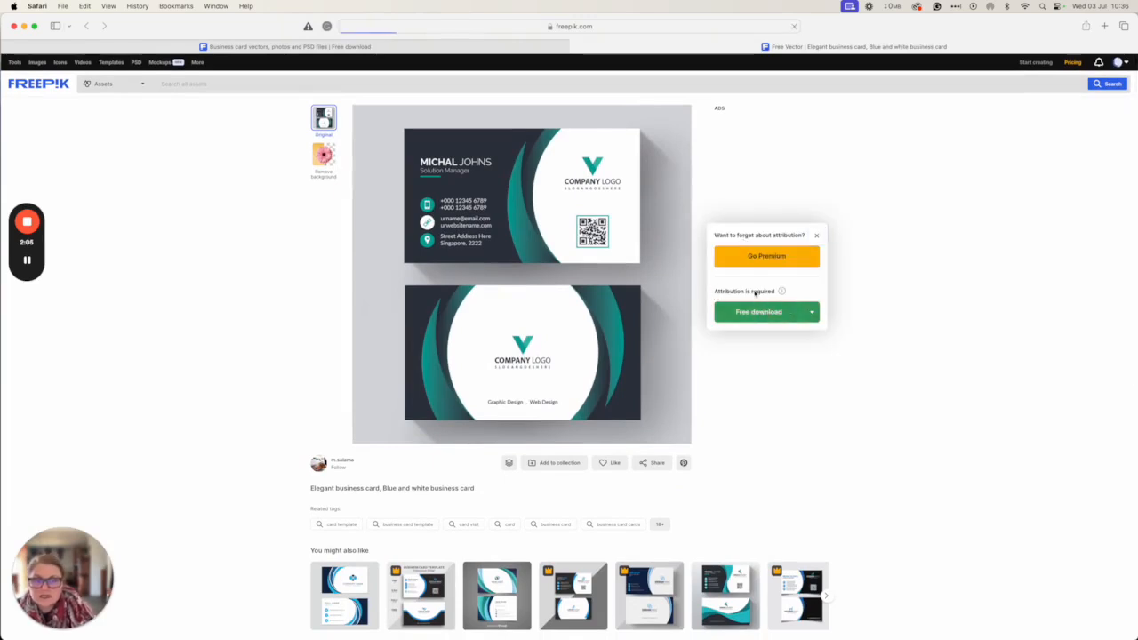
pyautogui.tripleClick(755, 294)
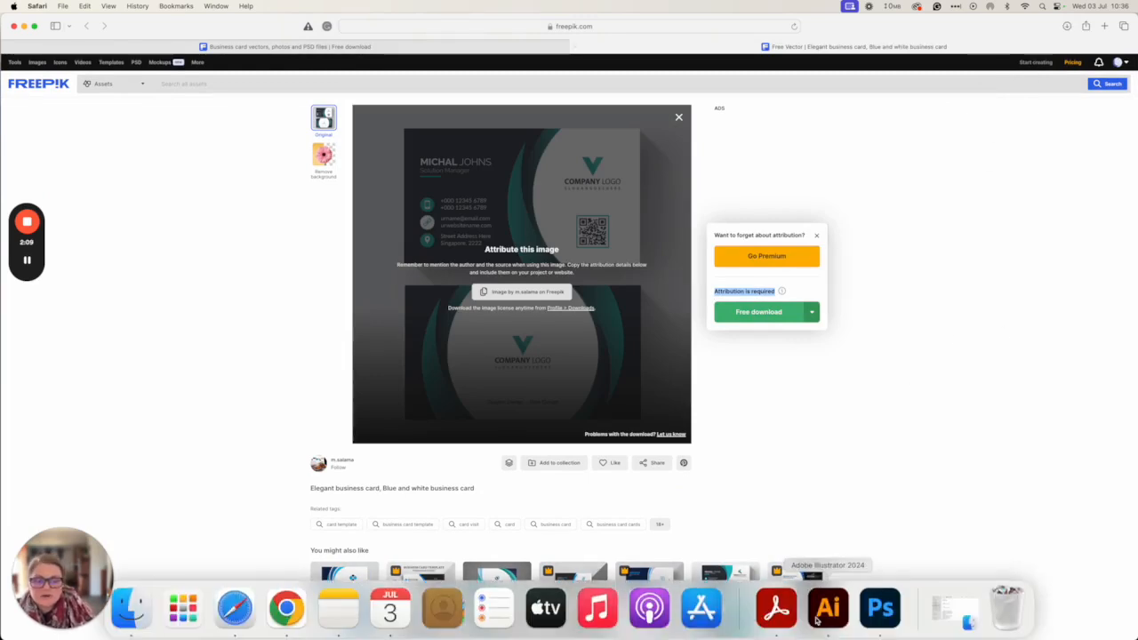
pyautogui.click(817, 621)
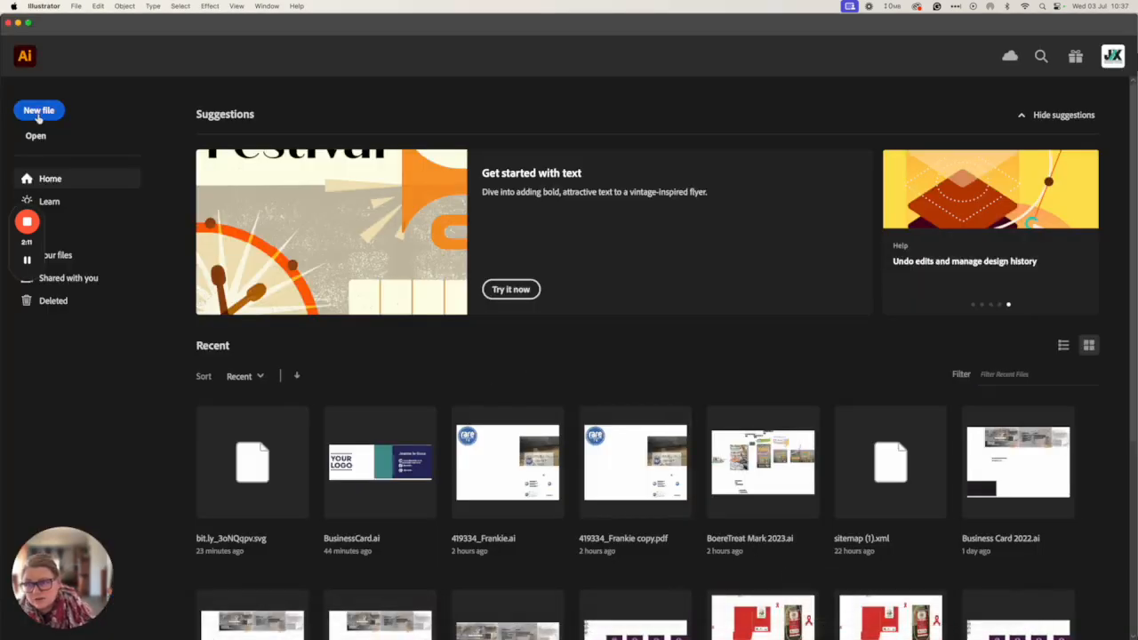
# Create a 90 × 50 mm CMYK document with 2 artboards and 3 mm bleed, then bring up Finder
pyautogui.click(38, 112)
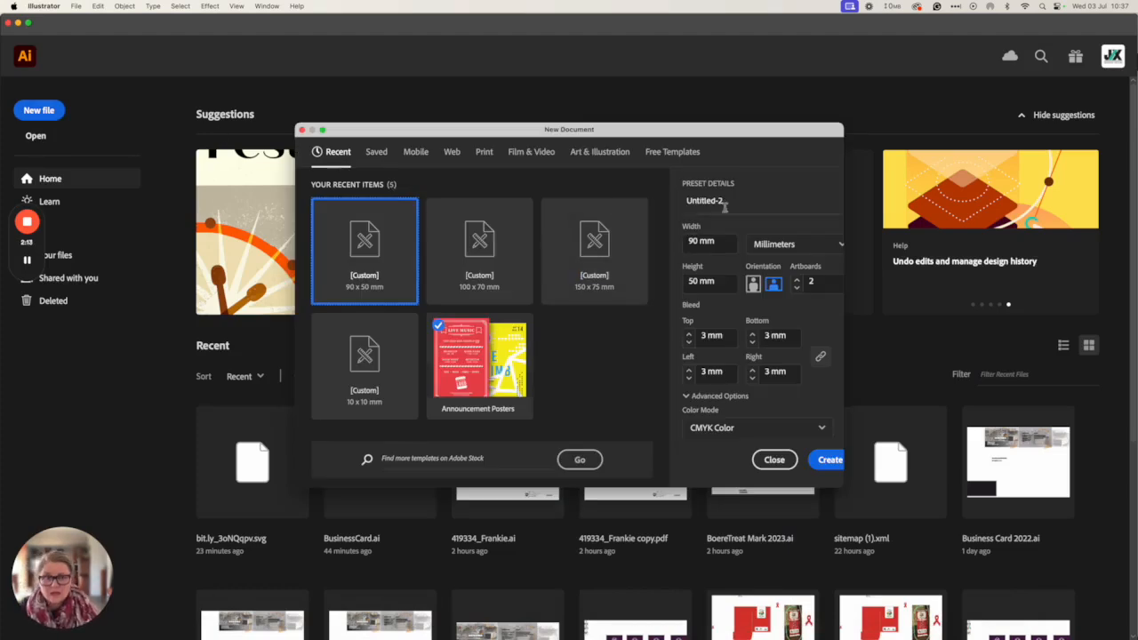
pyautogui.click(828, 460)
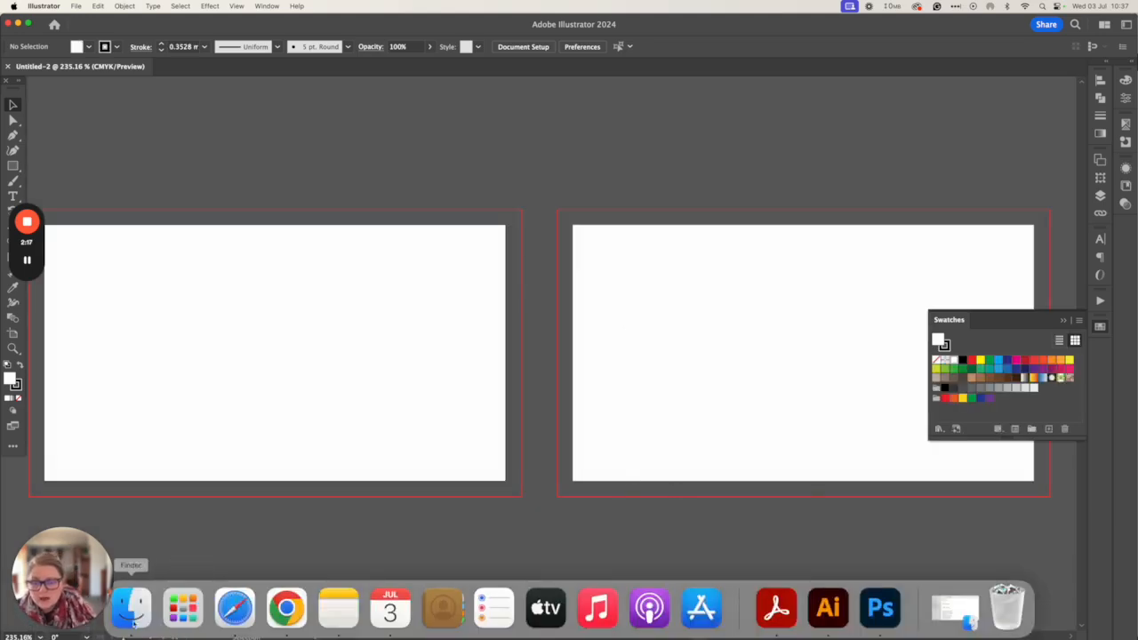
pyautogui.click(133, 608)
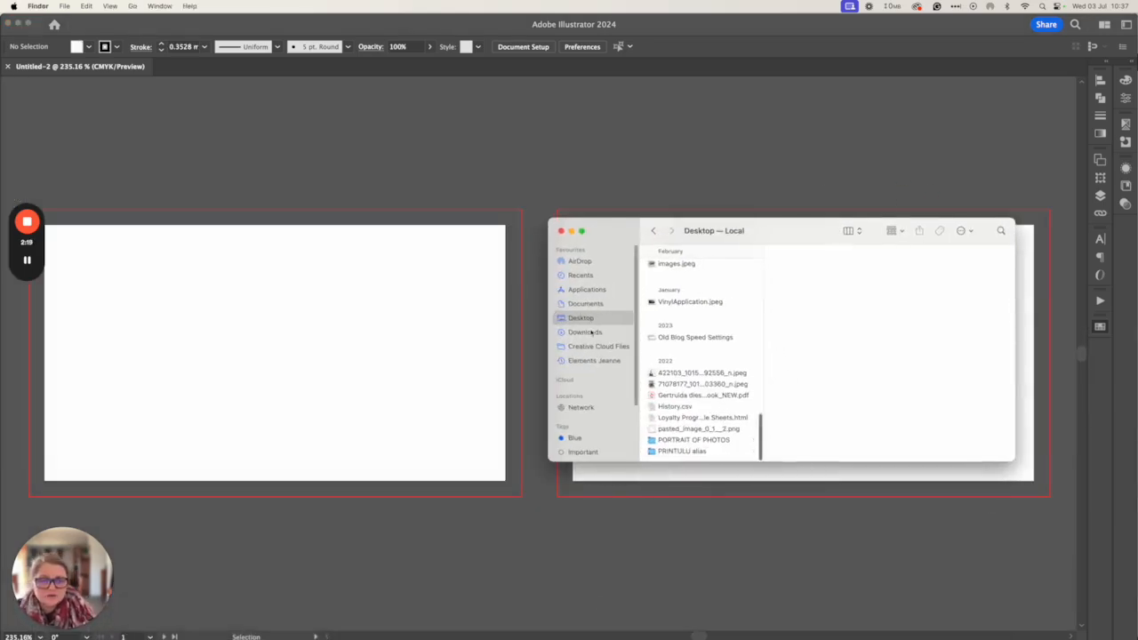
# From the business card folder in Downloads, open 1537.eps with Adobe Illustrator 2023
pyautogui.click(591, 332)
pyautogui.click(707, 290)
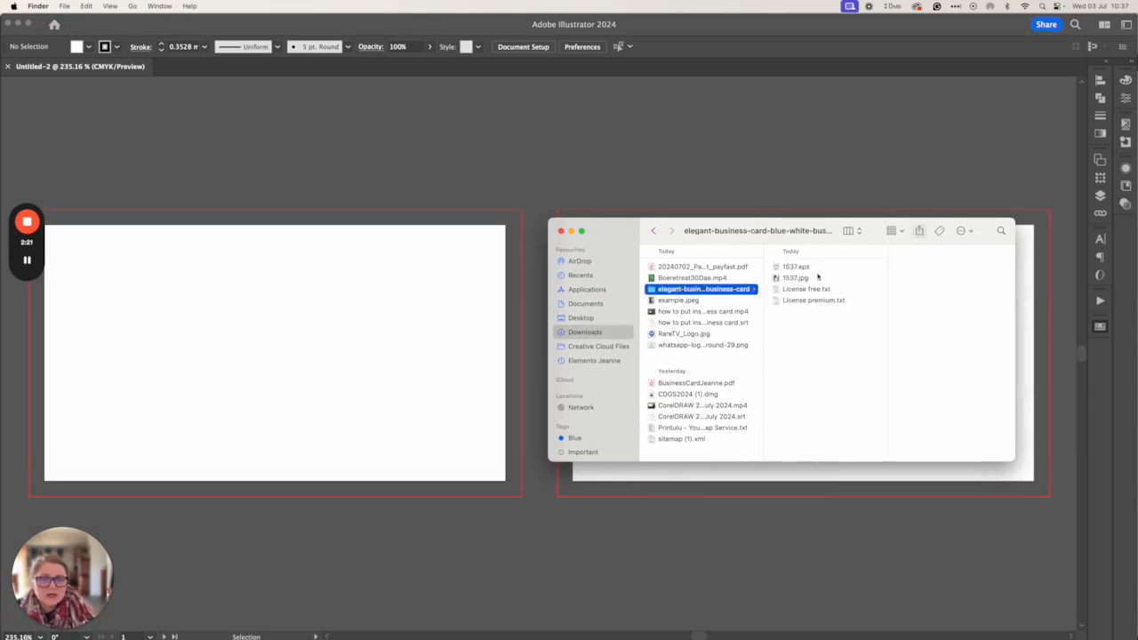
pyautogui.click(793, 269)
pyautogui.rightClick(785, 267)
pyautogui.moveTo(798, 287)
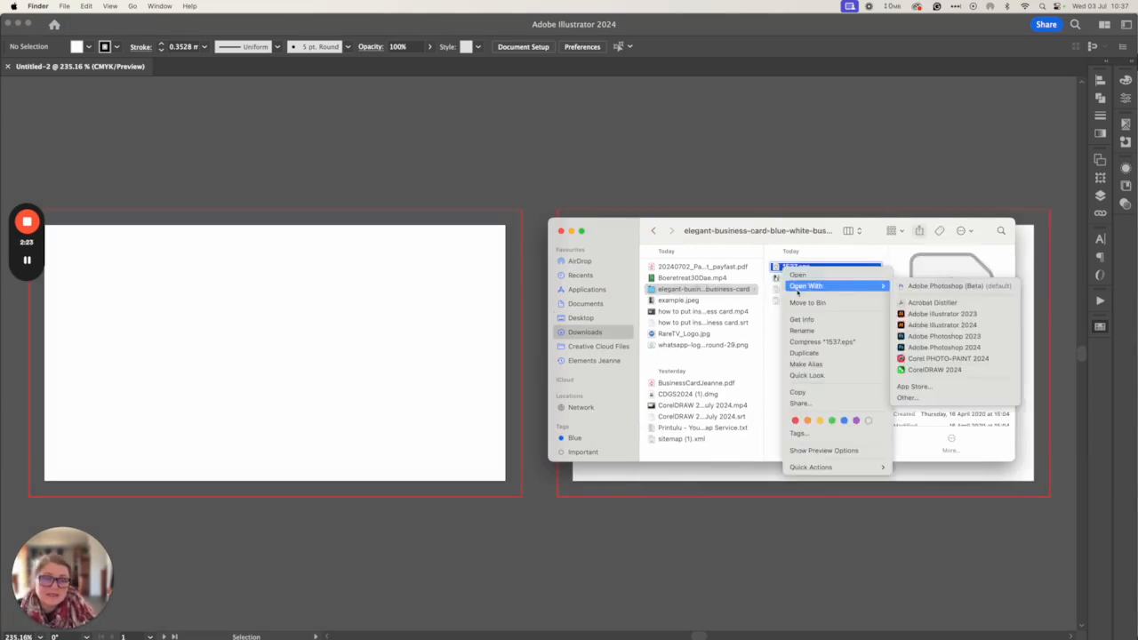
pyautogui.click(923, 314)
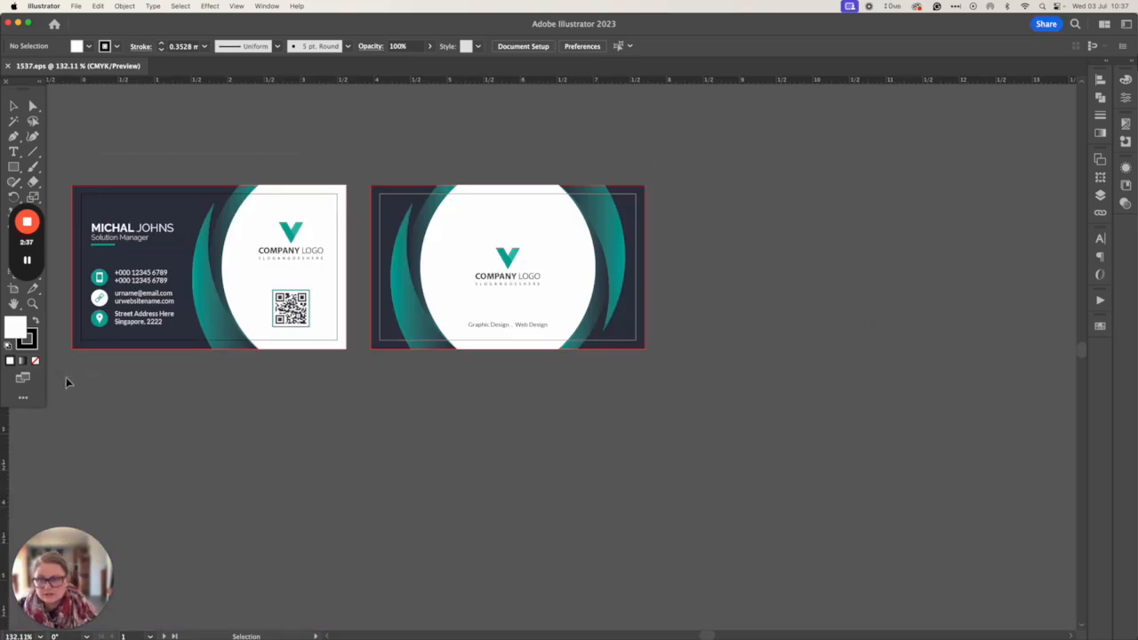
# Copy all artwork from 1537.eps, paste it into Untitled-2, and deselect
pyautogui.press('super+a')
pyautogui.rightClick(231, 267)
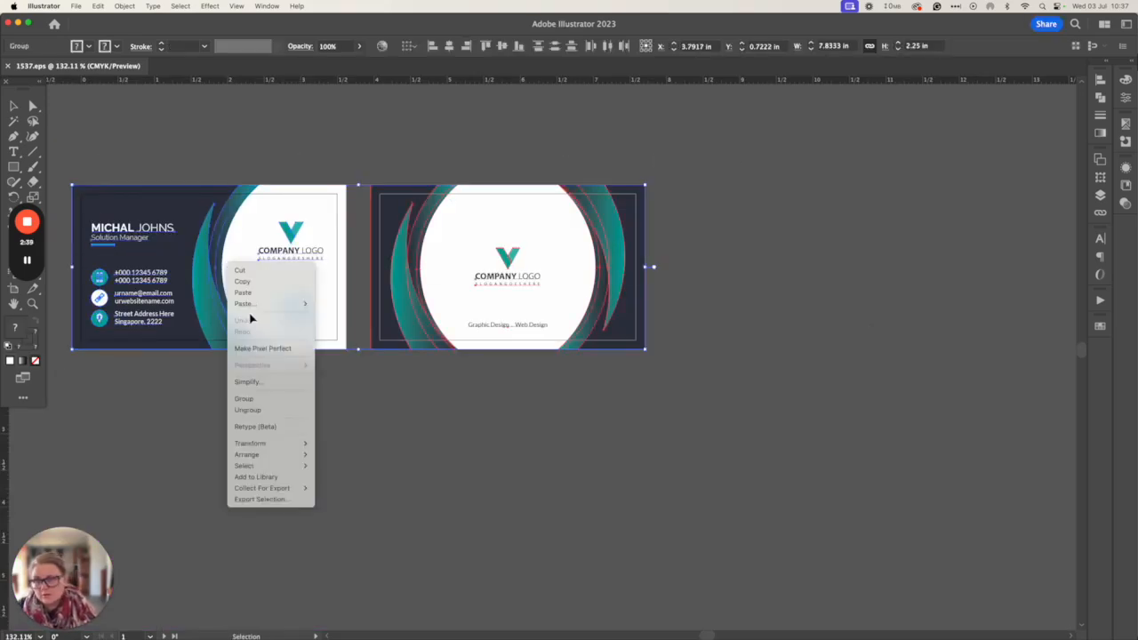
pyautogui.click(246, 282)
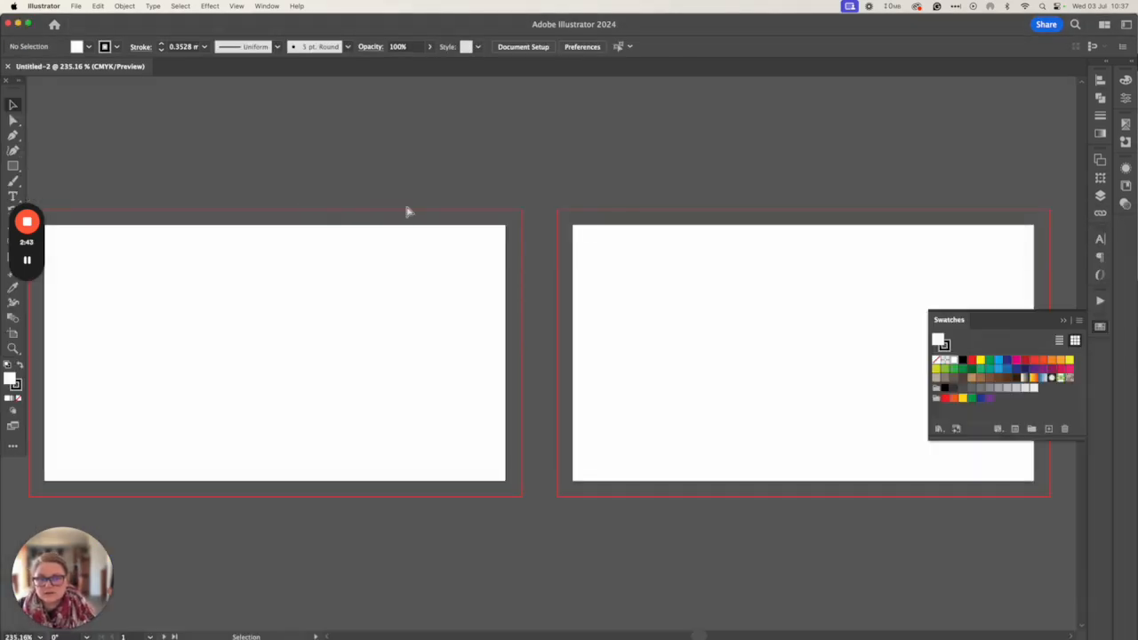
pyautogui.press('super+v')
pyautogui.rightClick(458, 335)
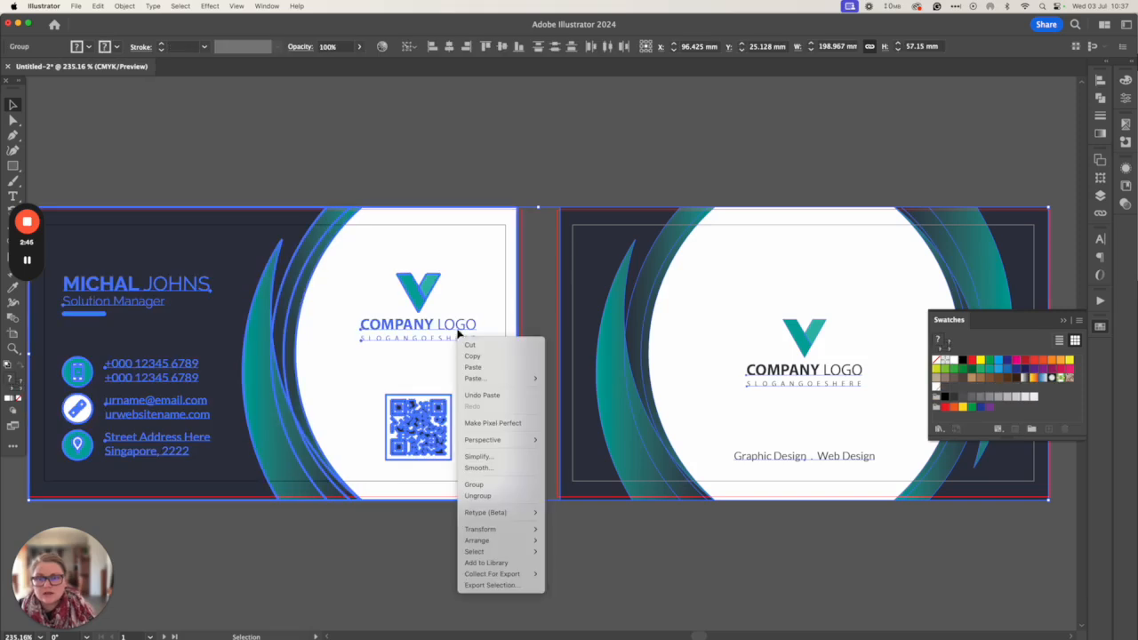
pyautogui.click(536, 176)
pyautogui.click(536, 176)
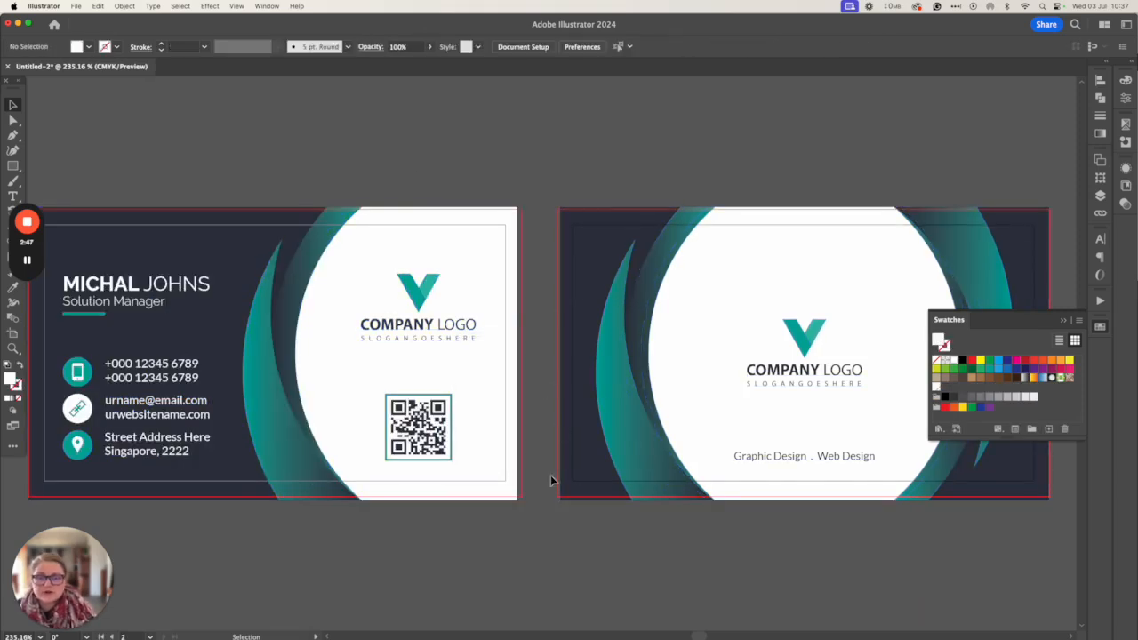
# Stretch the back card artwork slightly wider and reselect its group
pyautogui.hscroll(5, 793, 265)
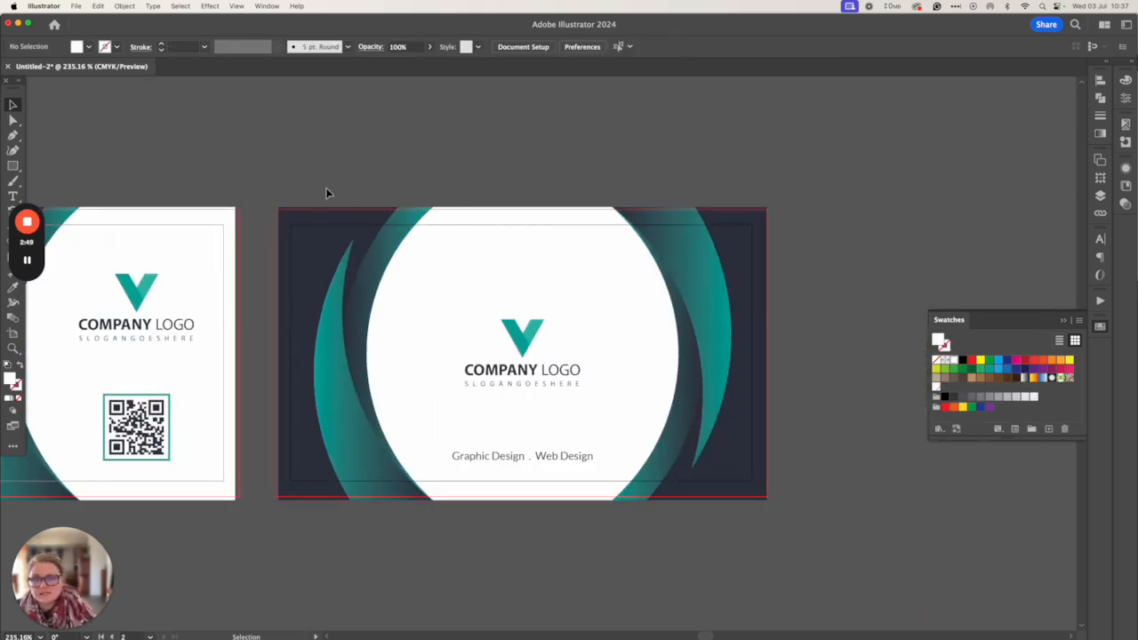
pyautogui.moveTo(327, 190); pyautogui.dragTo(843, 516)
pyautogui.moveTo(279, 357); pyautogui.dragTo(277, 355)
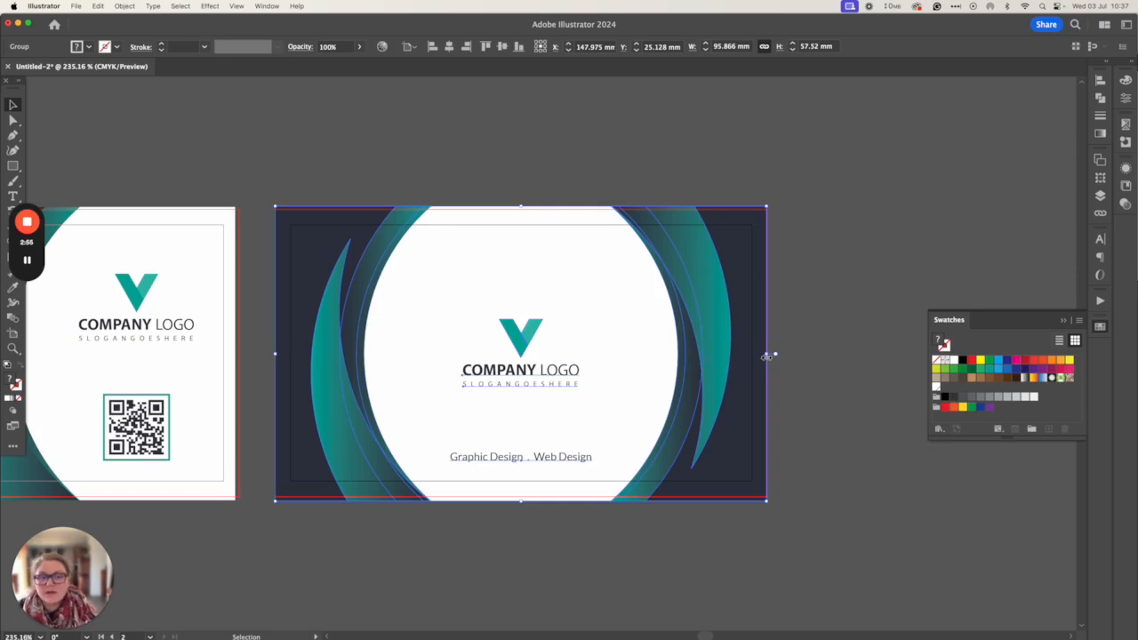
pyautogui.moveTo(772, 354); pyautogui.dragTo(772, 353)
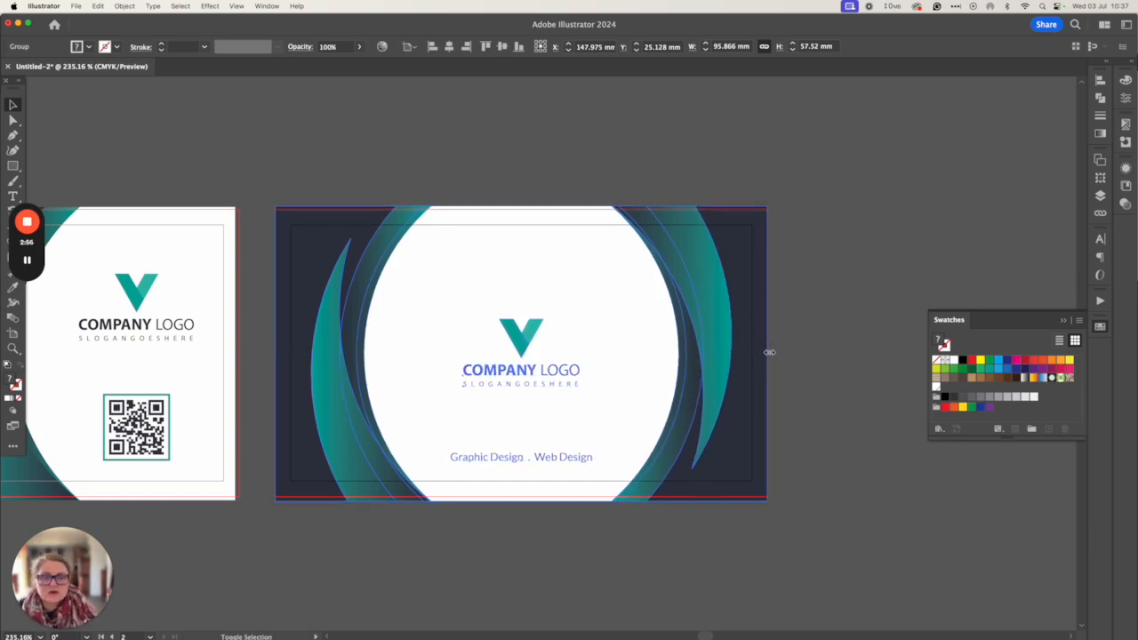
pyautogui.click(631, 565)
pyautogui.click(516, 456)
# Inside the back card group, move the logo and Graphic Design . Web Design tagline up
pyautogui.doubleClick(495, 461)
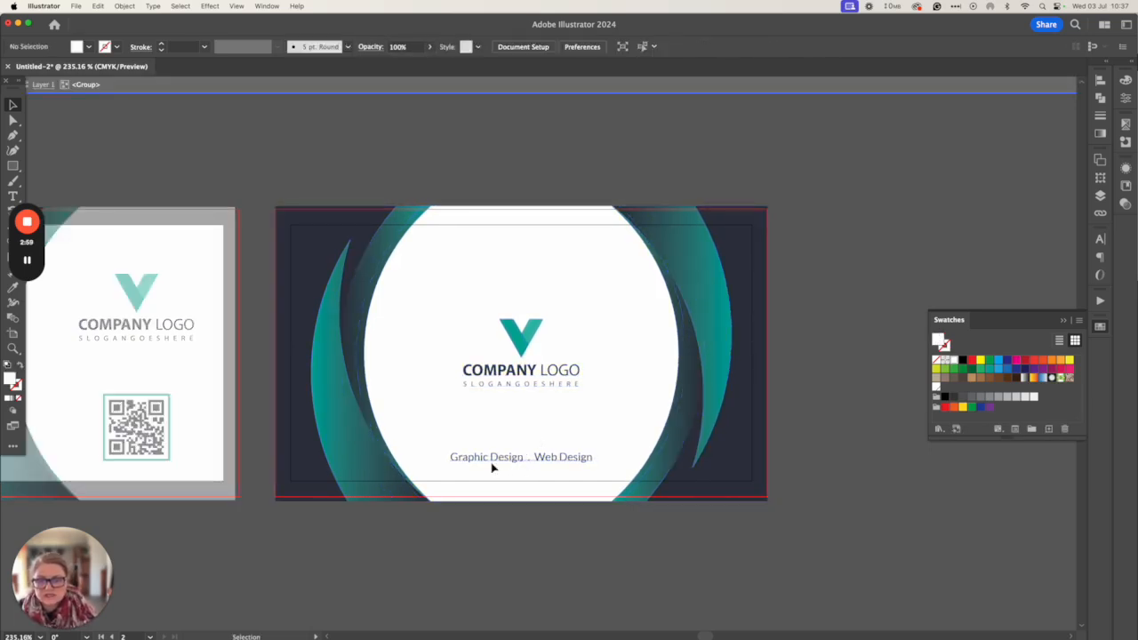
pyautogui.click(498, 458)
pyautogui.keyDown('shift'); pyautogui.click(510, 388); pyautogui.keyUp('shift')
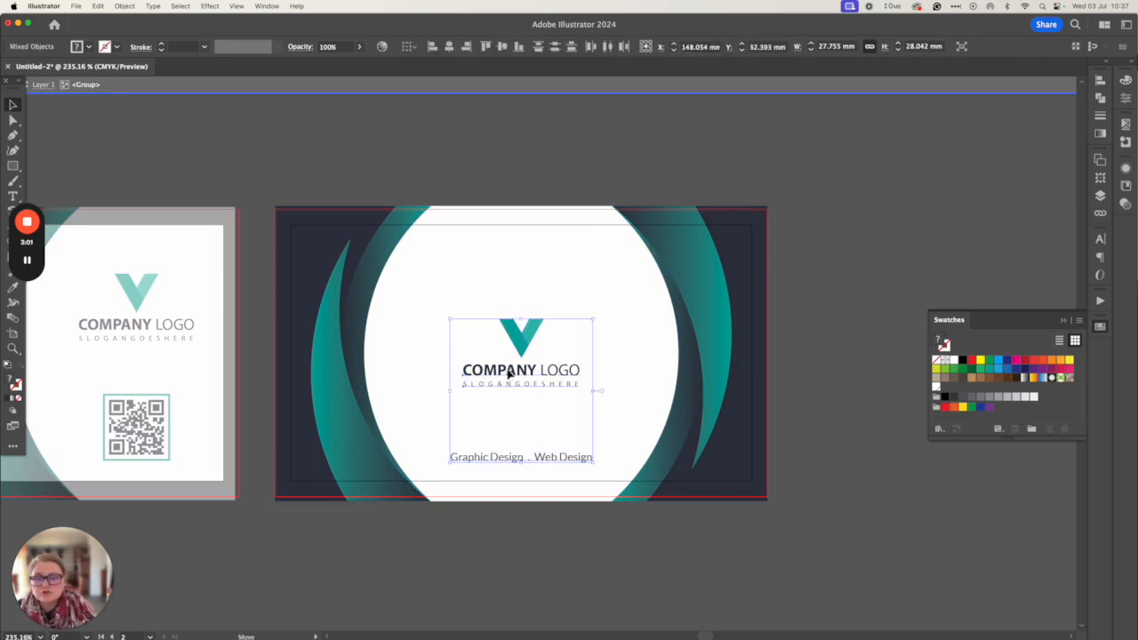
pyautogui.moveTo(510, 391); pyautogui.dragTo(510, 380)
# Enlarge the COMPANY LOGO and slogan text inside the logo group
pyautogui.doubleClick(510, 379)
pyautogui.click(510, 379)
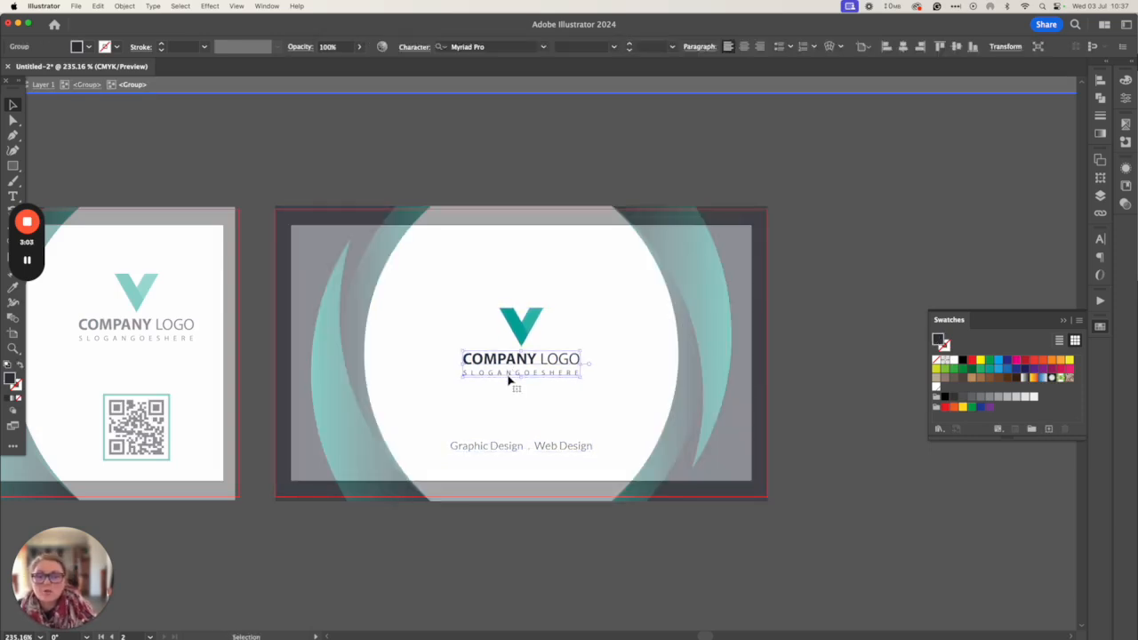
pyautogui.doubleClick(510, 380)
pyautogui.click(510, 379)
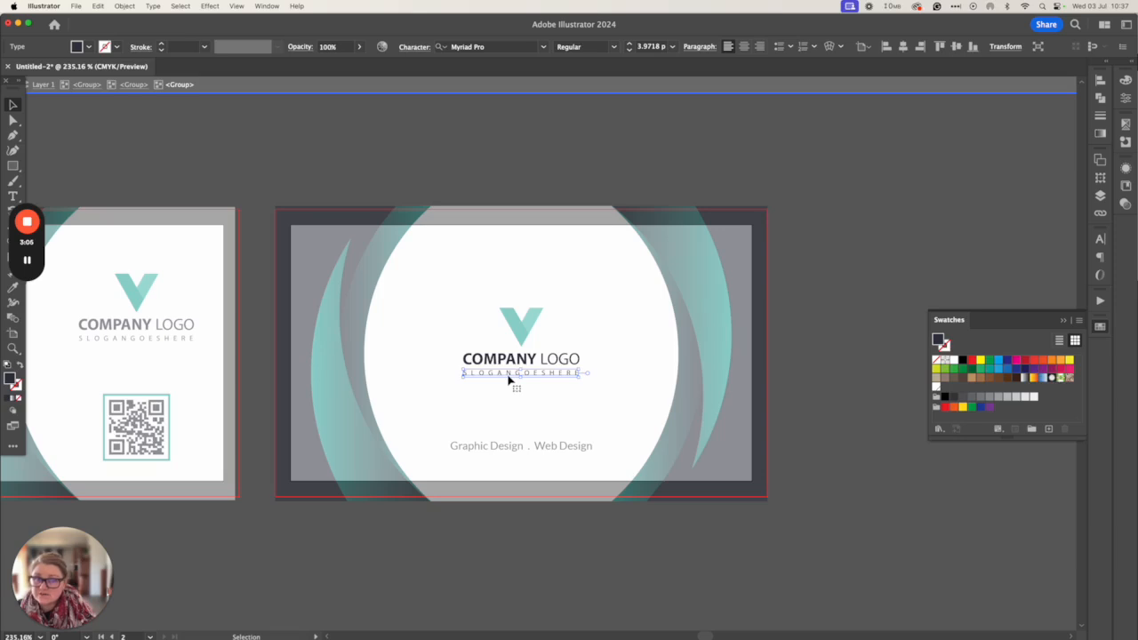
pyautogui.click(485, 418)
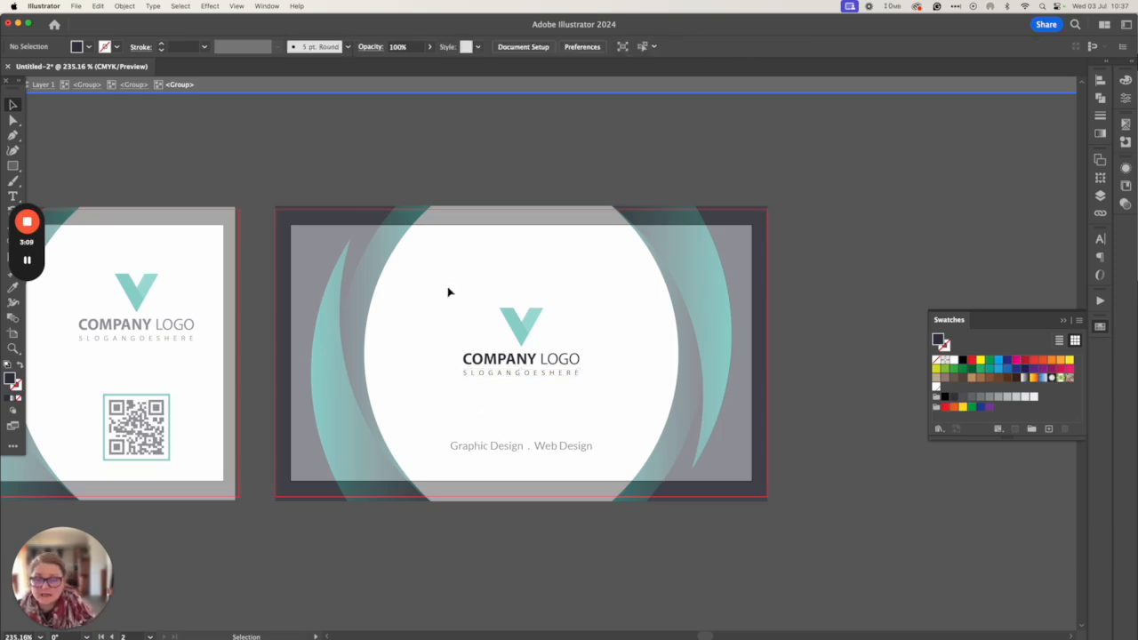
pyautogui.click(522, 358)
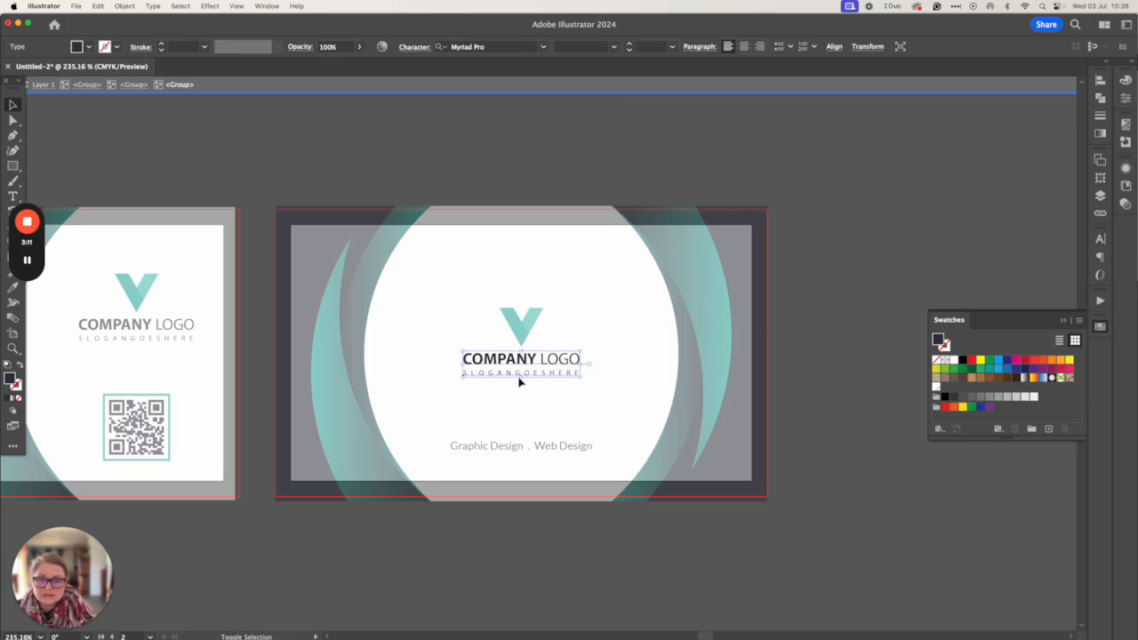
pyautogui.moveTo(520, 381); pyautogui.dragTo(521, 395)
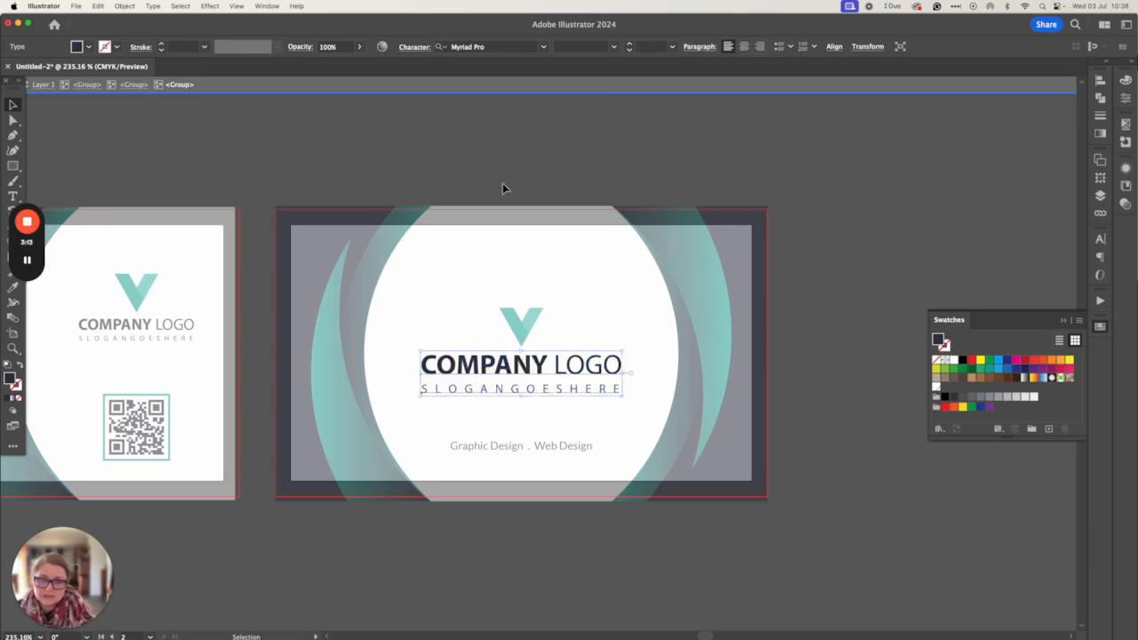
pyautogui.click(518, 339)
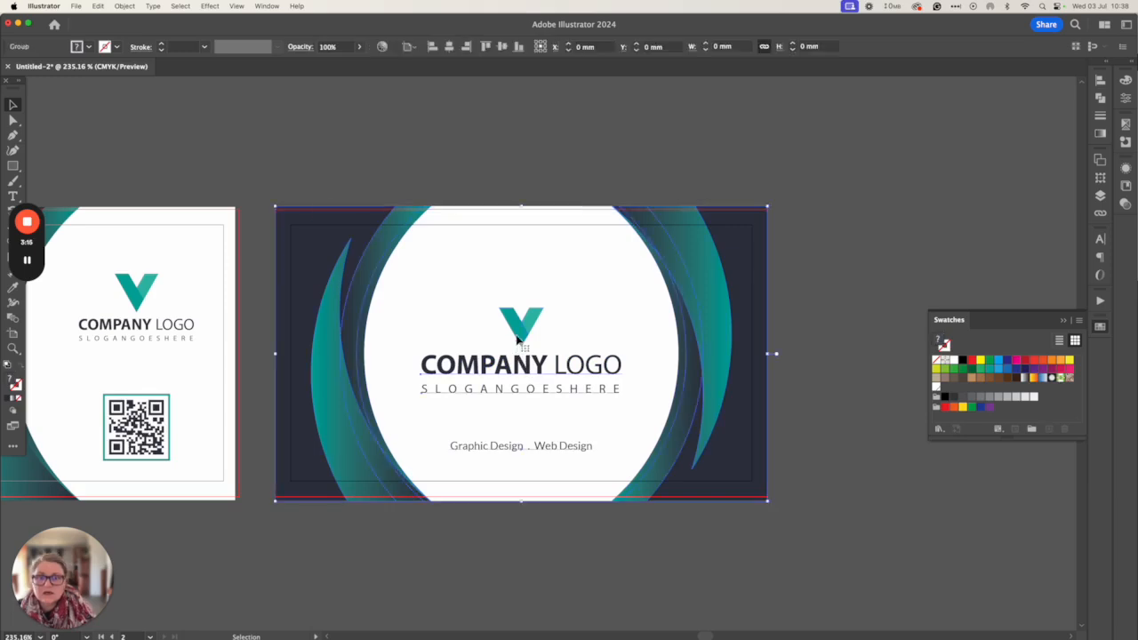
pyautogui.doubleClick(519, 339)
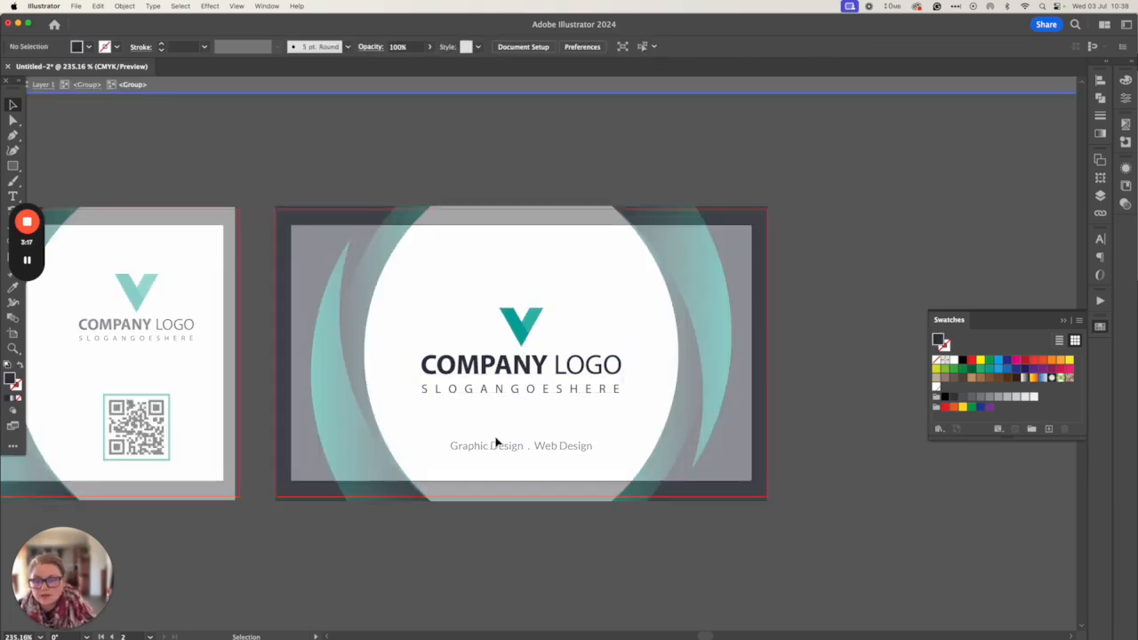
pyautogui.hscroll(-8, 504, 462)
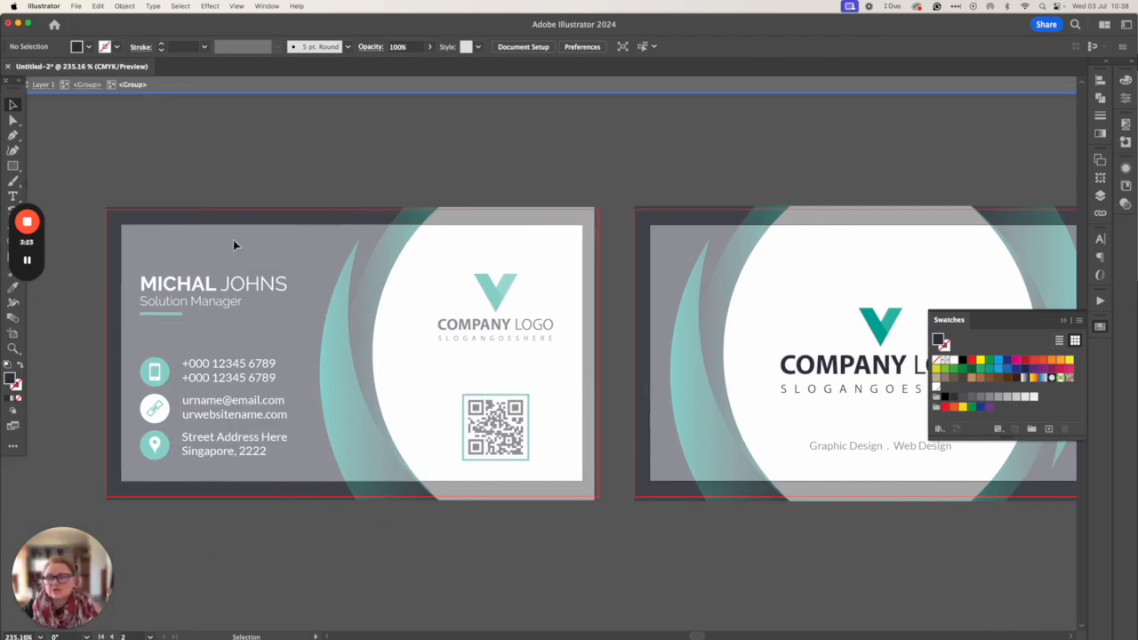
pyautogui.scroll(-1, 107, 158)
pyautogui.click(78, 6)
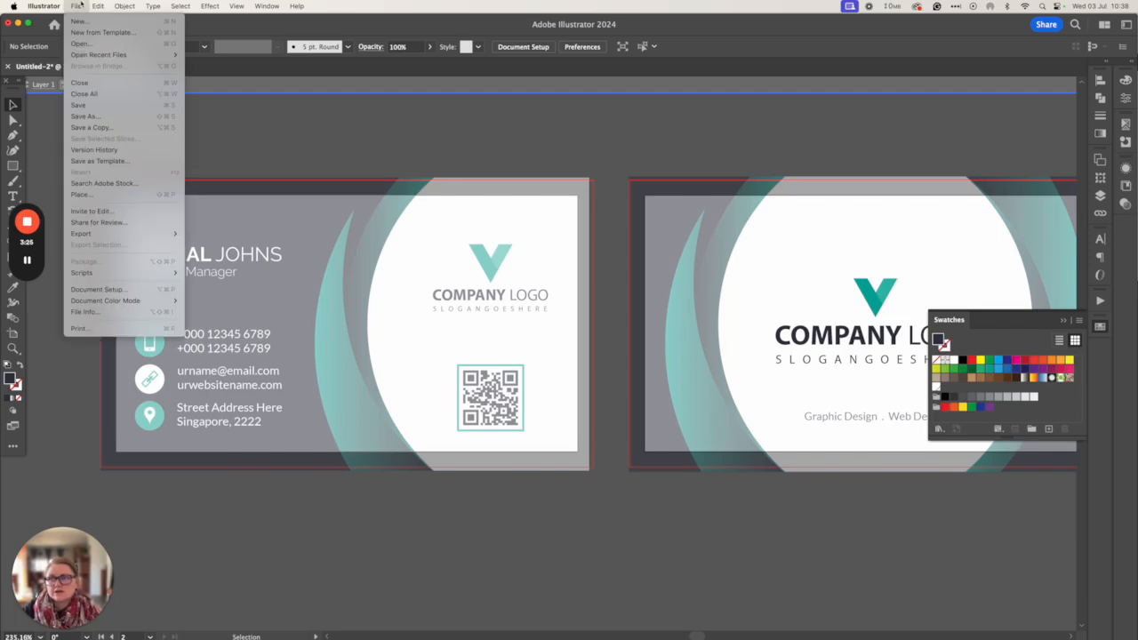
pyautogui.click(79, 6)
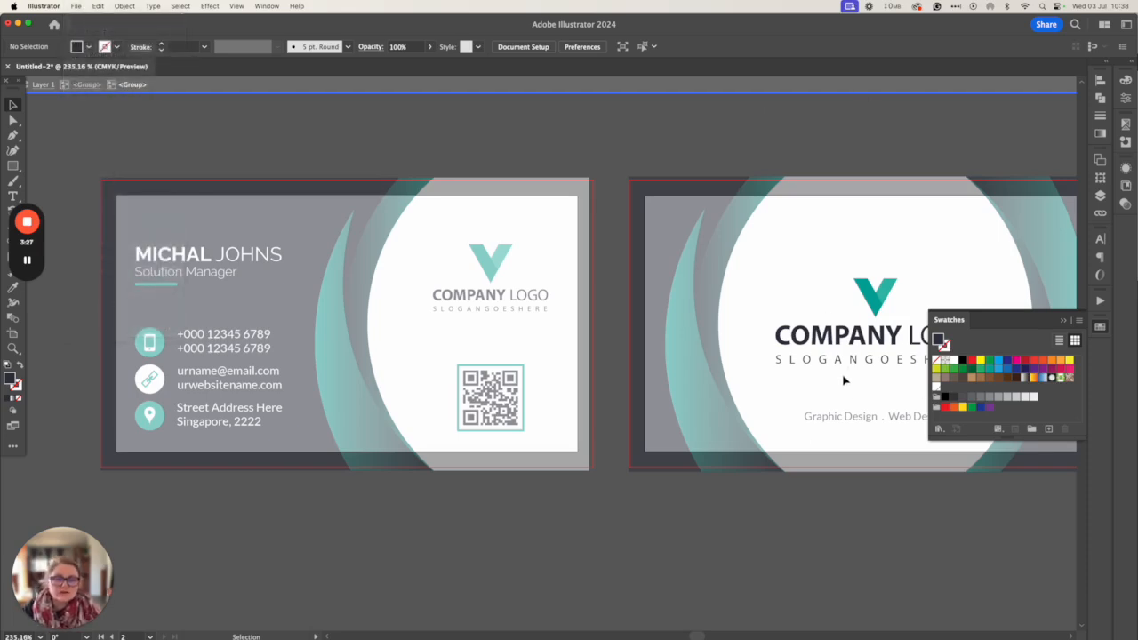
pyautogui.click(86, 5)
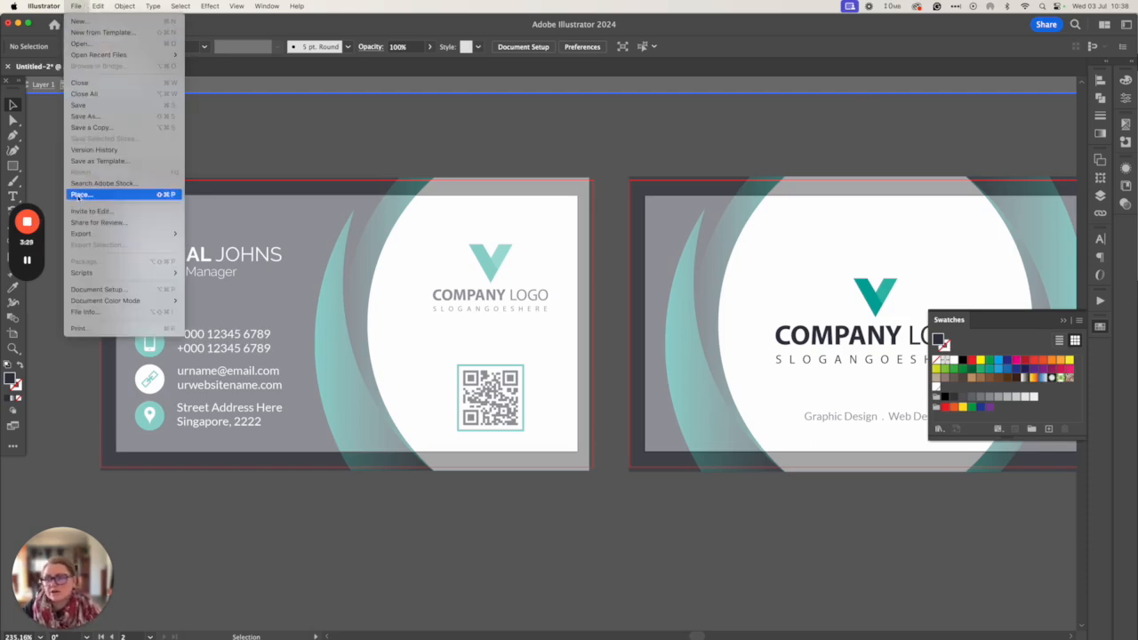
pyautogui.click(320, 140)
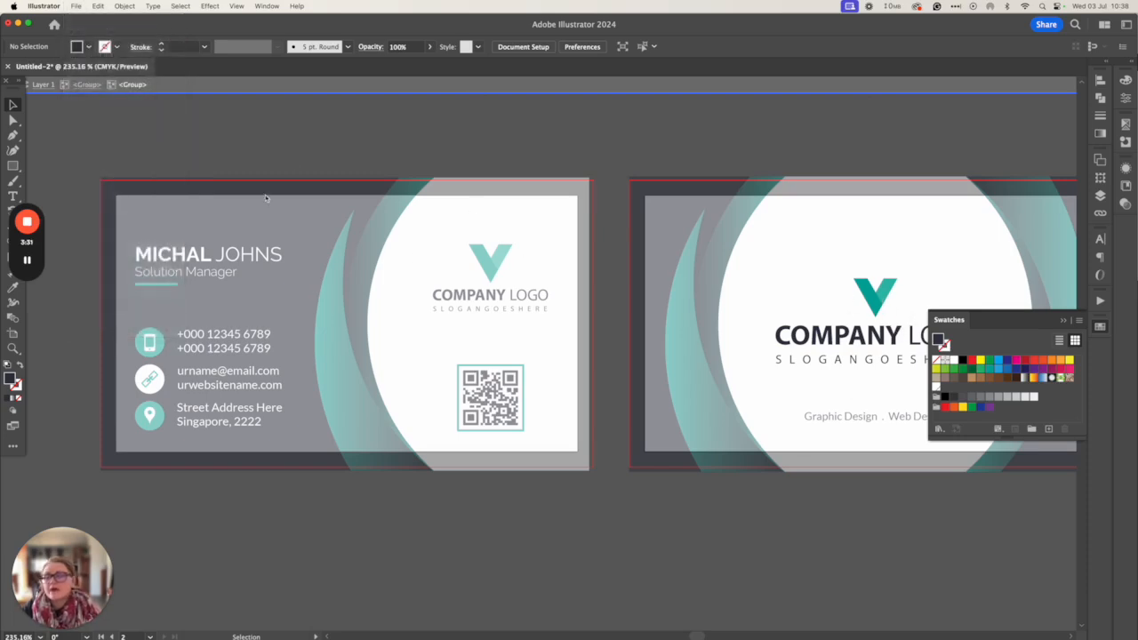
pyautogui.doubleClick(308, 505)
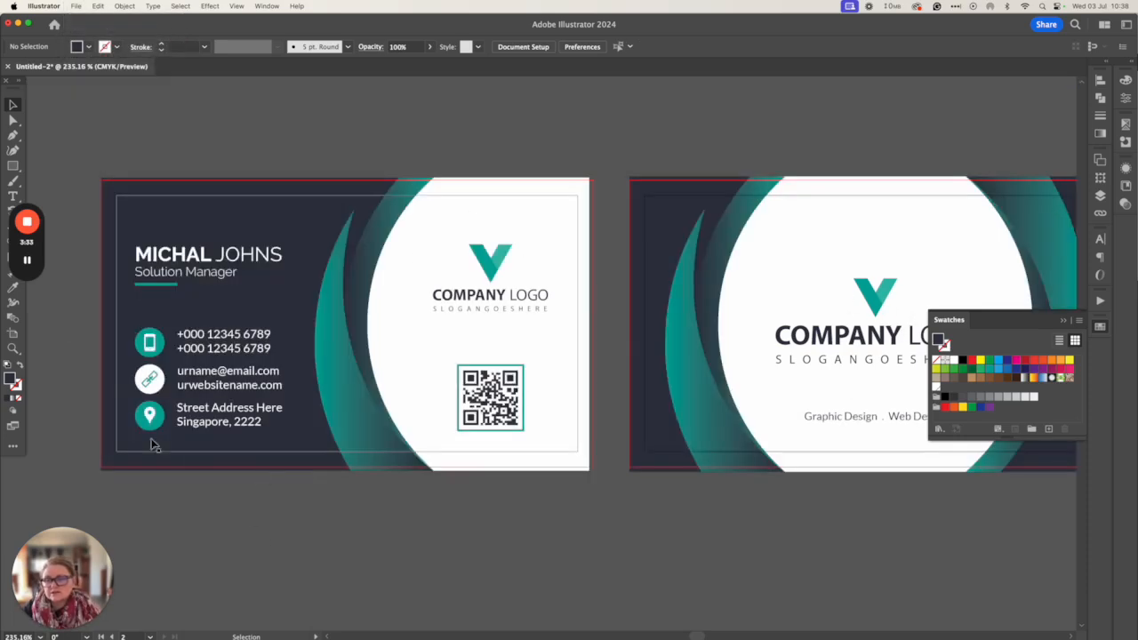
pyautogui.doubleClick(140, 426)
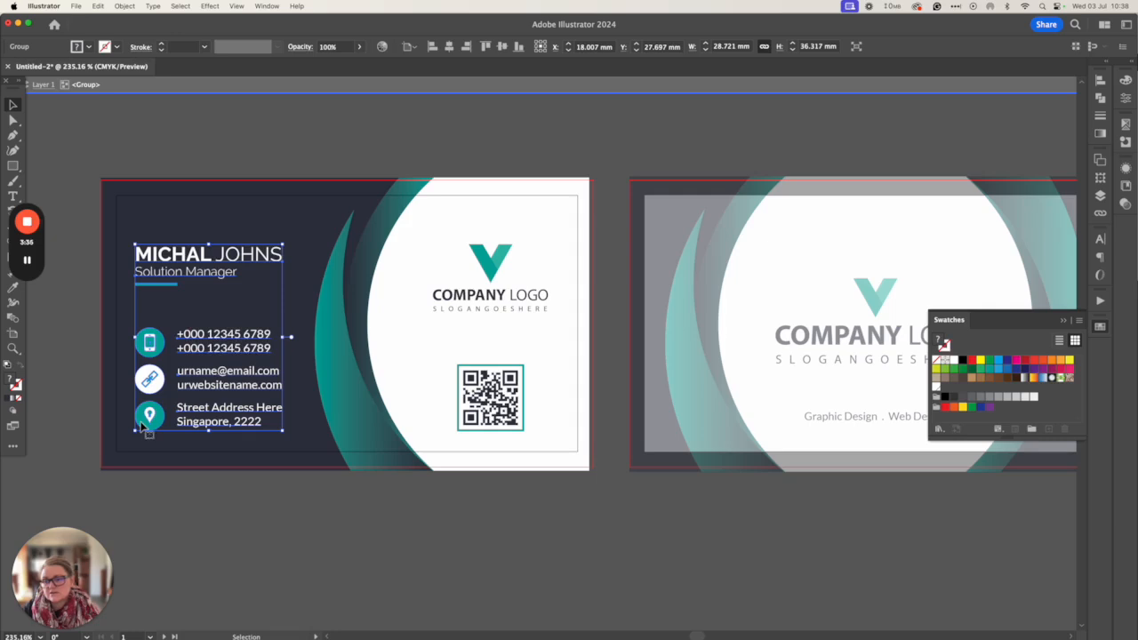
pyautogui.doubleClick(141, 427)
pyautogui.click(141, 429)
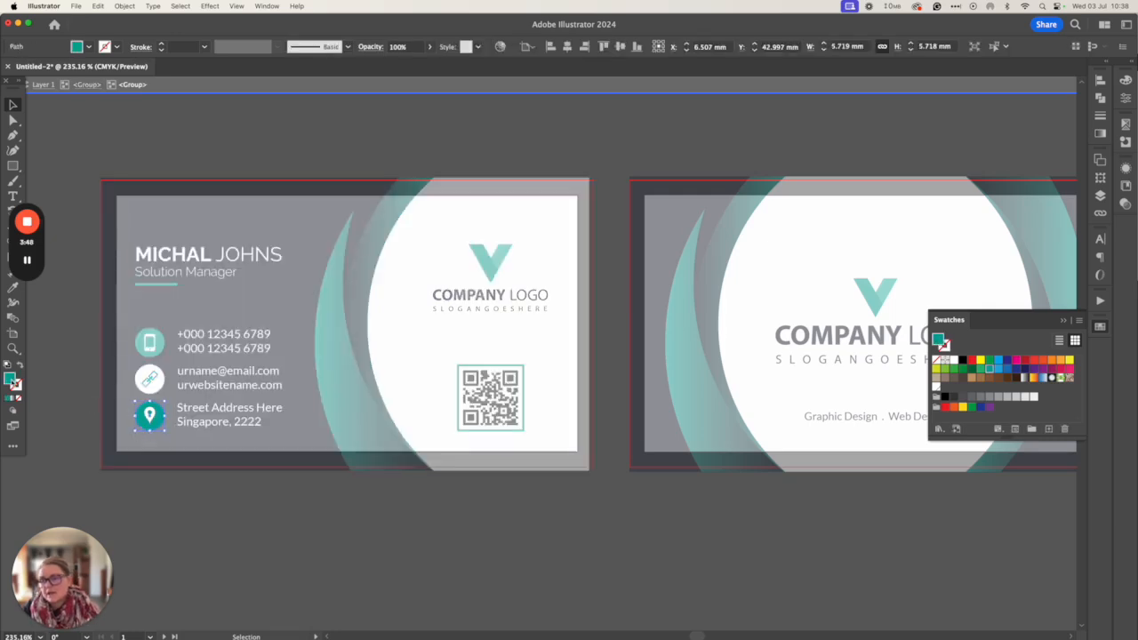
pyautogui.doubleClick(11, 380)
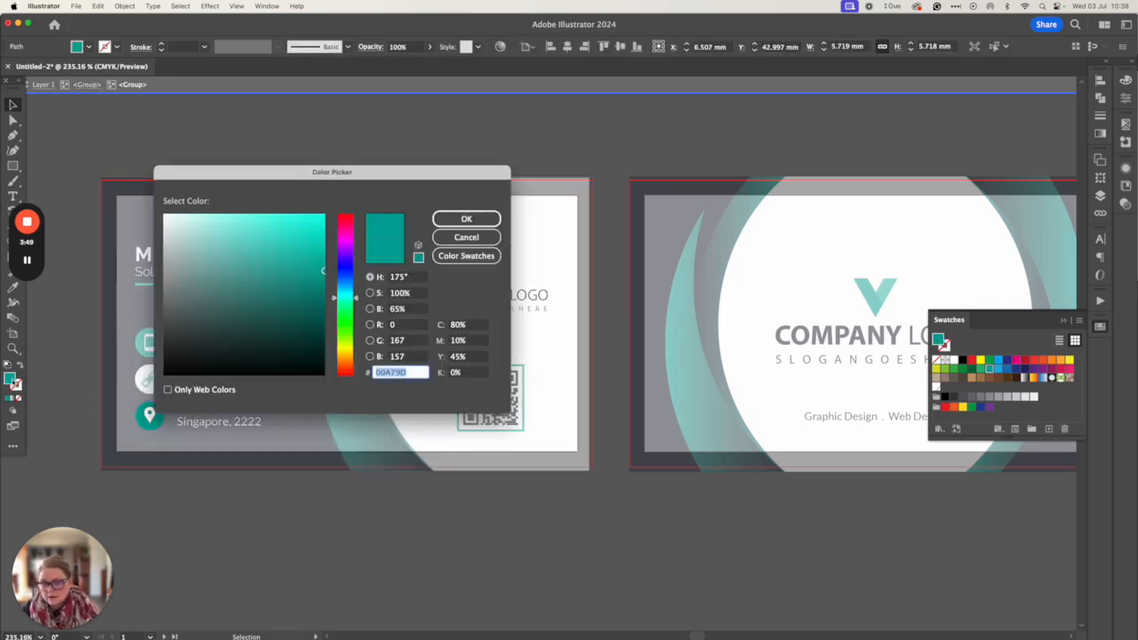
pyautogui.click(453, 237)
pyautogui.doubleClick(424, 571)
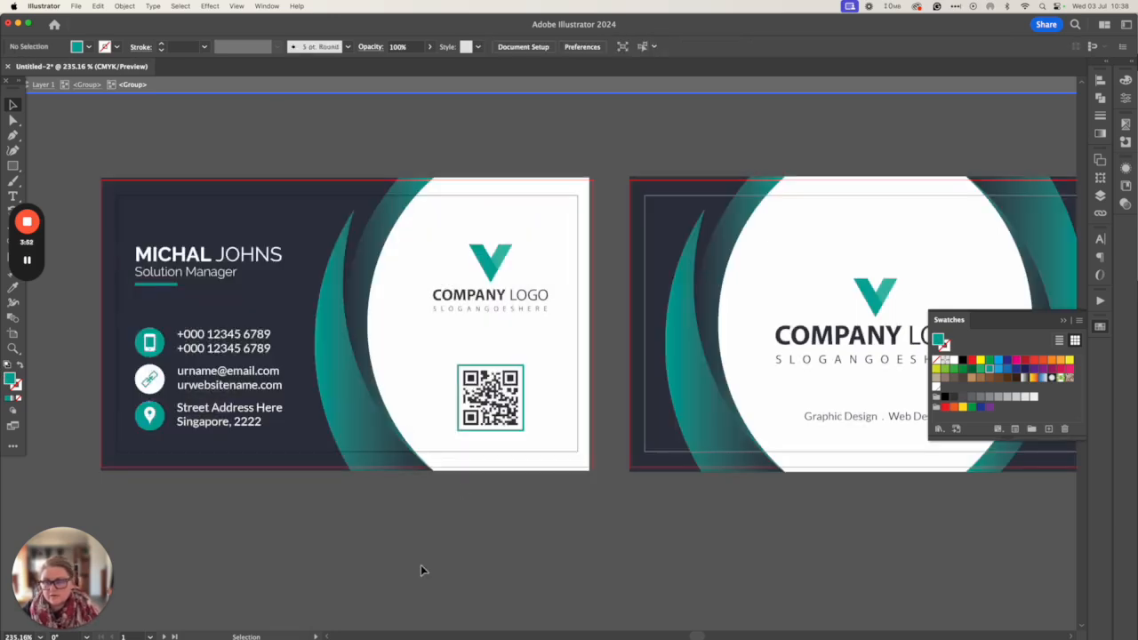
pyautogui.click(249, 265)
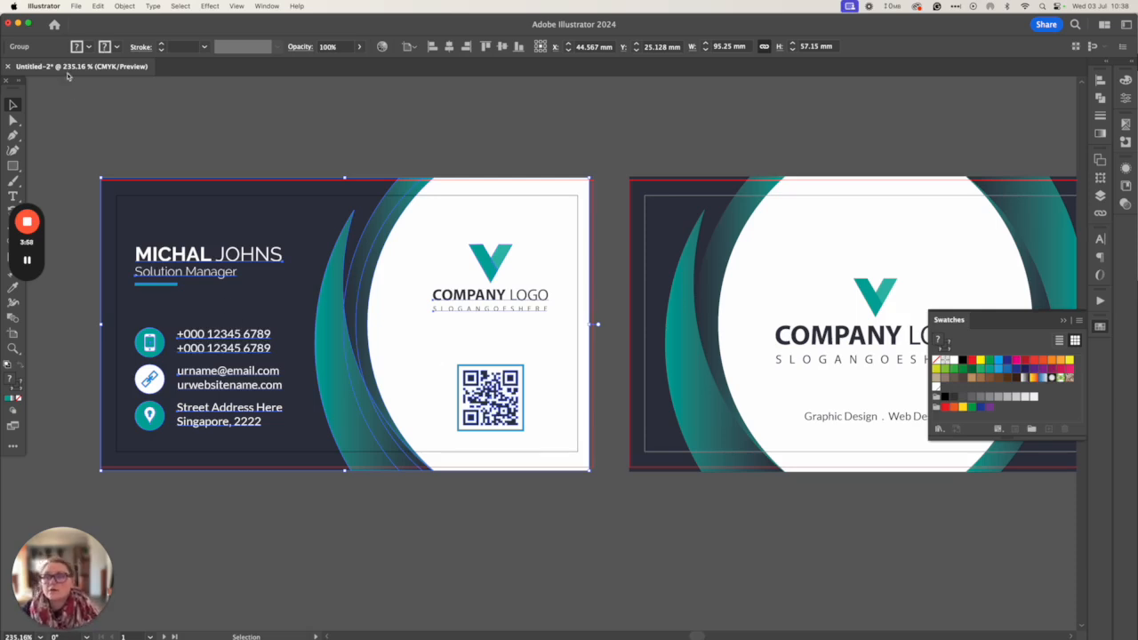
pyautogui.click(75, 7)
# Save a copy as Adobe PDF, Untitled-2 copy.pdf, in the Downloads folder
pyautogui.click(235, 122)
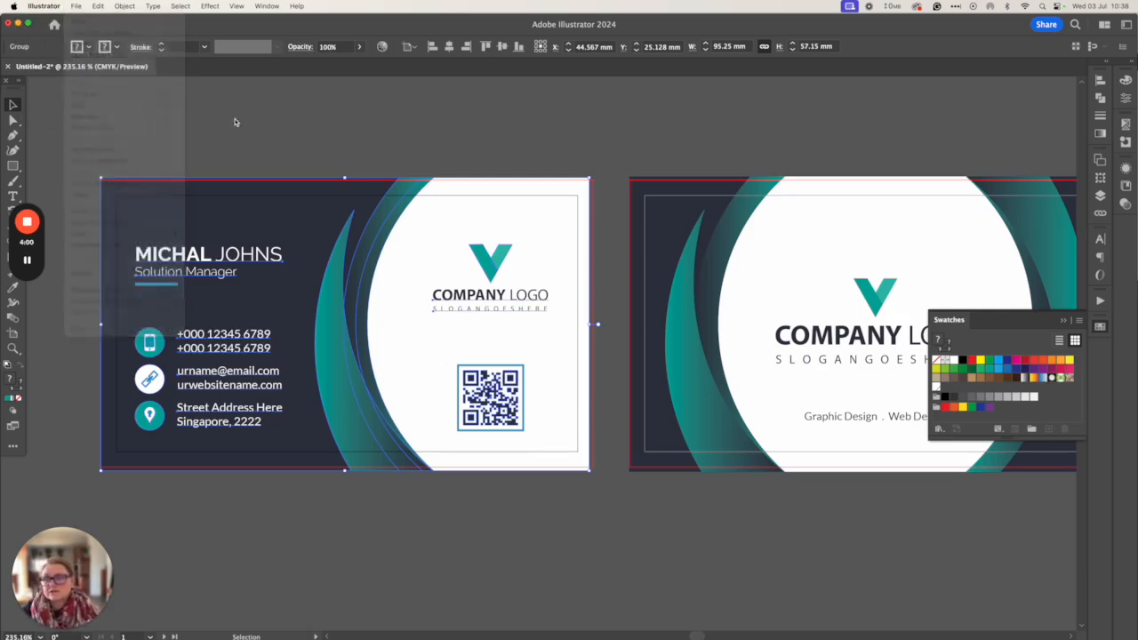
pyautogui.click(76, 6)
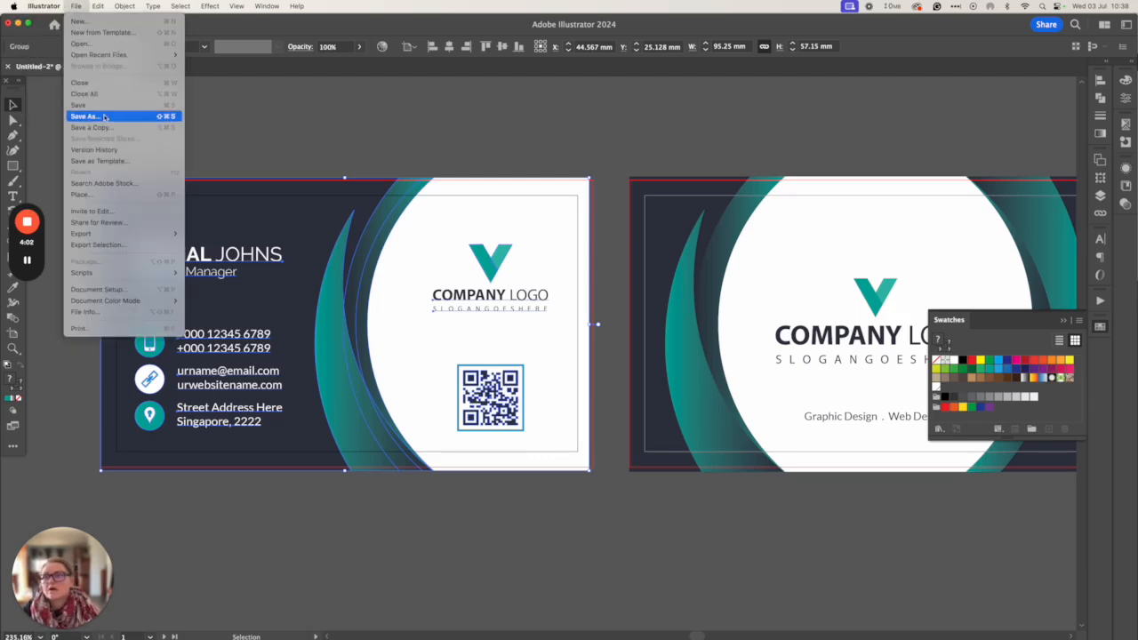
pyautogui.click(470, 301)
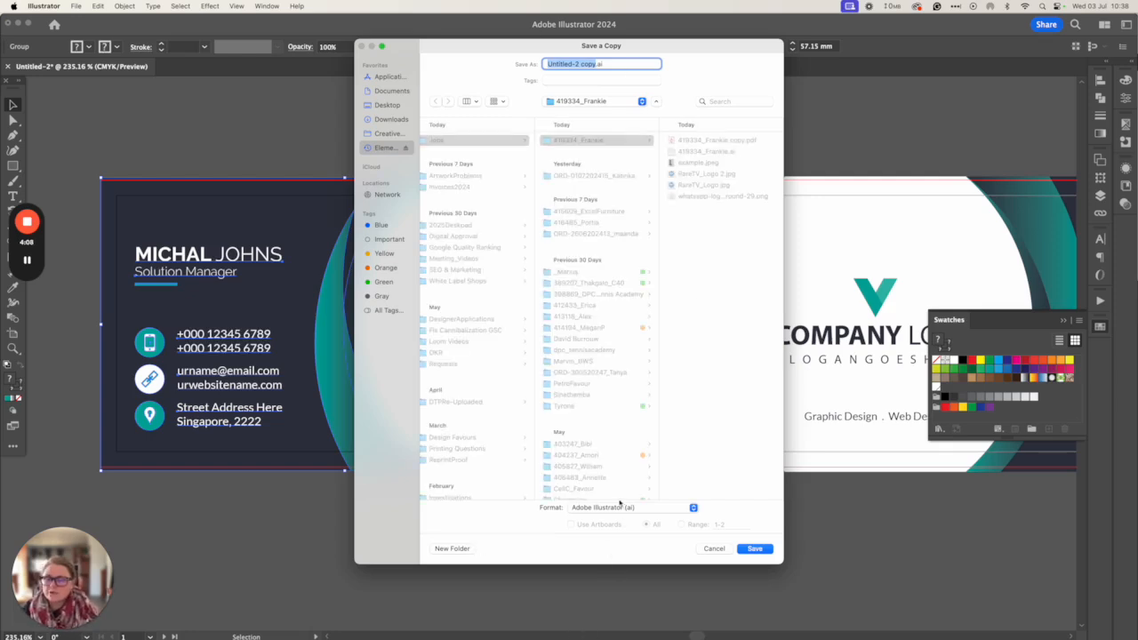
pyautogui.click(613, 508)
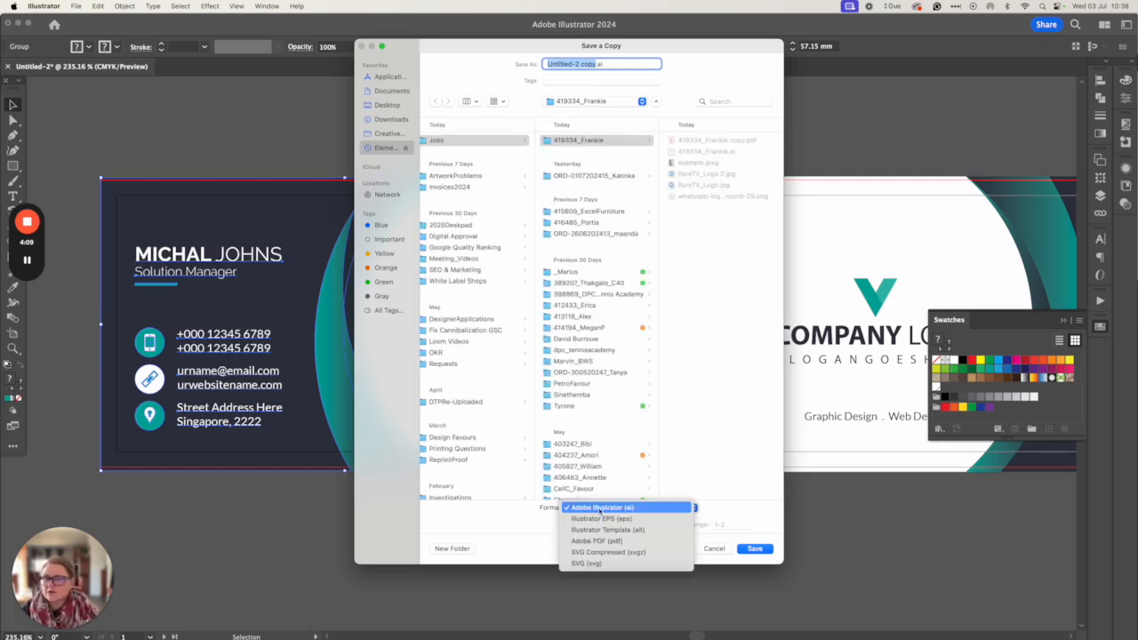
pyautogui.click(397, 119)
pyautogui.click(388, 105)
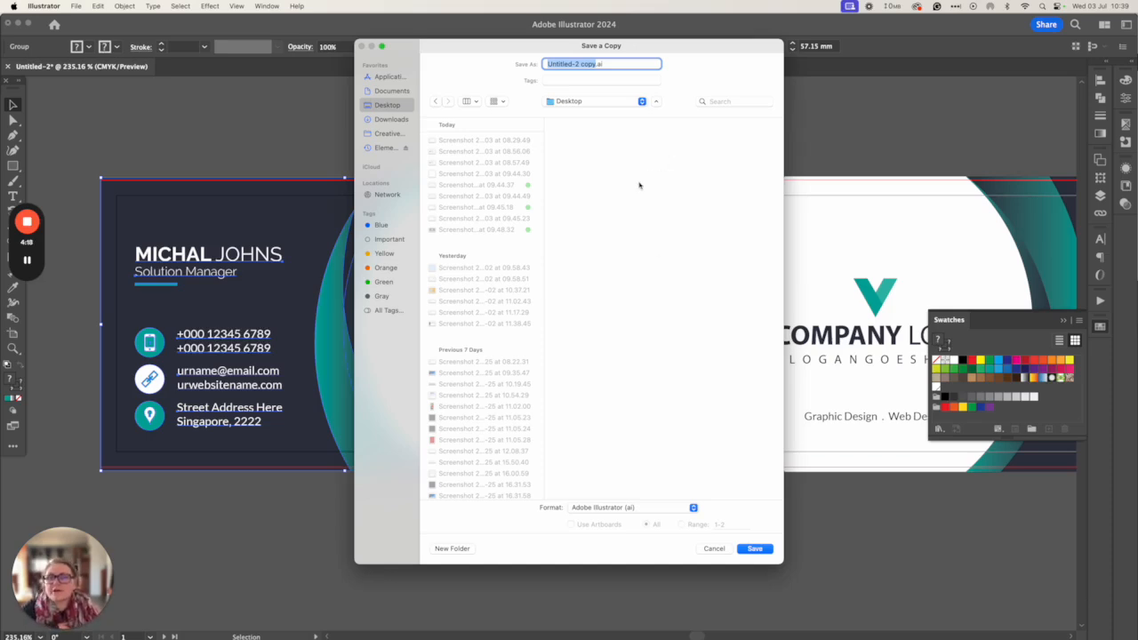
pyautogui.click(611, 509)
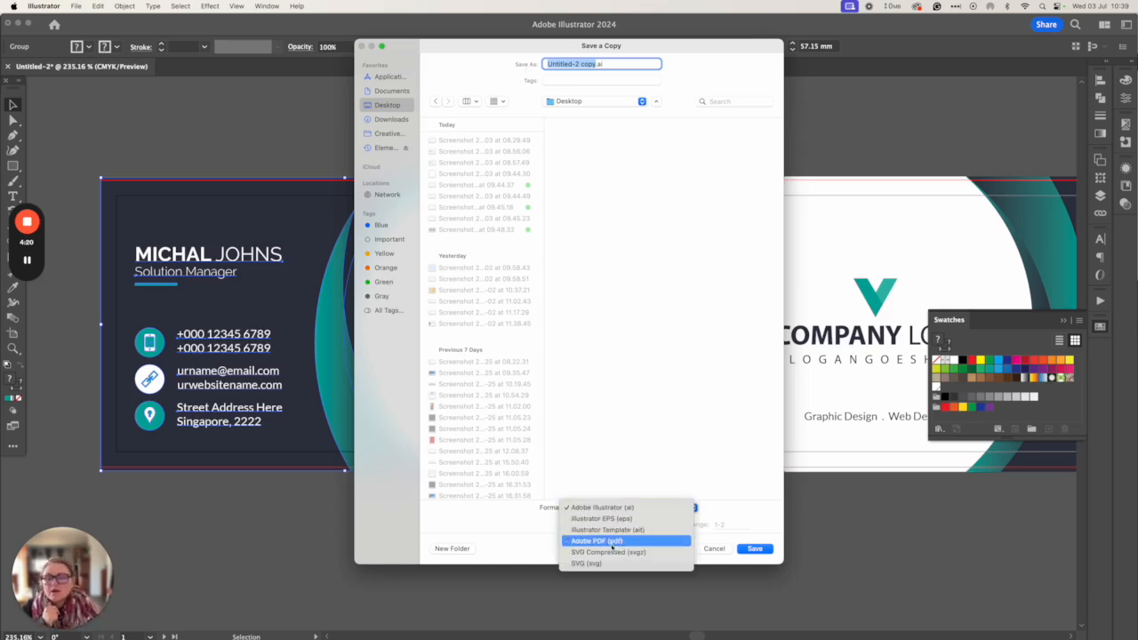
pyautogui.click(612, 541)
pyautogui.click(750, 553)
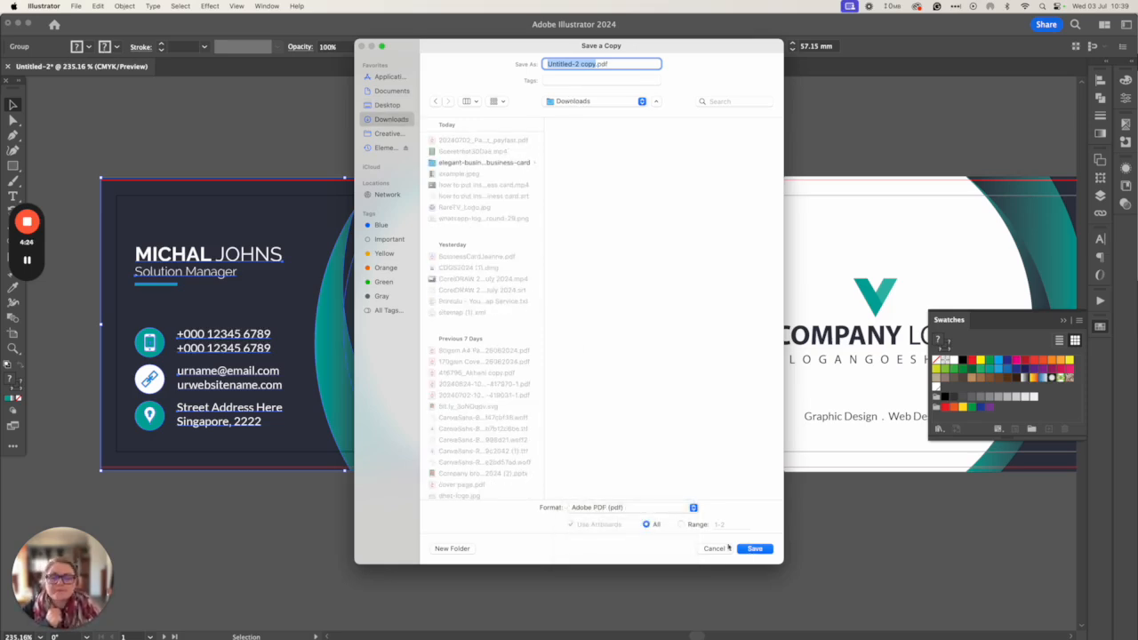
pyautogui.click(754, 549)
# Apply the [High Quality Print] preset without preserving Illustrator editing capabilities
pyautogui.click(102, 117)
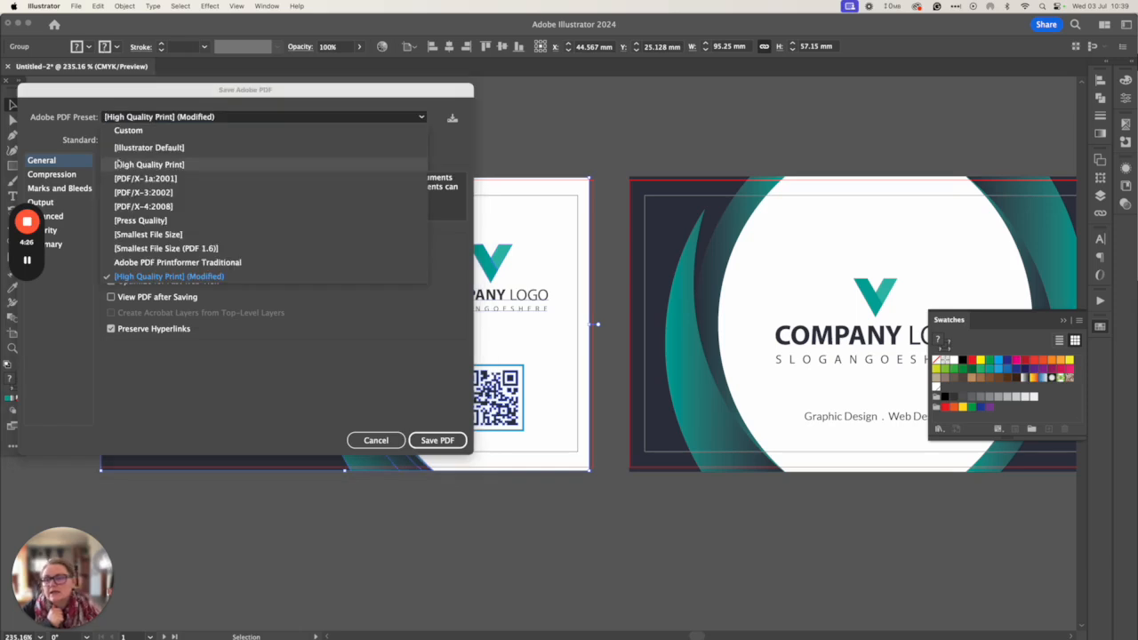
pyautogui.click(133, 92)
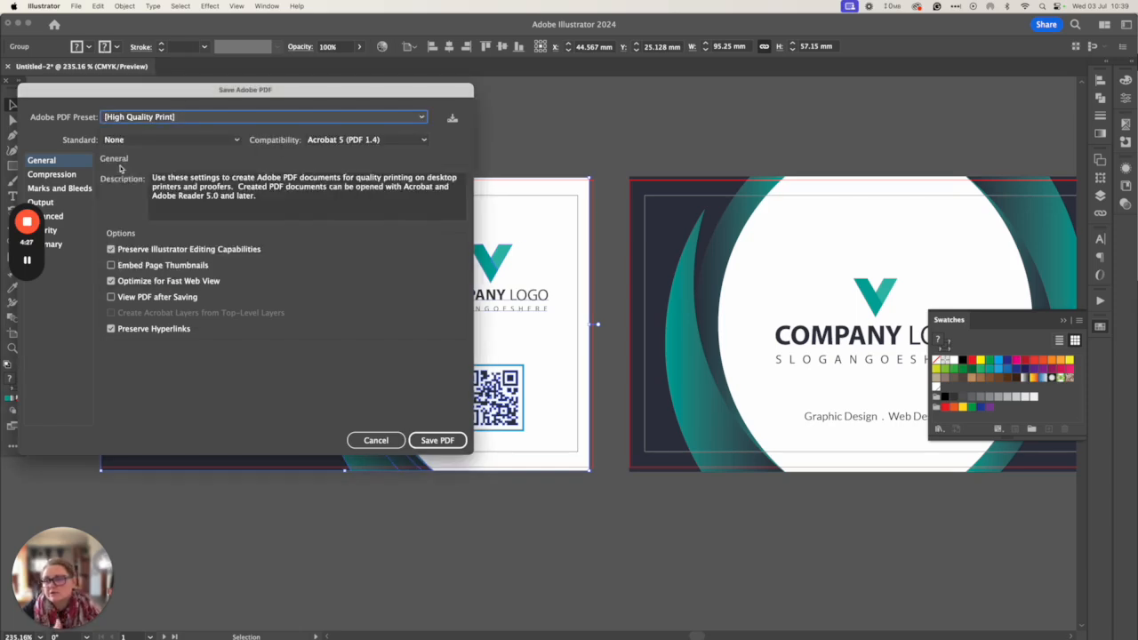
pyautogui.click(134, 250)
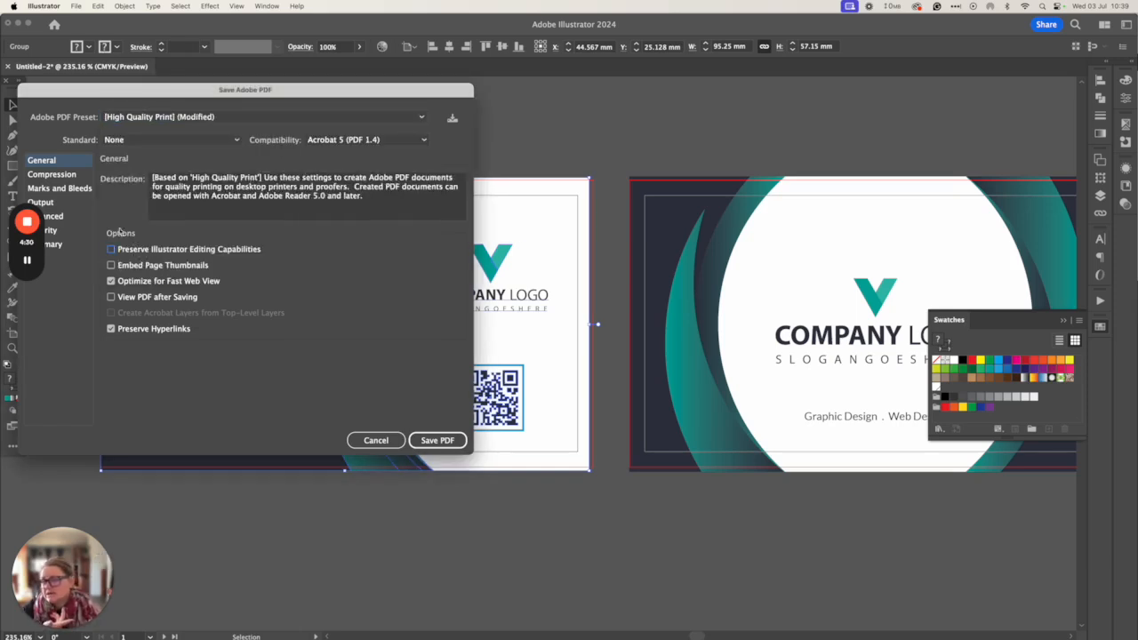
# Add trim marks and document bleed, save the PDF, and close Untitled-2
pyautogui.click(73, 190)
pyautogui.click(123, 209)
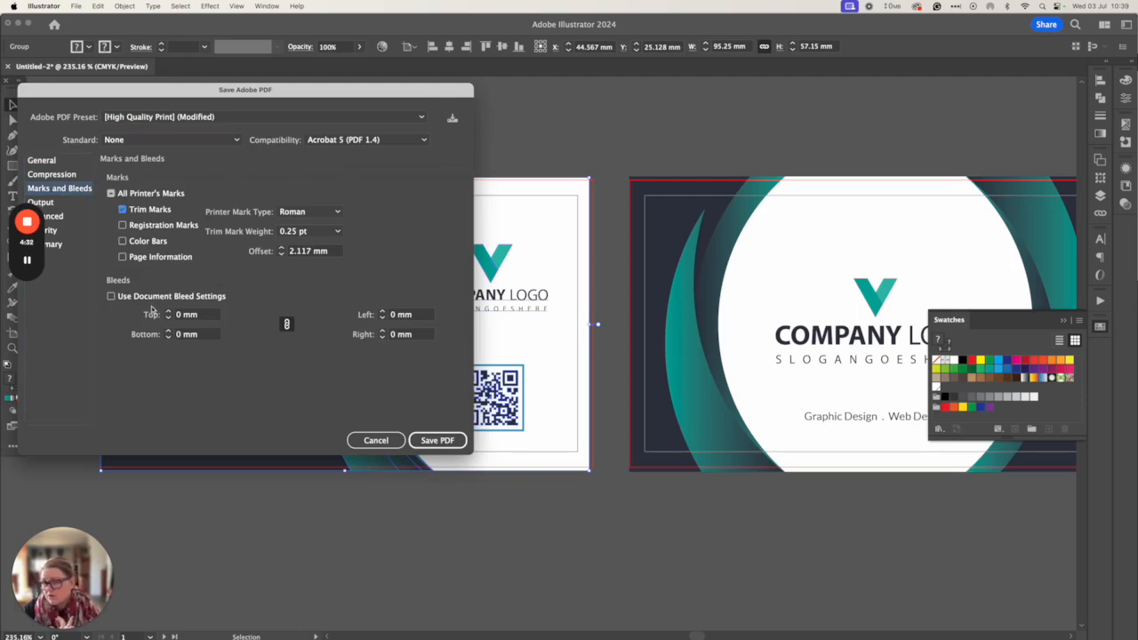
pyautogui.click(138, 301)
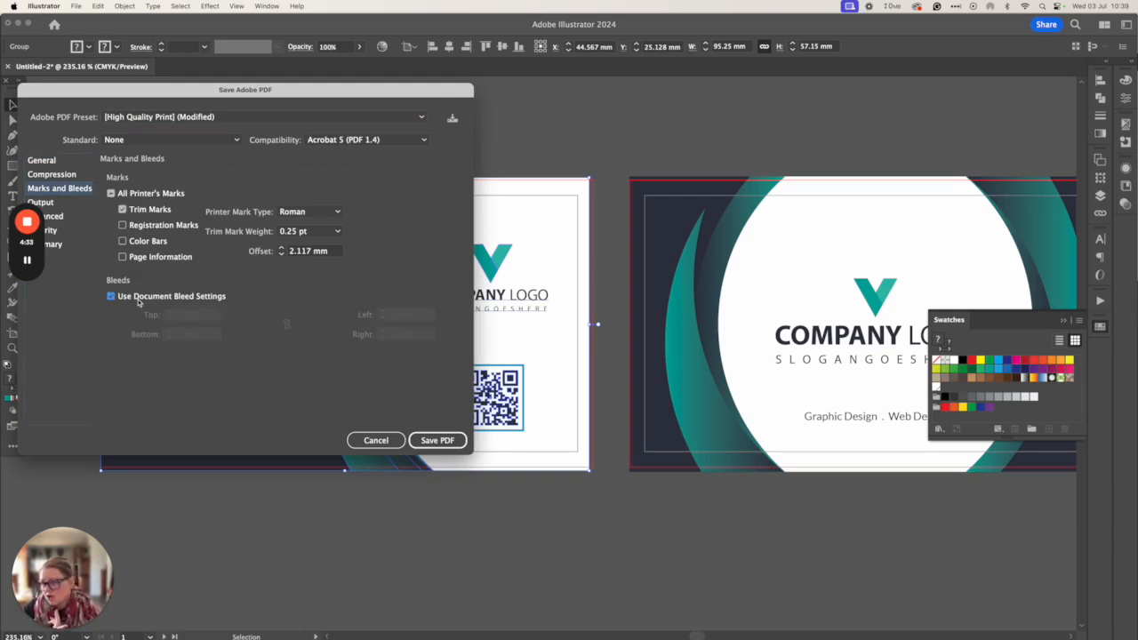
pyautogui.click(420, 442)
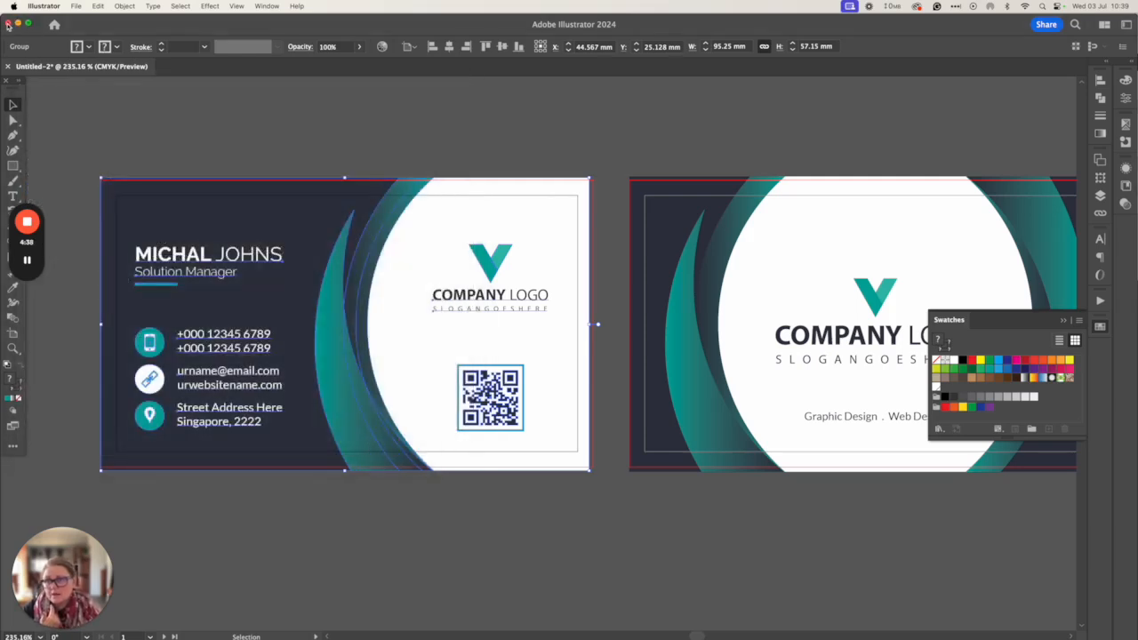
pyautogui.click(8, 24)
# Discard changes to Untitled-2 and close the 1537.eps Illustrator window
pyautogui.click(574, 359)
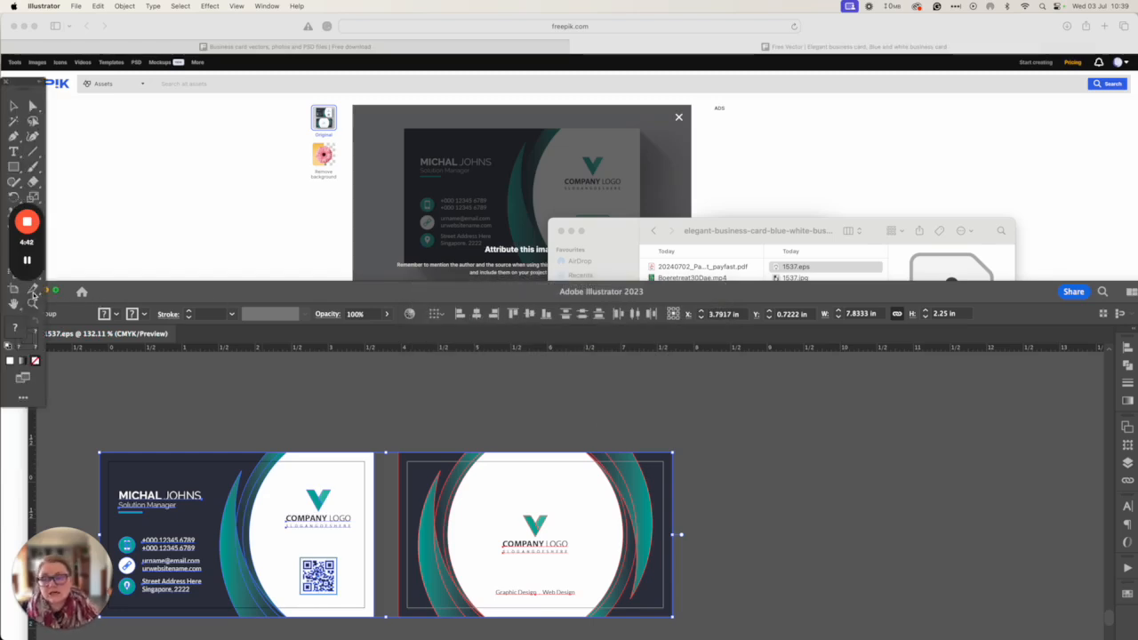
pyautogui.click(34, 291)
pyautogui.click(849, 351)
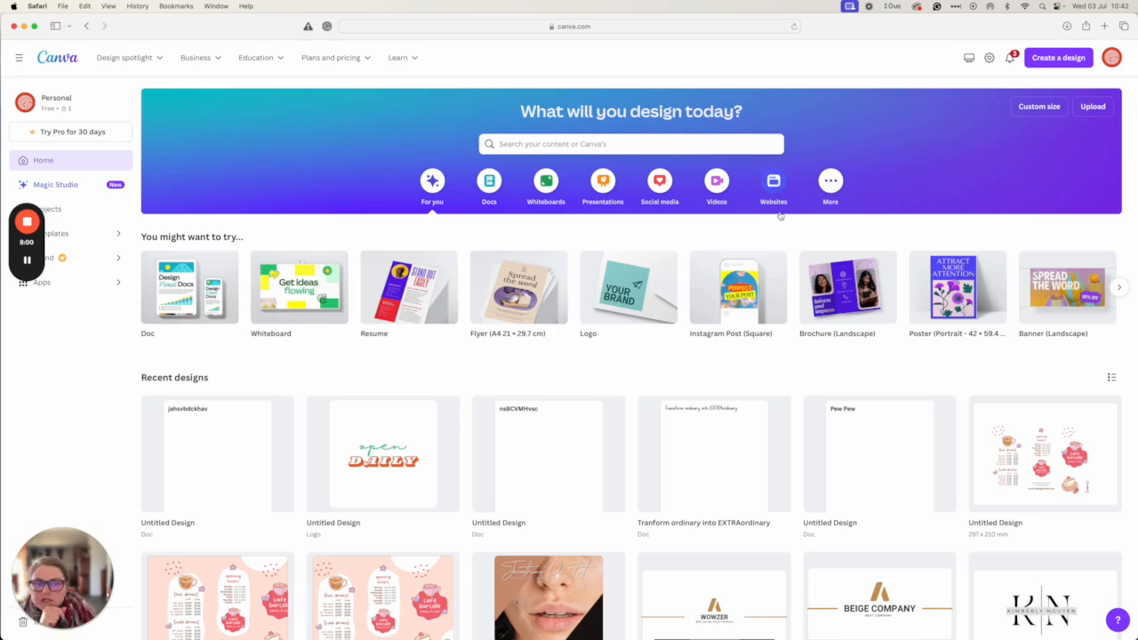
# Search Canva's home page for 'business card' to list the Business Card templates
pyautogui.moveTo(210, 59)
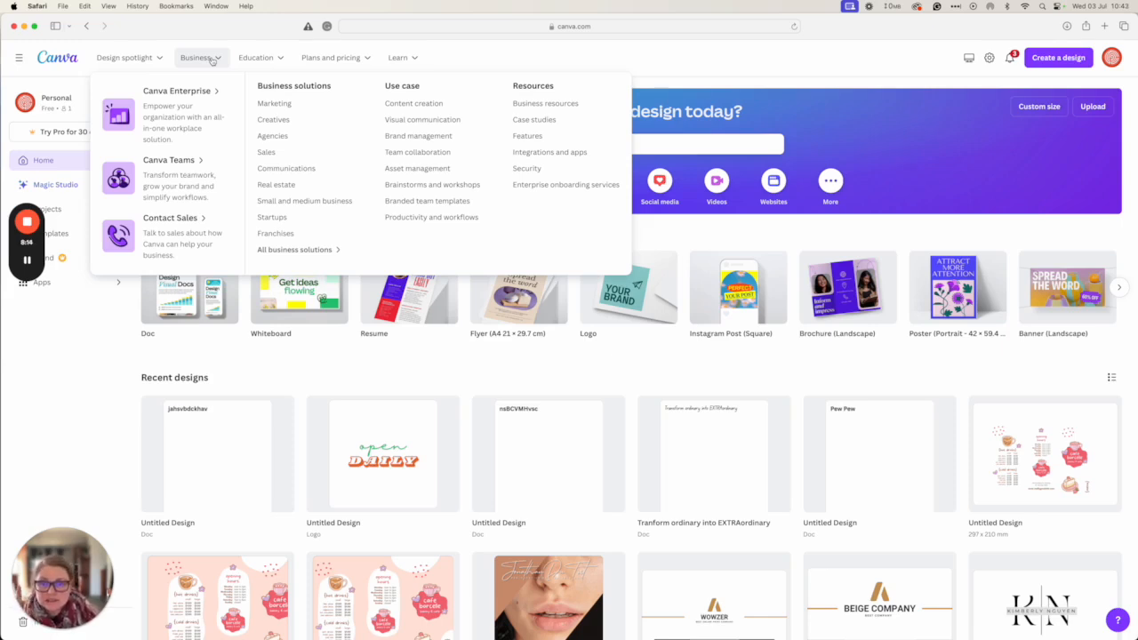
pyautogui.click(579, 143)
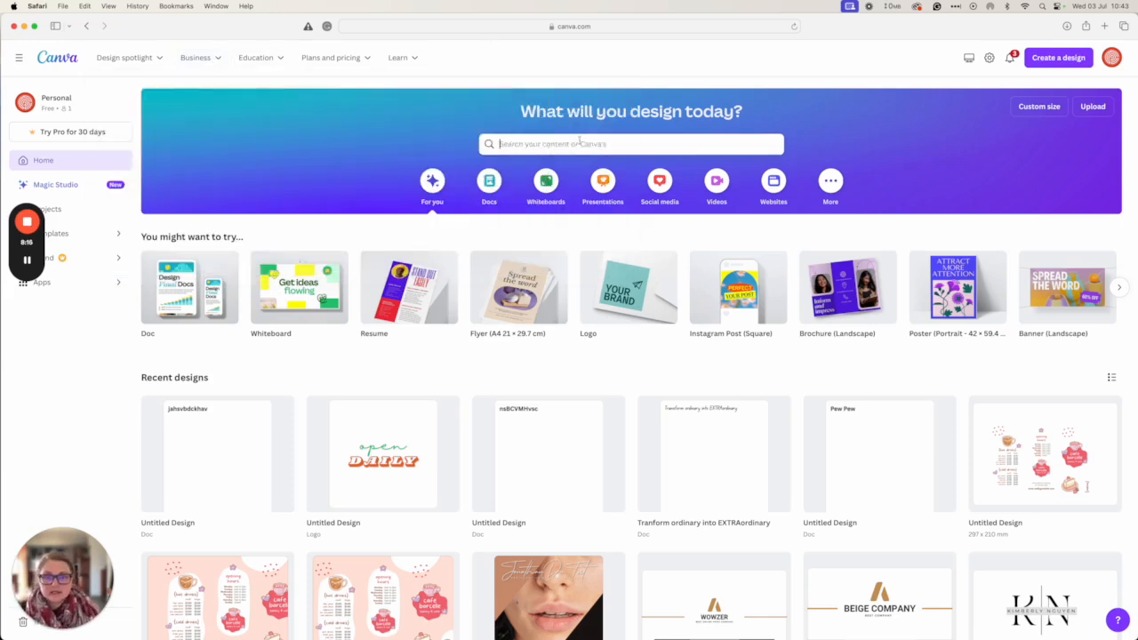
pyautogui.write('busi')
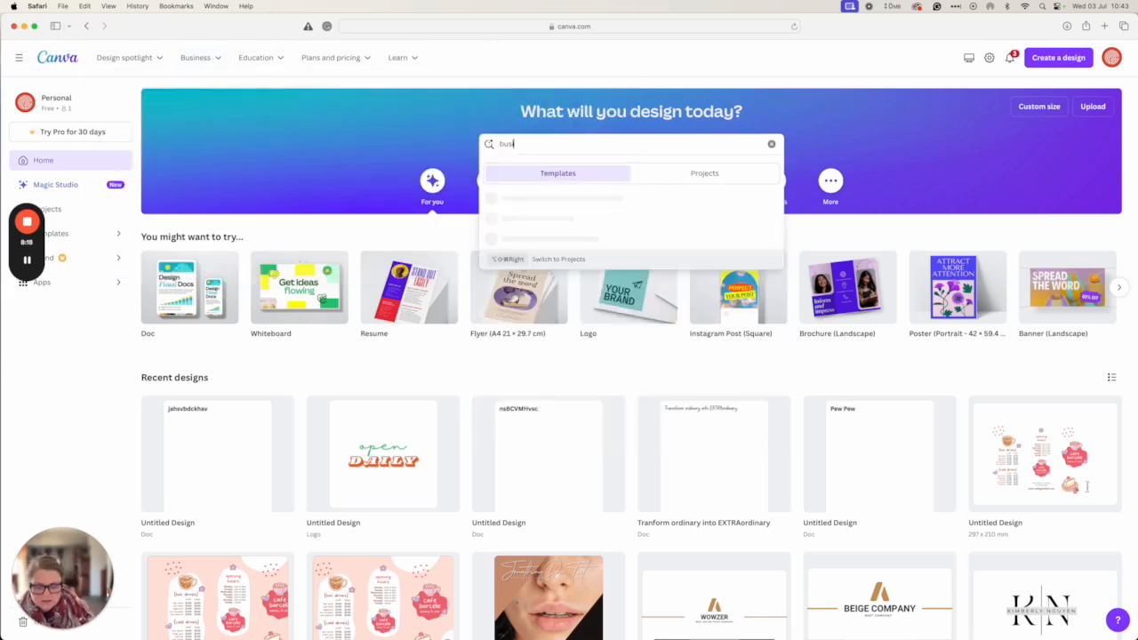
pyautogui.write('ness car')
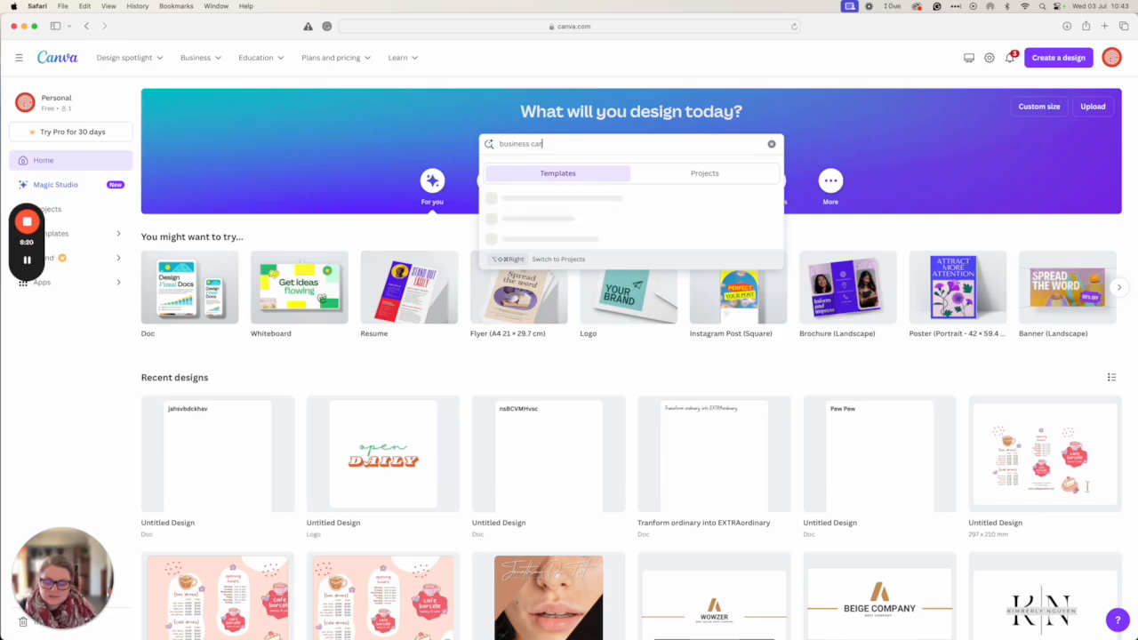
pyautogui.write('d')
pyautogui.press('Return')
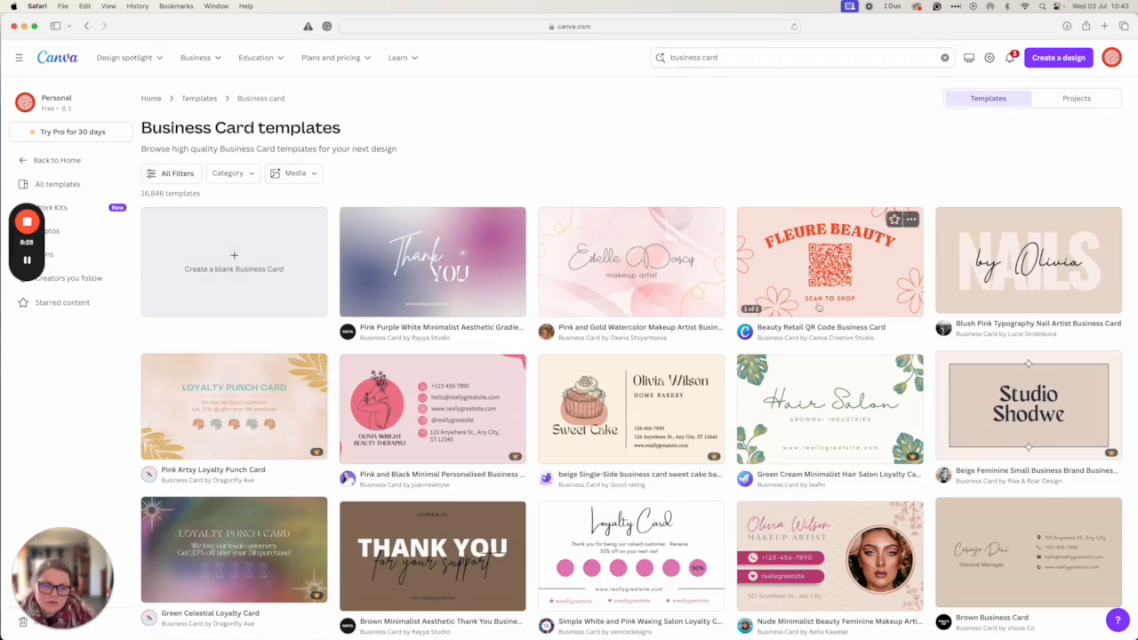
pyautogui.scroll(-2, 727, 522)
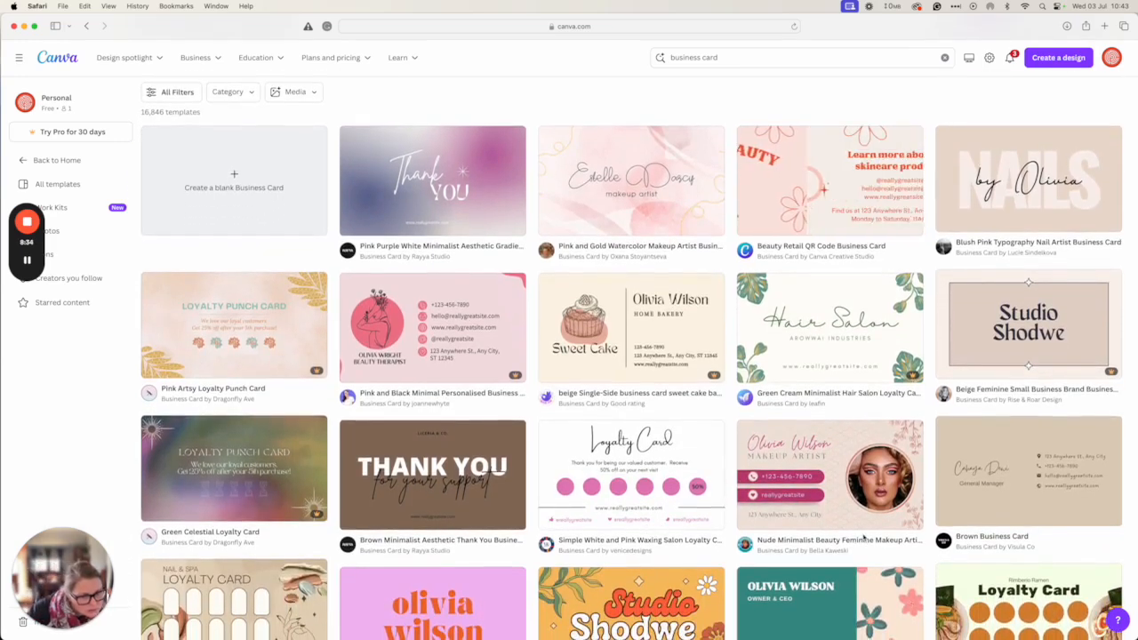
pyautogui.moveTo(845, 525)
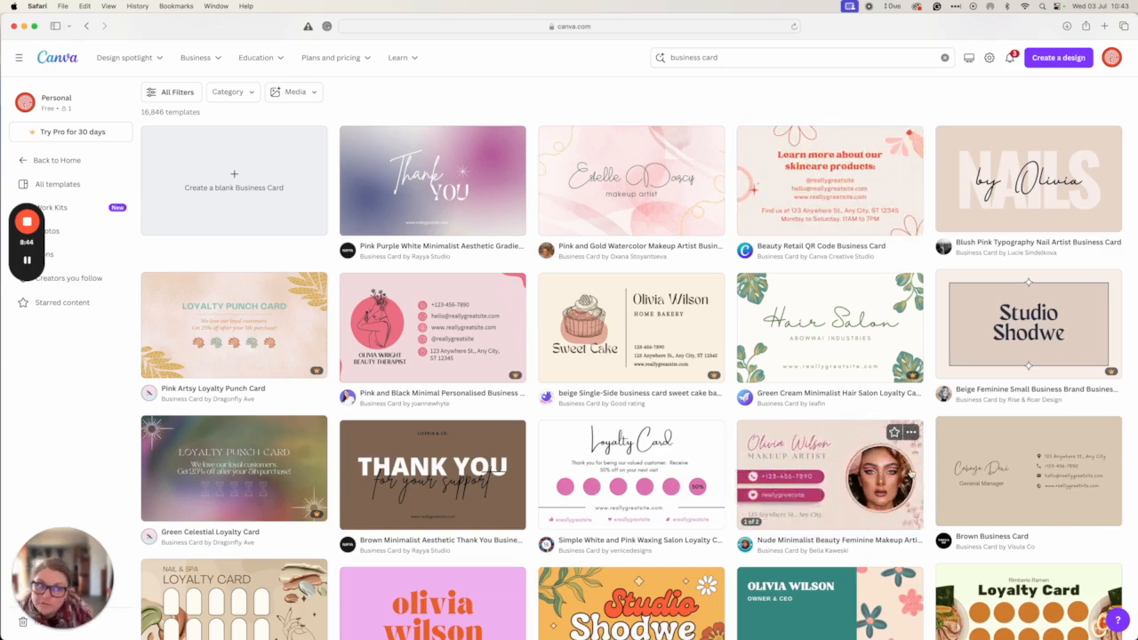
pyautogui.scroll(-5, 910, 478)
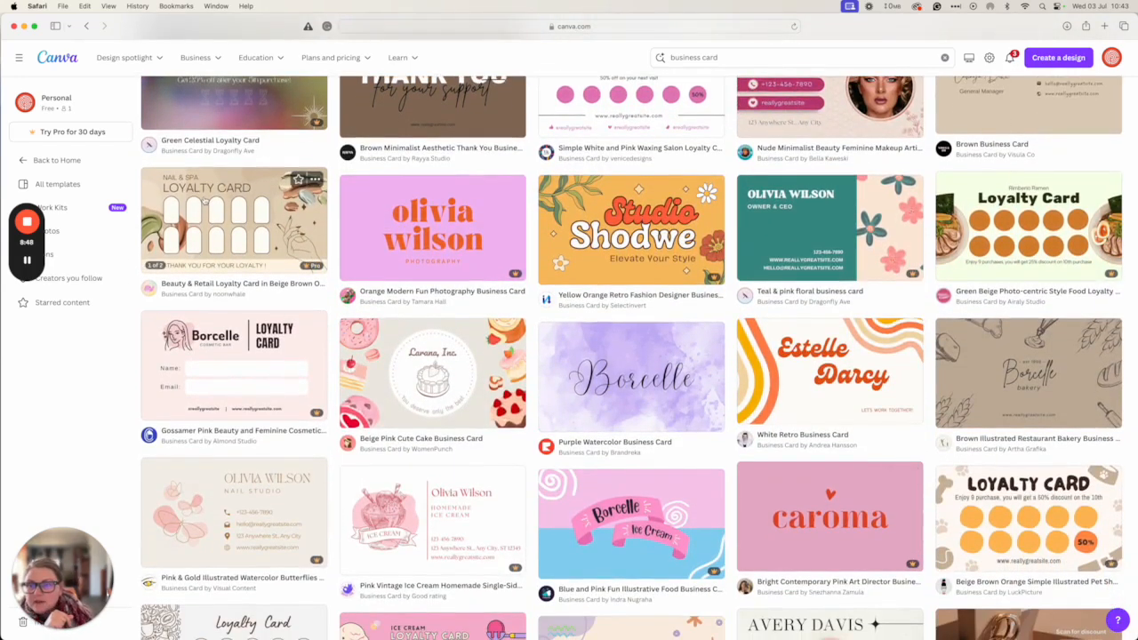
pyautogui.scroll(2, 203, 203)
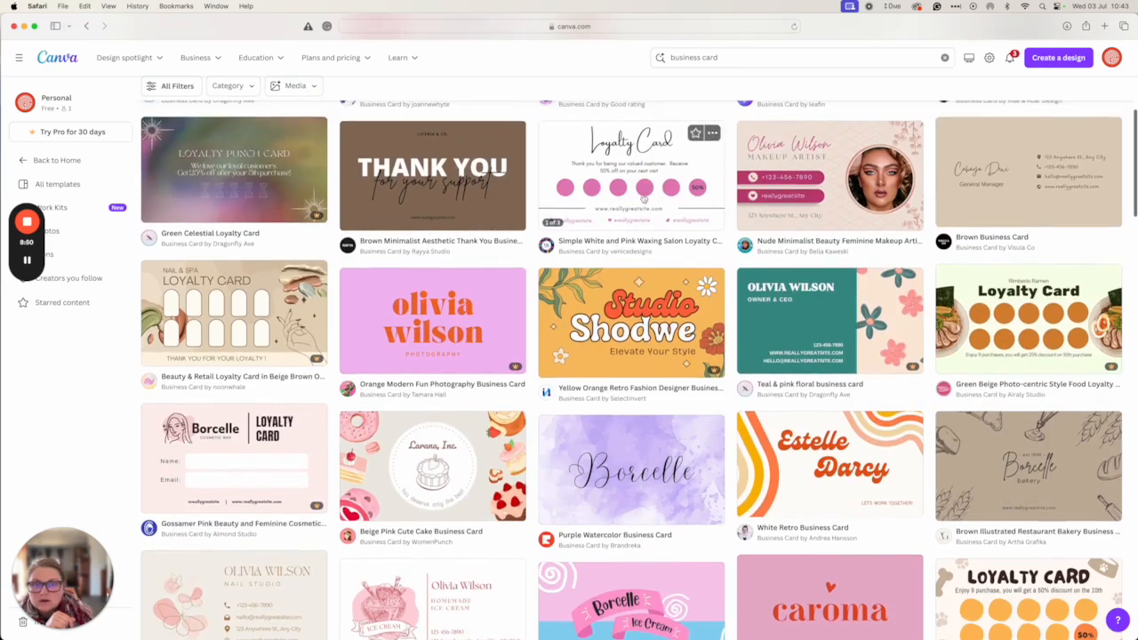
pyautogui.scroll(-2, 693, 270)
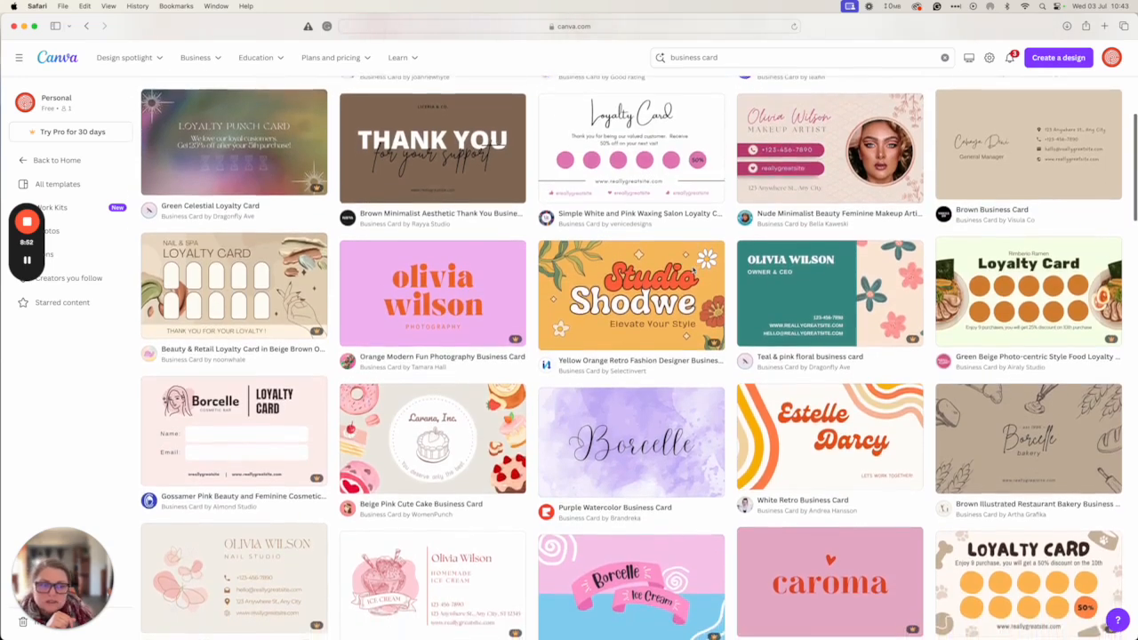
pyautogui.scroll(-10, 693, 270)
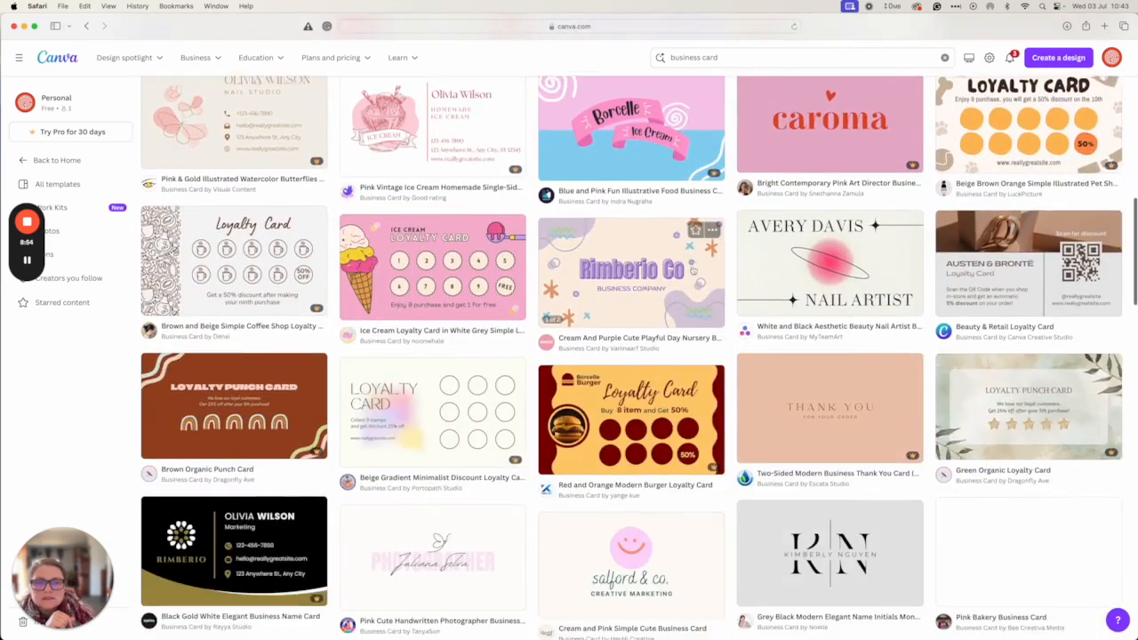
pyautogui.scroll(-1, 694, 270)
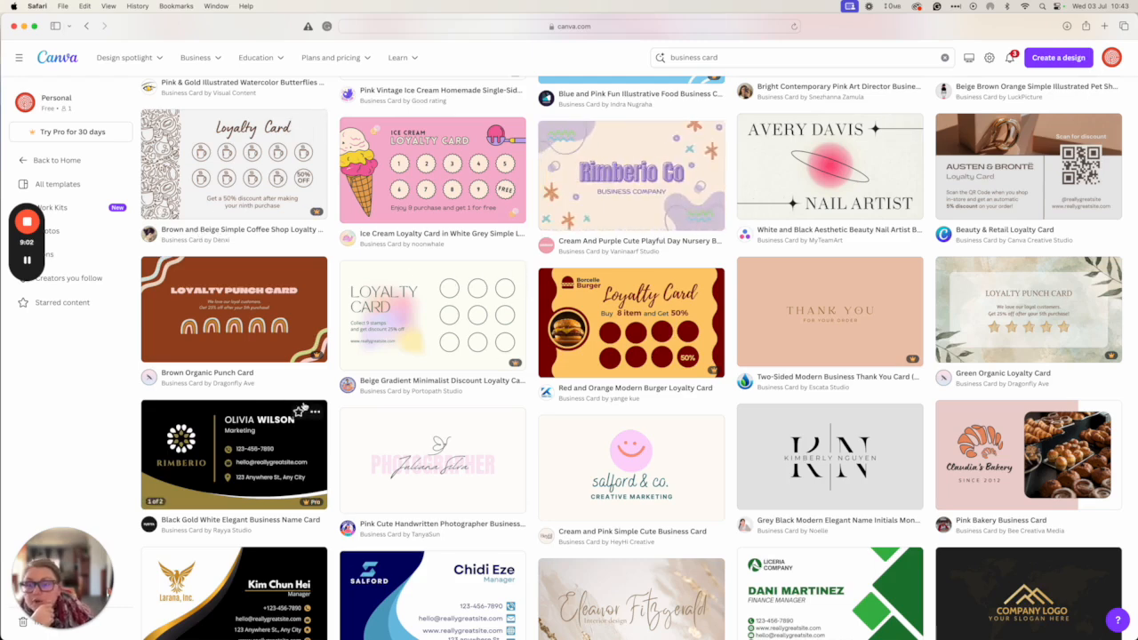
pyautogui.scroll(-5, 302, 409)
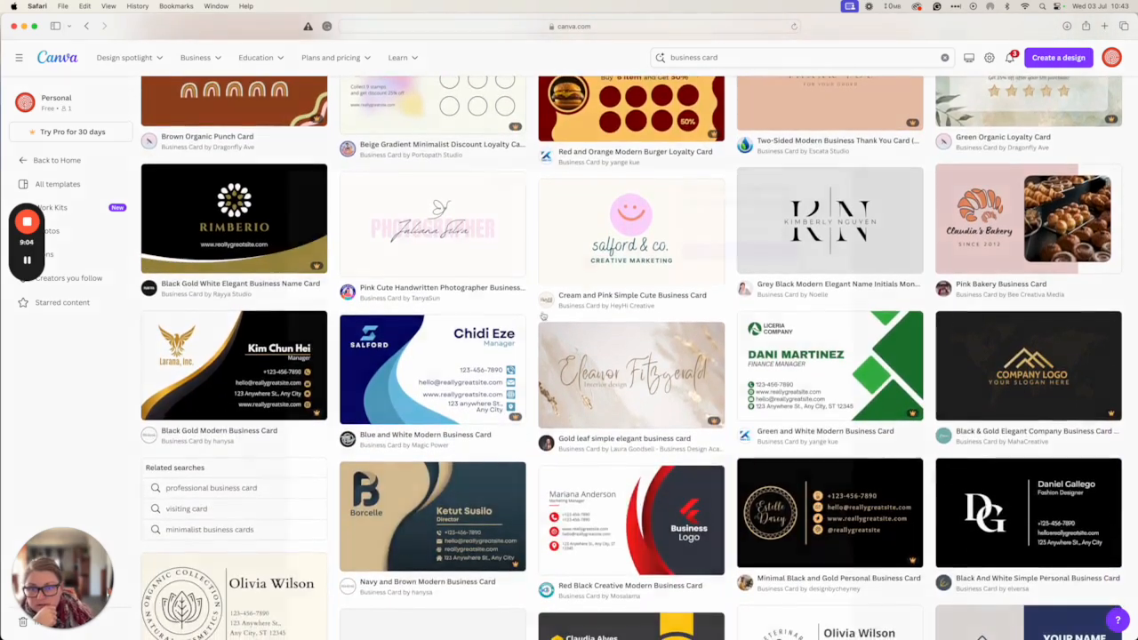
# Start a design from the Pink Cute Handwritten Photographer Business Card template and delete the butterfly doodle
pyautogui.click(432, 222)
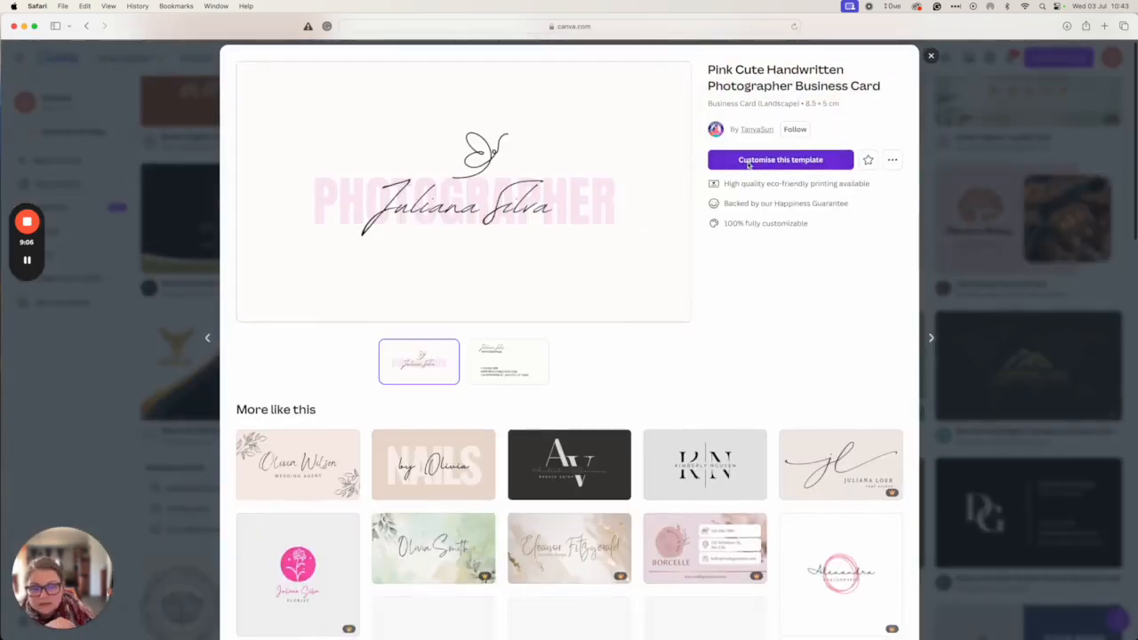
pyautogui.click(749, 163)
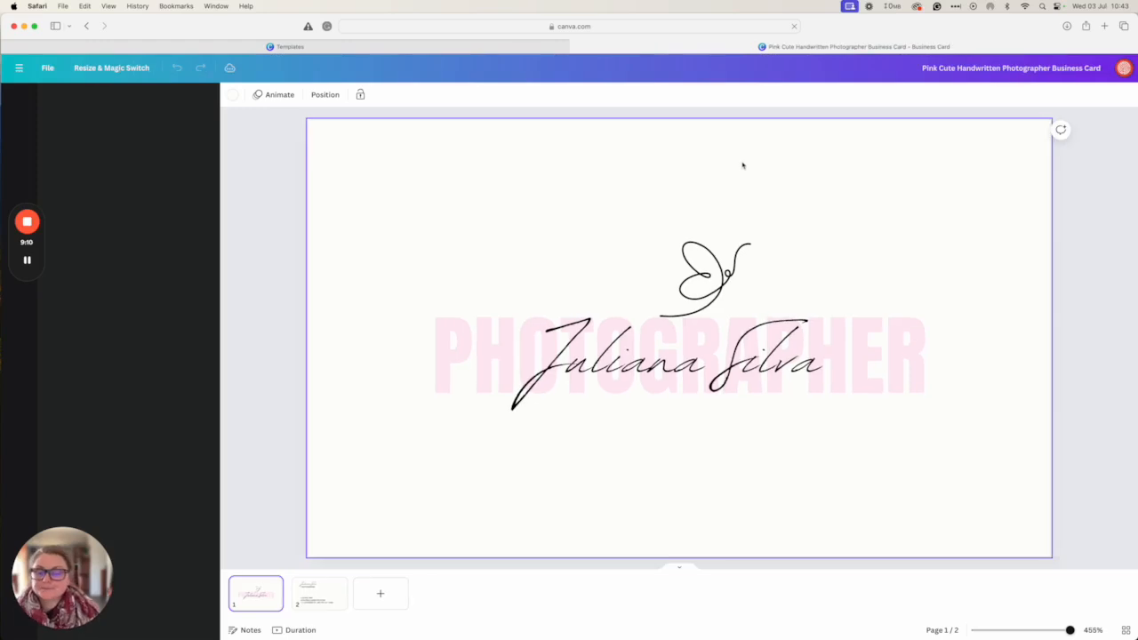
pyautogui.click(701, 288)
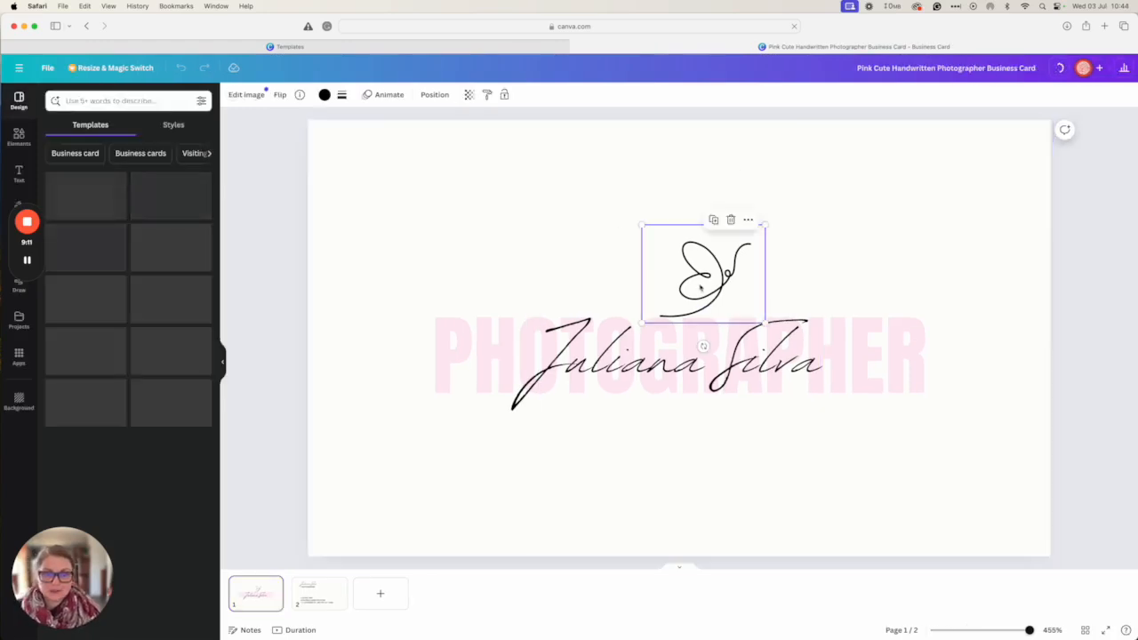
pyautogui.click(653, 404)
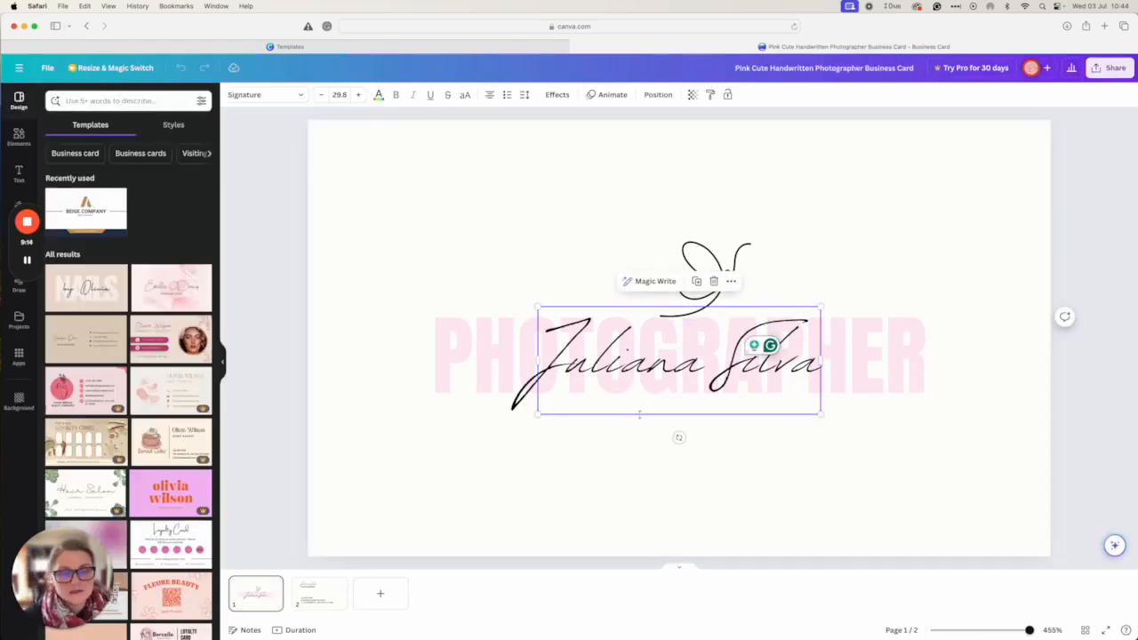
pyautogui.click(710, 267)
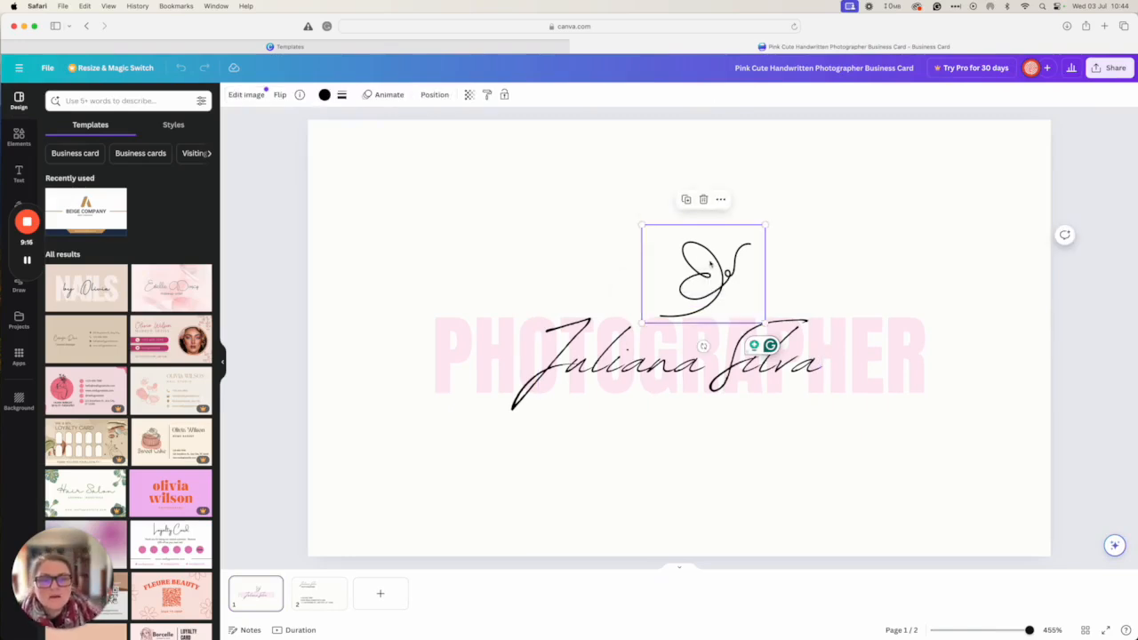
pyautogui.press('Delete')
# Select the signature name text, then bring up the Uploads panel
pyautogui.click(640, 389)
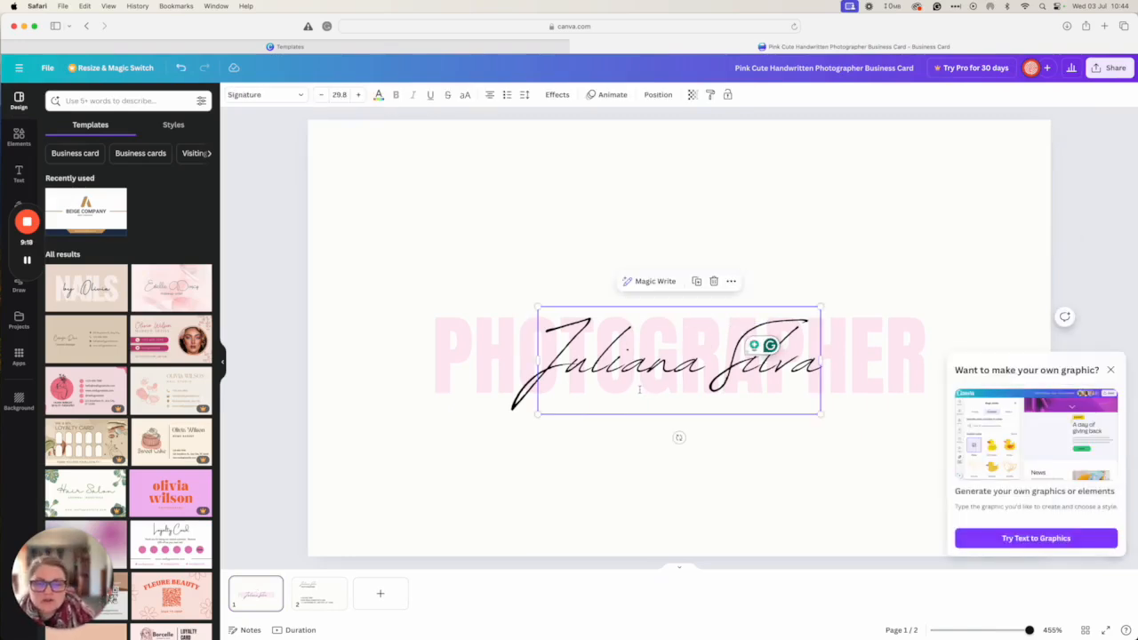
pyautogui.doubleClick(605, 358)
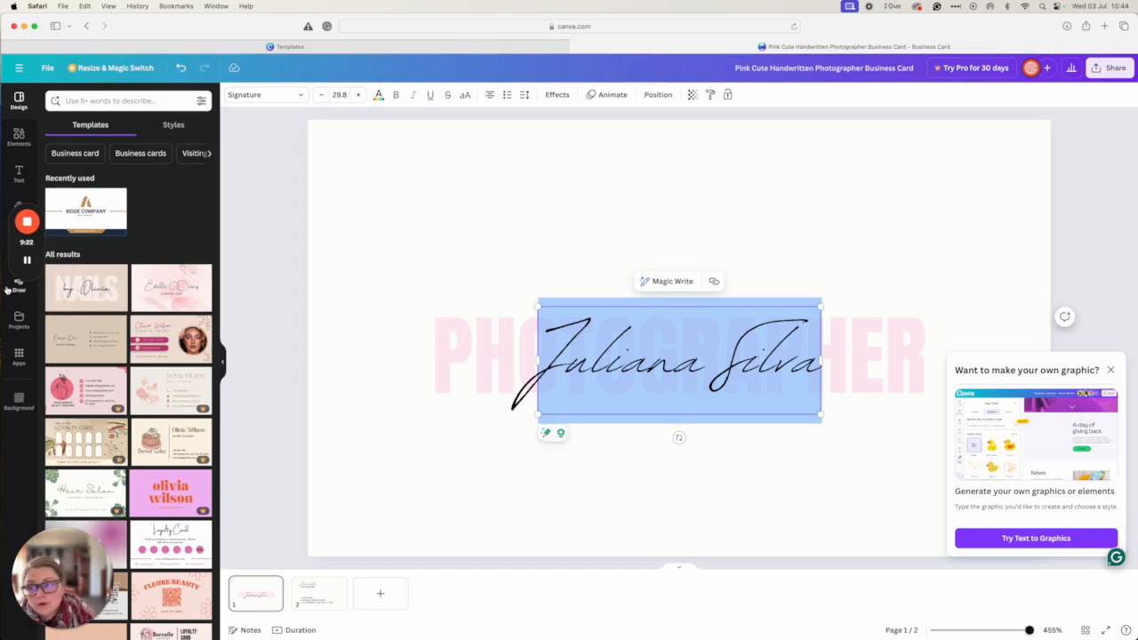
pyautogui.moveTo(11, 272); pyautogui.dragTo(19, 498)
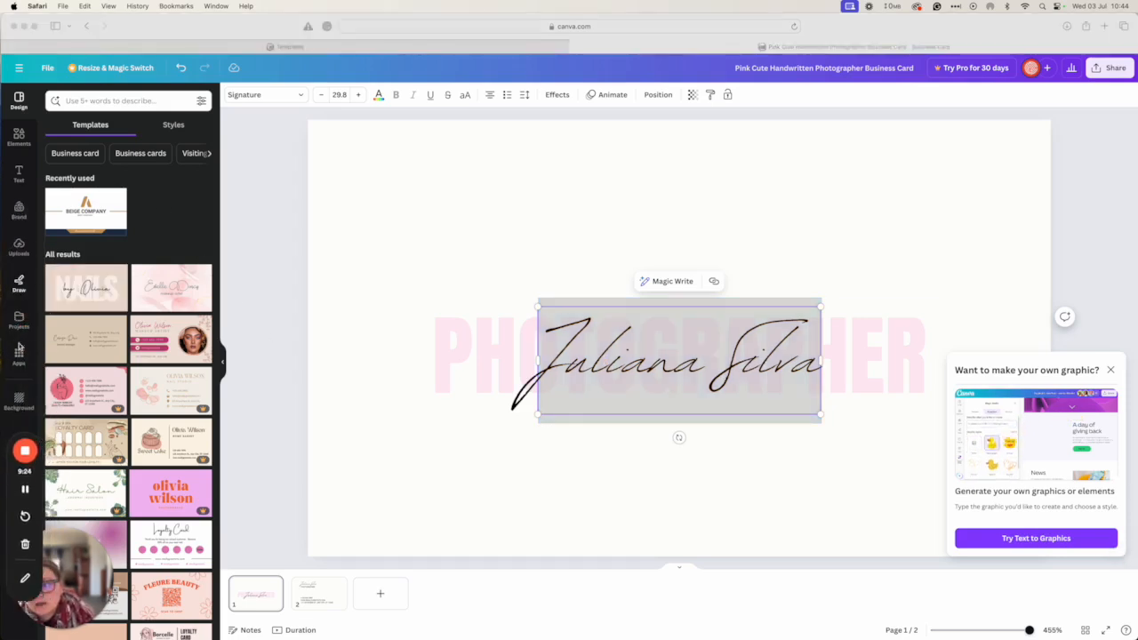
pyautogui.click(19, 248)
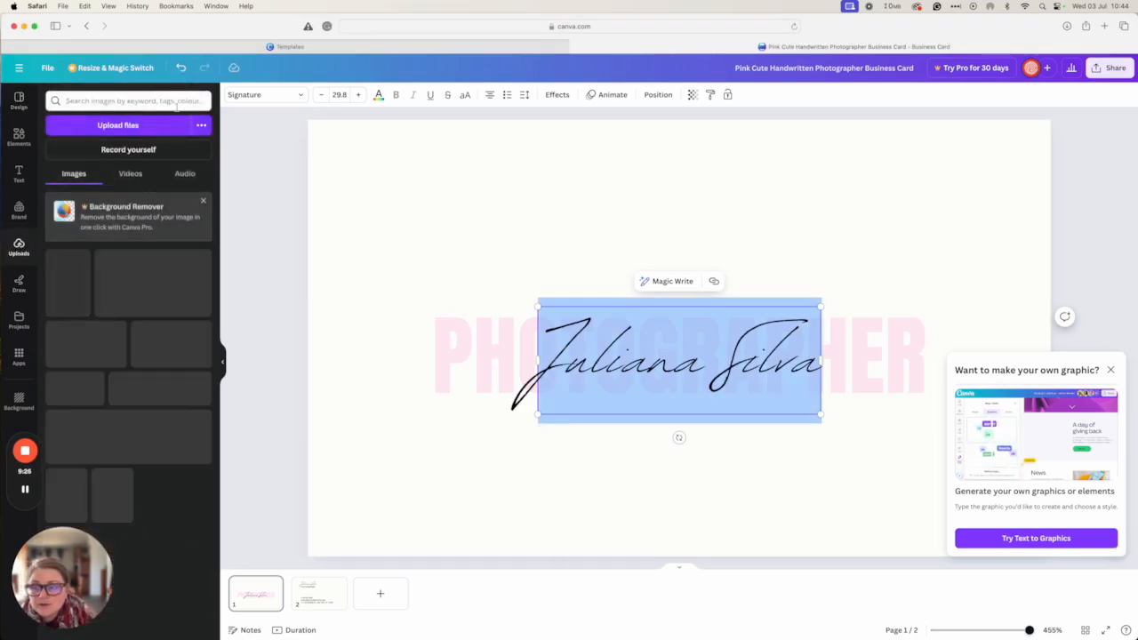
# Upload Logo640x363.jpg from Copy over > PRINTULU > Branding Printulu into Canva
pyautogui.click(126, 125)
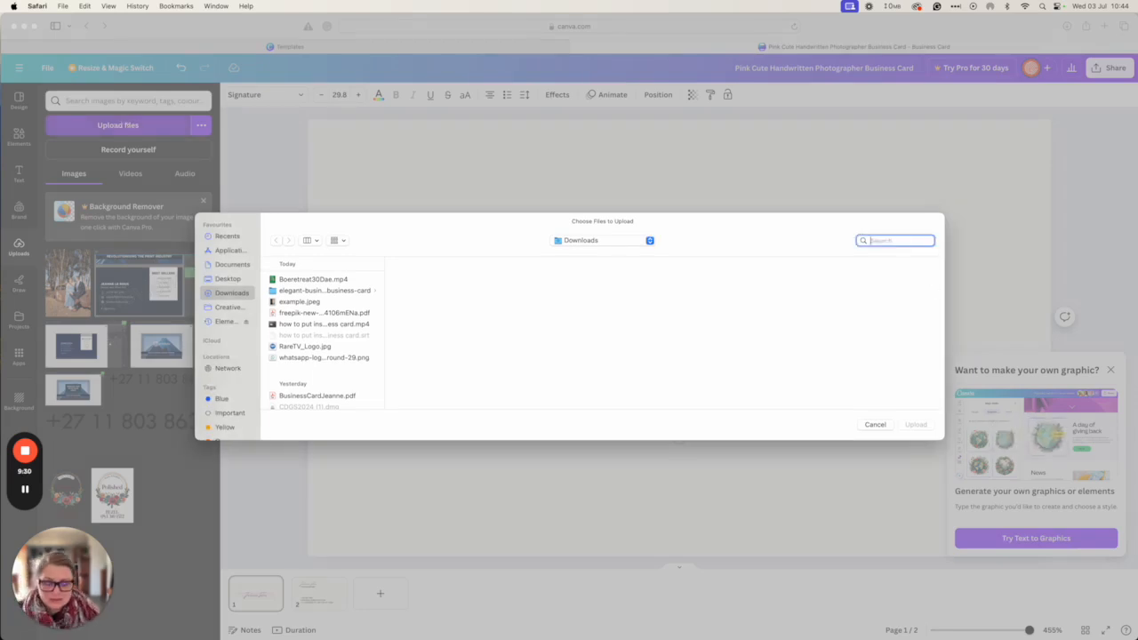
pyautogui.write('print')
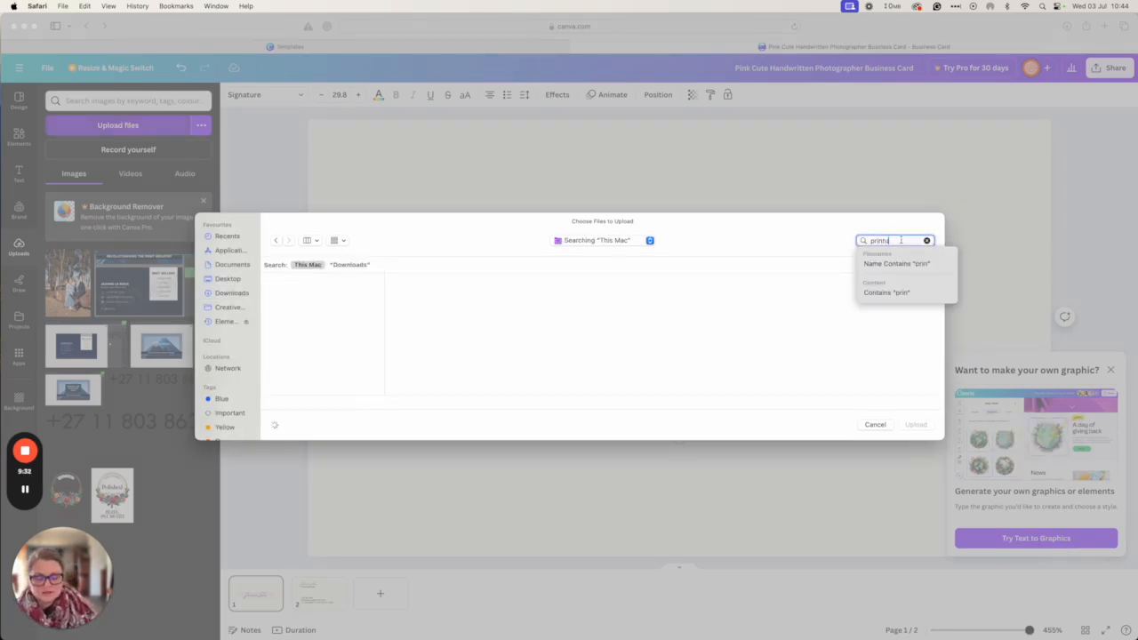
pyautogui.write('ulu')
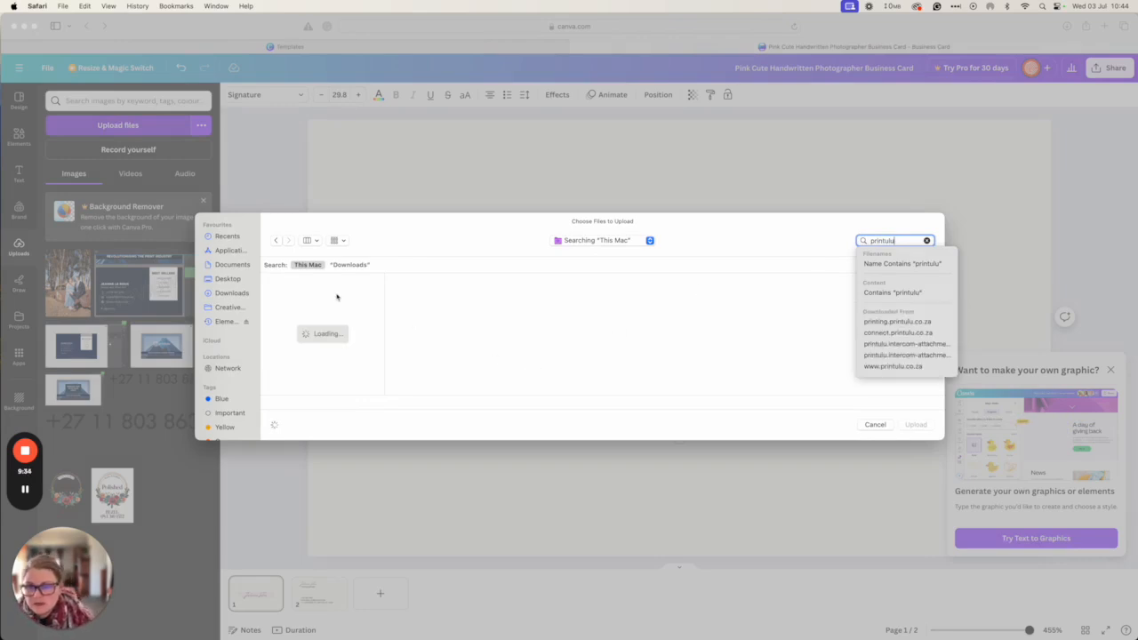
pyautogui.click(227, 322)
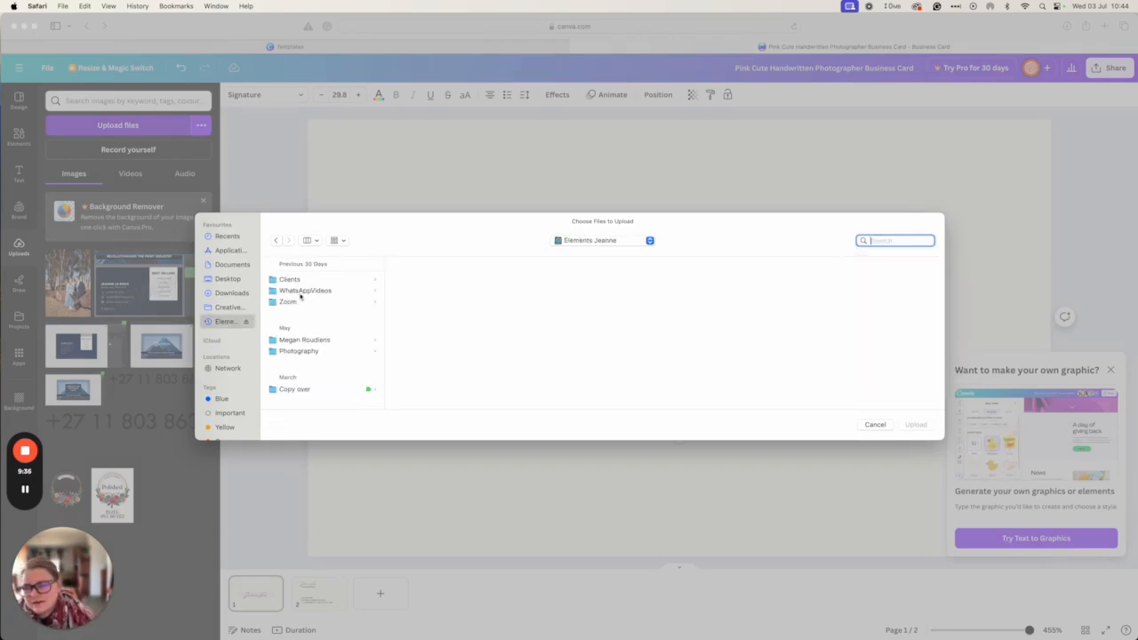
pyautogui.click(284, 391)
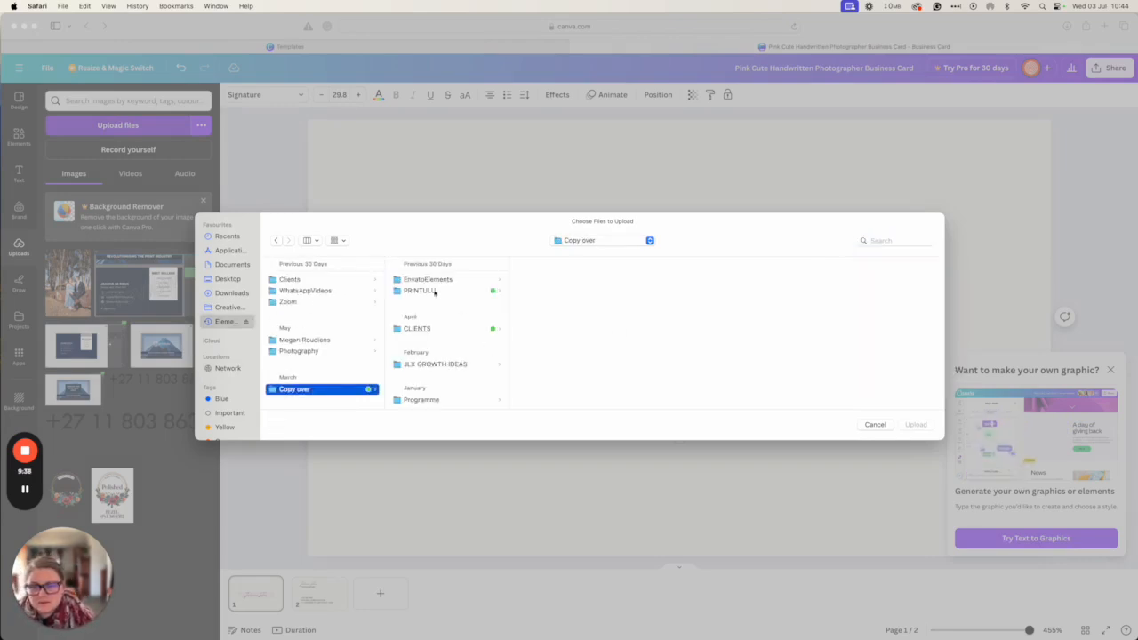
pyautogui.click(433, 292)
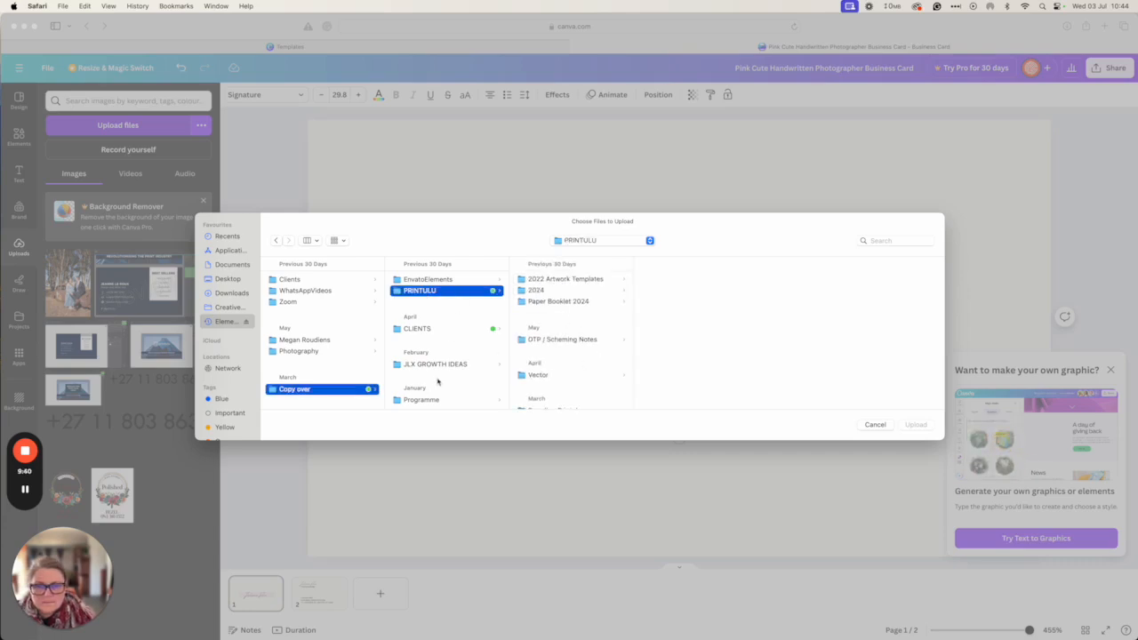
pyautogui.scroll(-2, 438, 381)
pyautogui.scroll(-10, 538, 364)
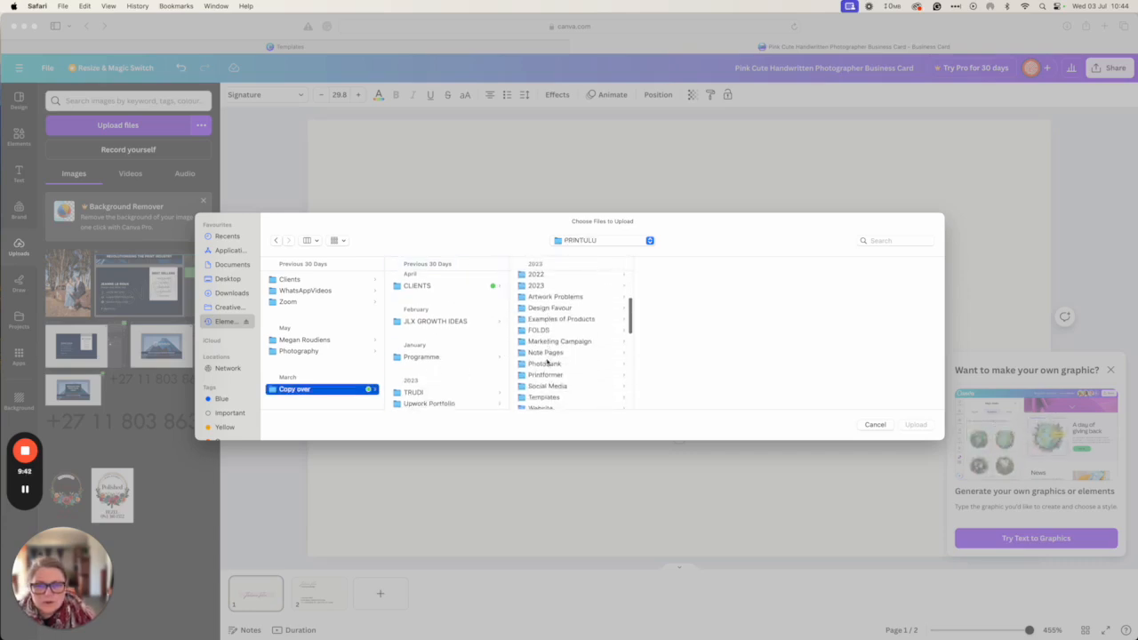
pyautogui.scroll(10, 547, 362)
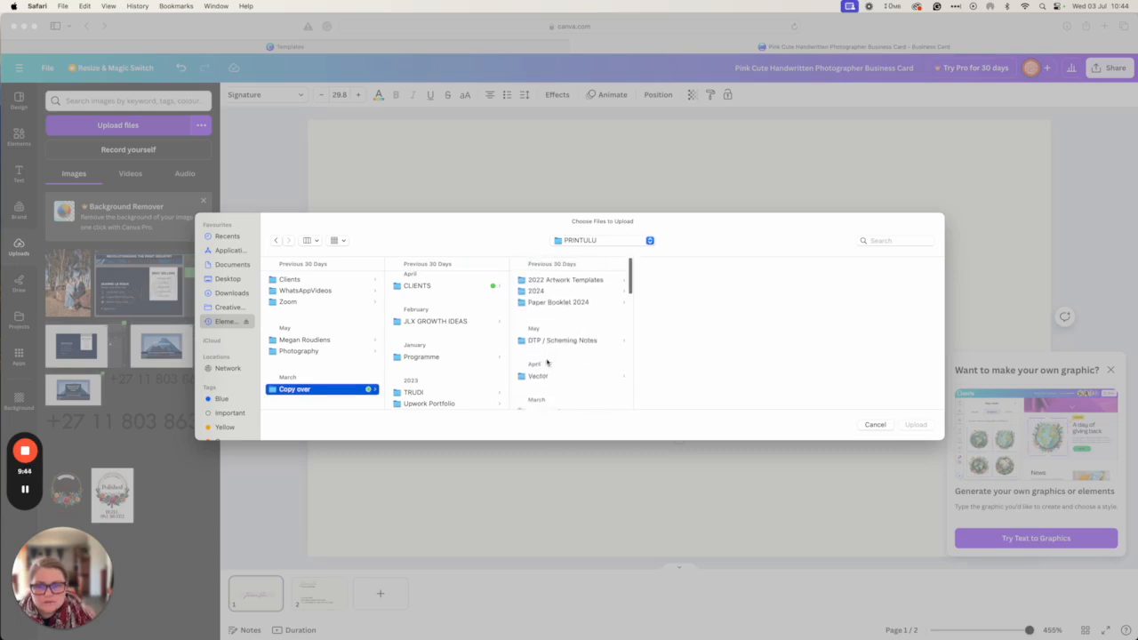
pyautogui.scroll(-4, 547, 362)
pyautogui.click(552, 326)
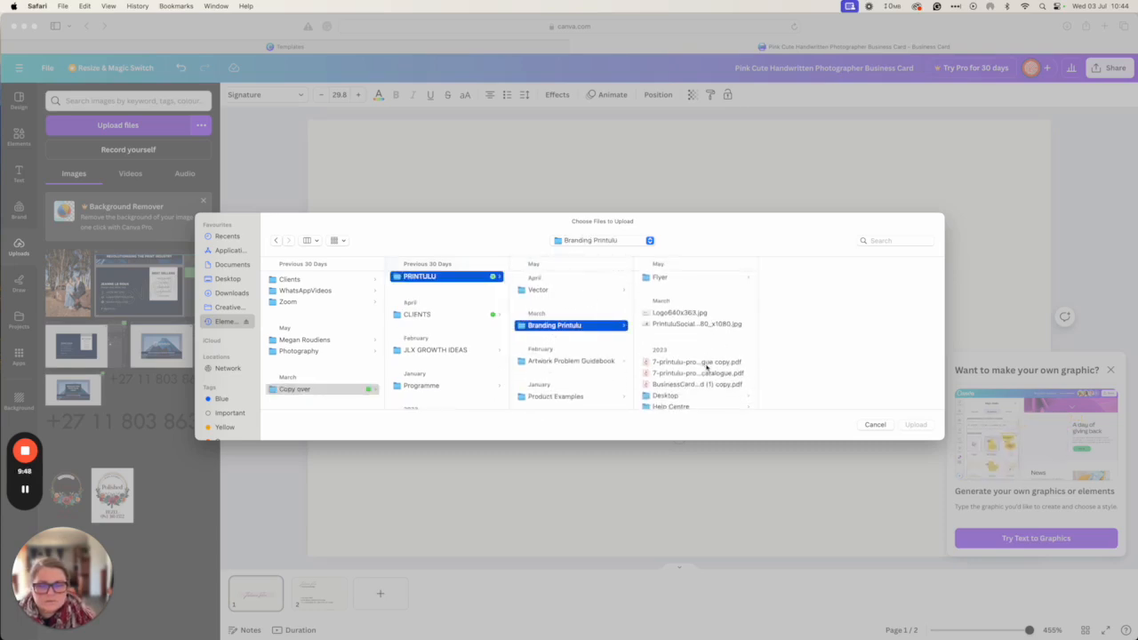
pyautogui.click(685, 292)
pyautogui.doubleClick(693, 294)
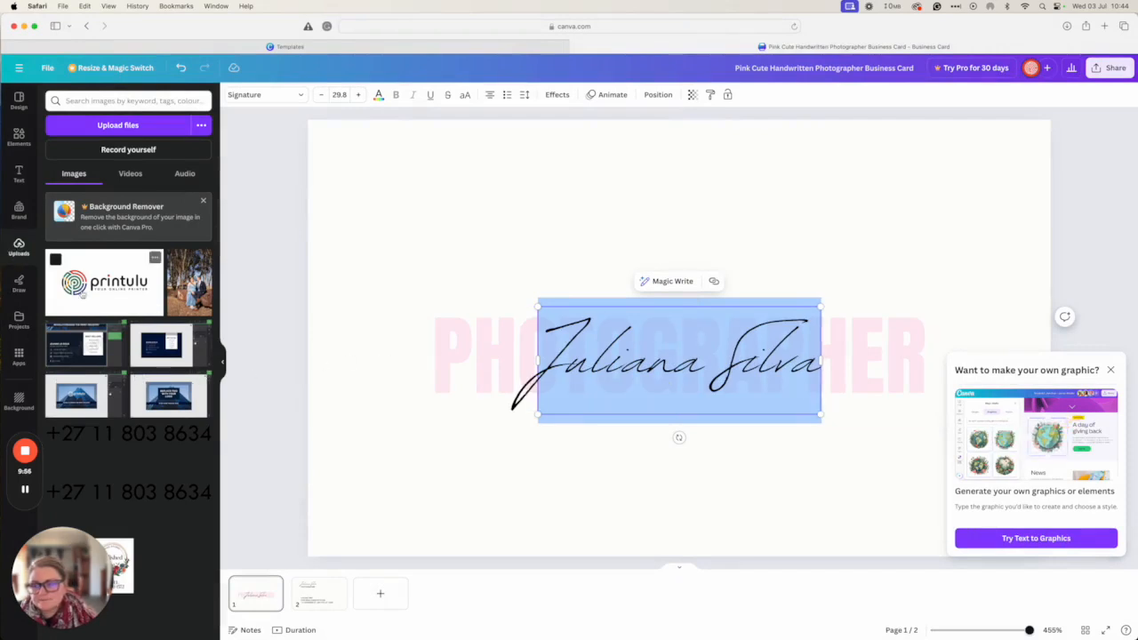
# Add the uploaded Printulu logo, shrink it, and place it above the signature
pyautogui.click(82, 296)
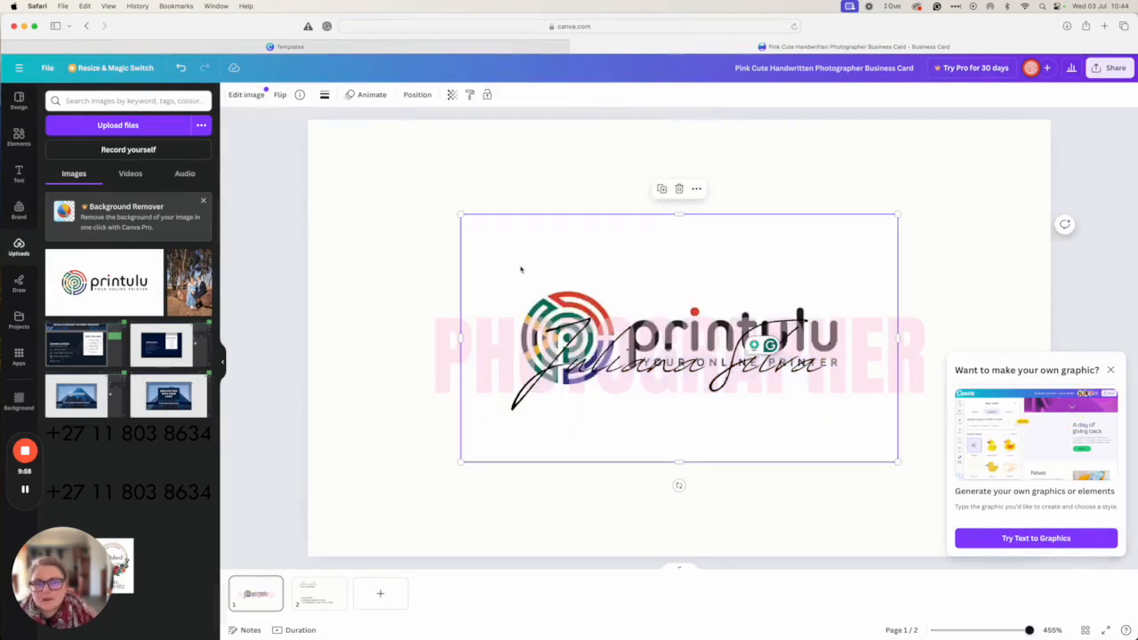
pyautogui.moveTo(461, 214); pyautogui.dragTo(633, 312)
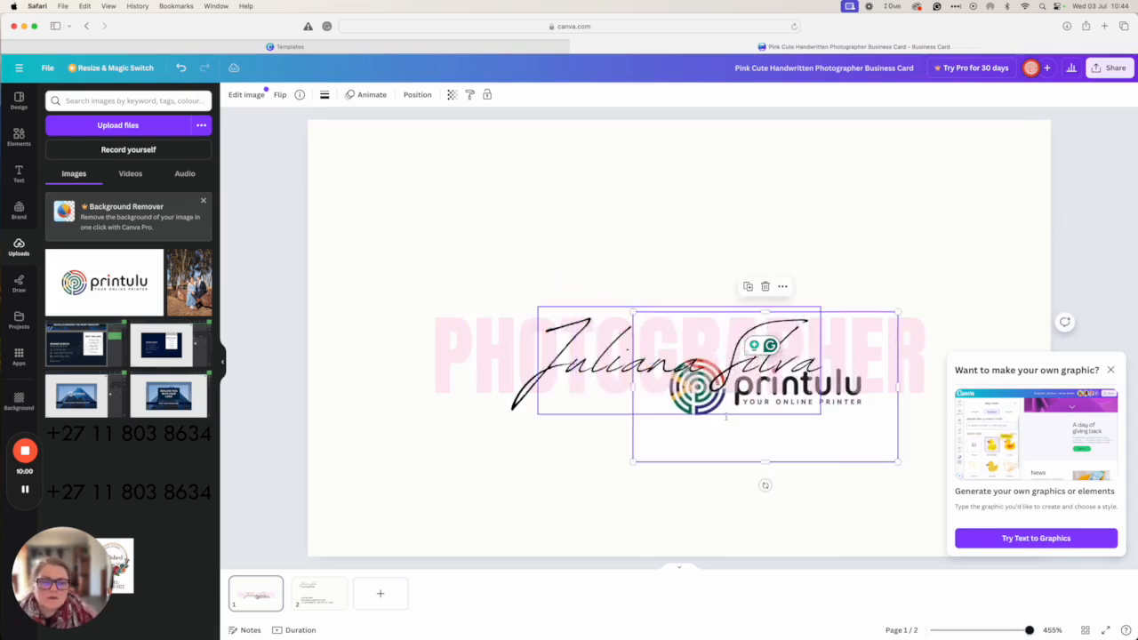
pyautogui.moveTo(848, 439)
pyautogui.mouseDown()
pyautogui.moveTo(821, 439)
pyautogui.moveTo(744, 307)
pyautogui.moveTo(740, 317)
pyautogui.mouseUp()
# Replace PHOTOGRAPHER with 'ONLINE' and move it below the signature
pyautogui.click(604, 381)
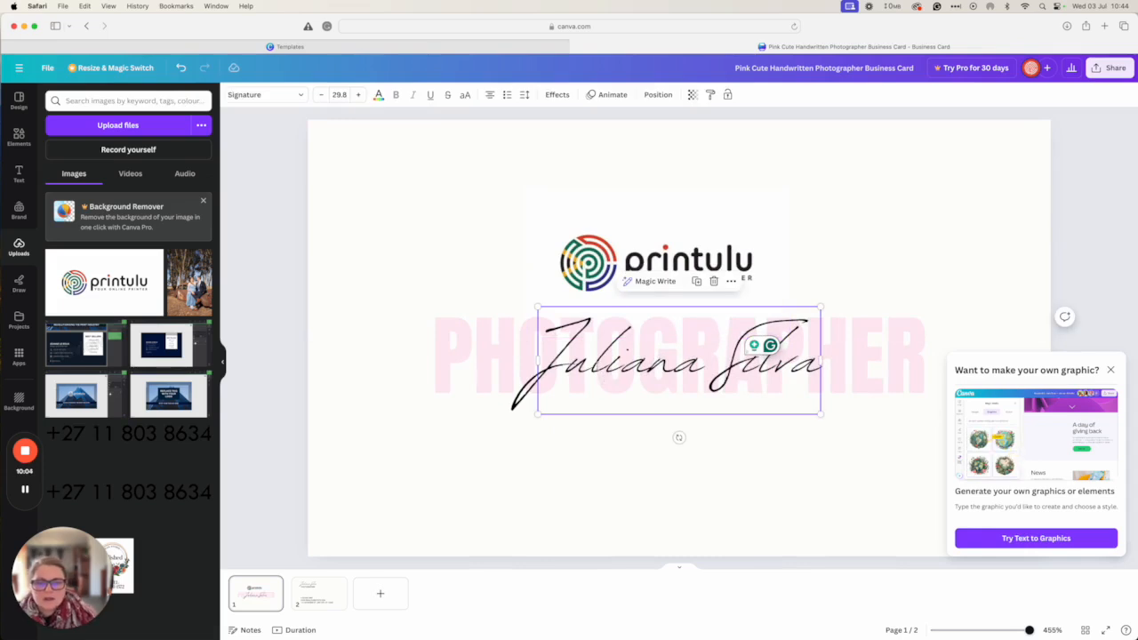
pyautogui.click(598, 384)
pyautogui.click(570, 414)
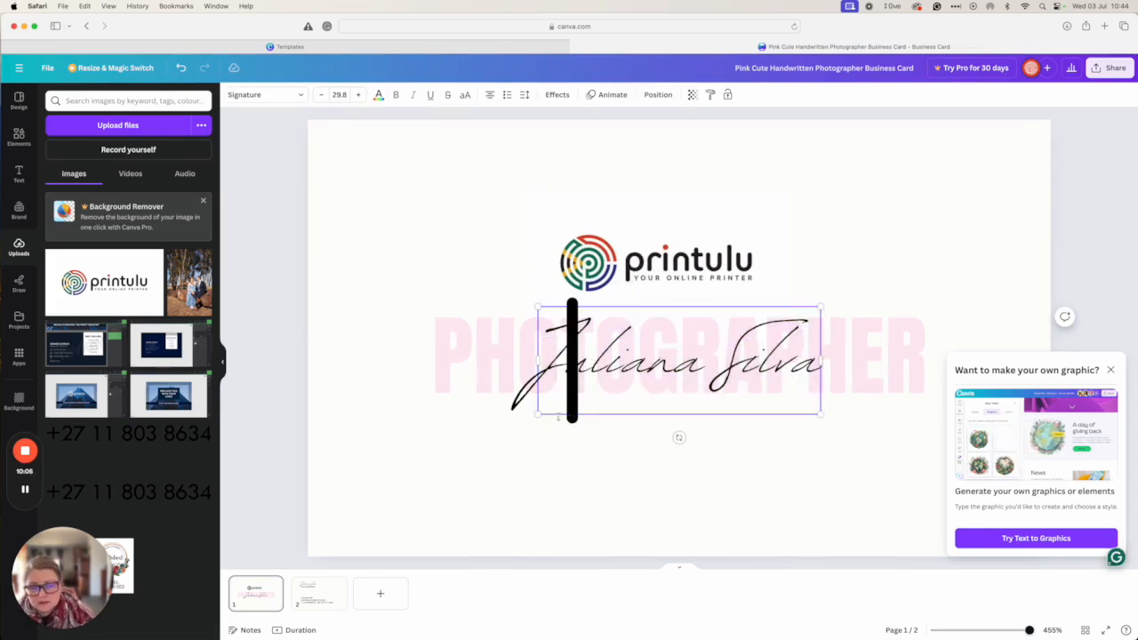
pyautogui.doubleClick(558, 416)
pyautogui.click(479, 361)
pyautogui.click(478, 361)
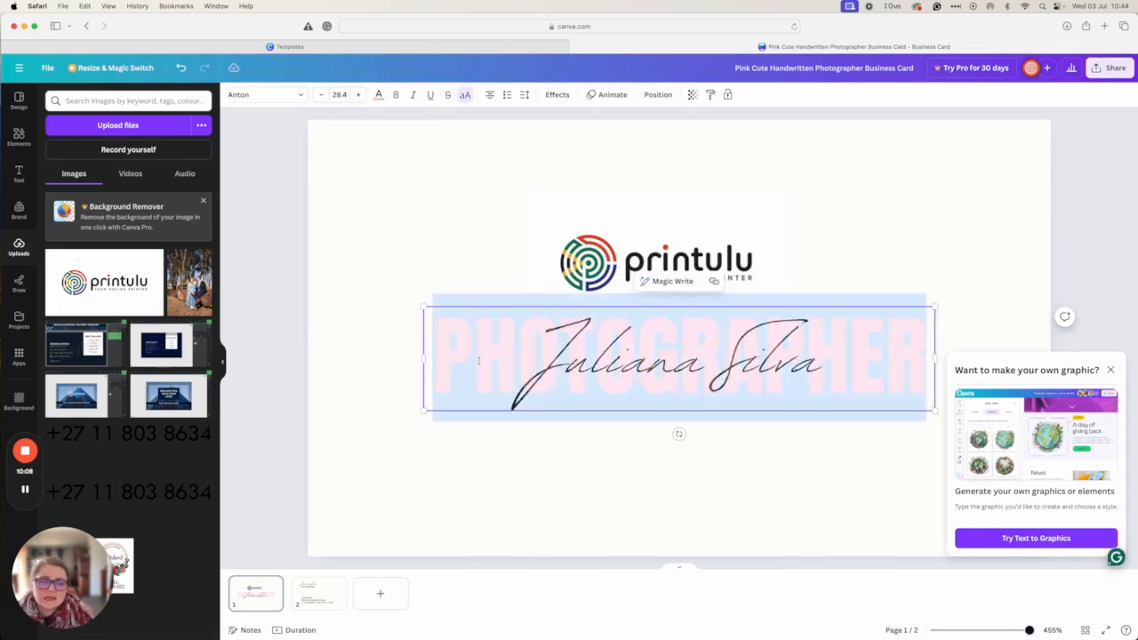
pyautogui.write('ONLINE')
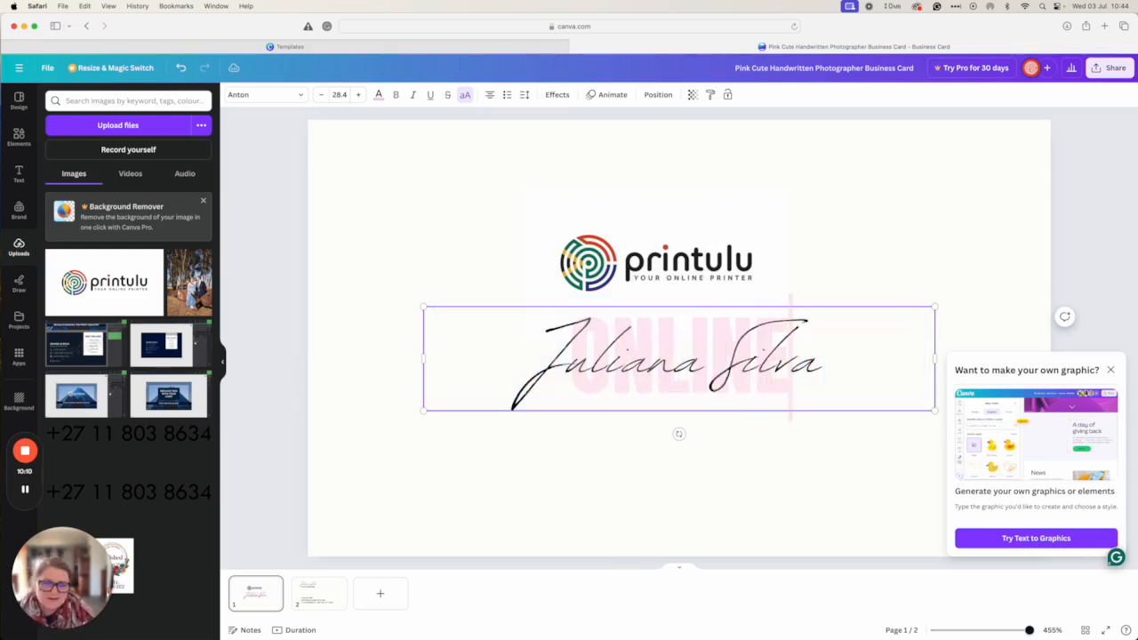
pyautogui.press('super+a')
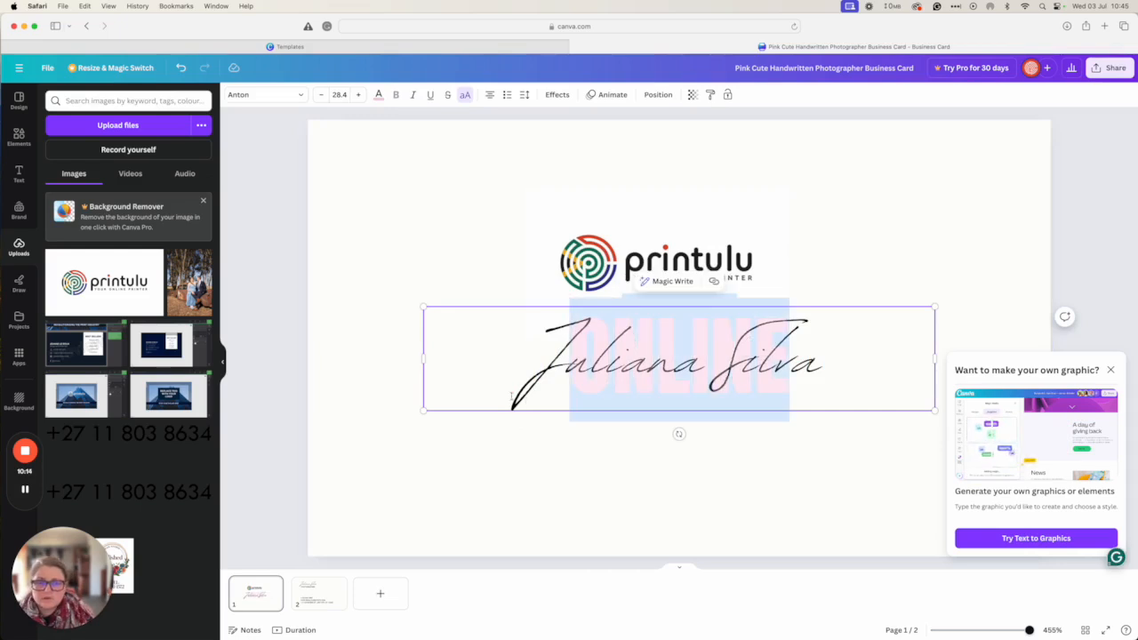
pyautogui.press('Escape')
pyautogui.moveTo(519, 400); pyautogui.dragTo(516, 490)
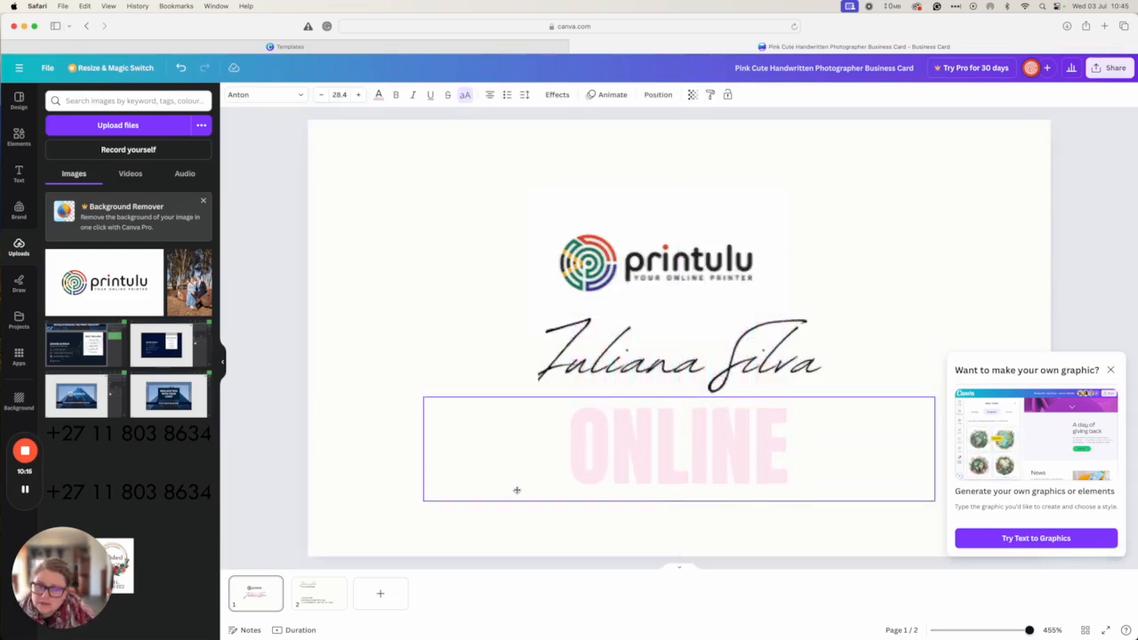
# Retype the signature as 'Printer' and move ONLINE up behind the script text
pyautogui.click(576, 349)
pyautogui.doubleClick(576, 350)
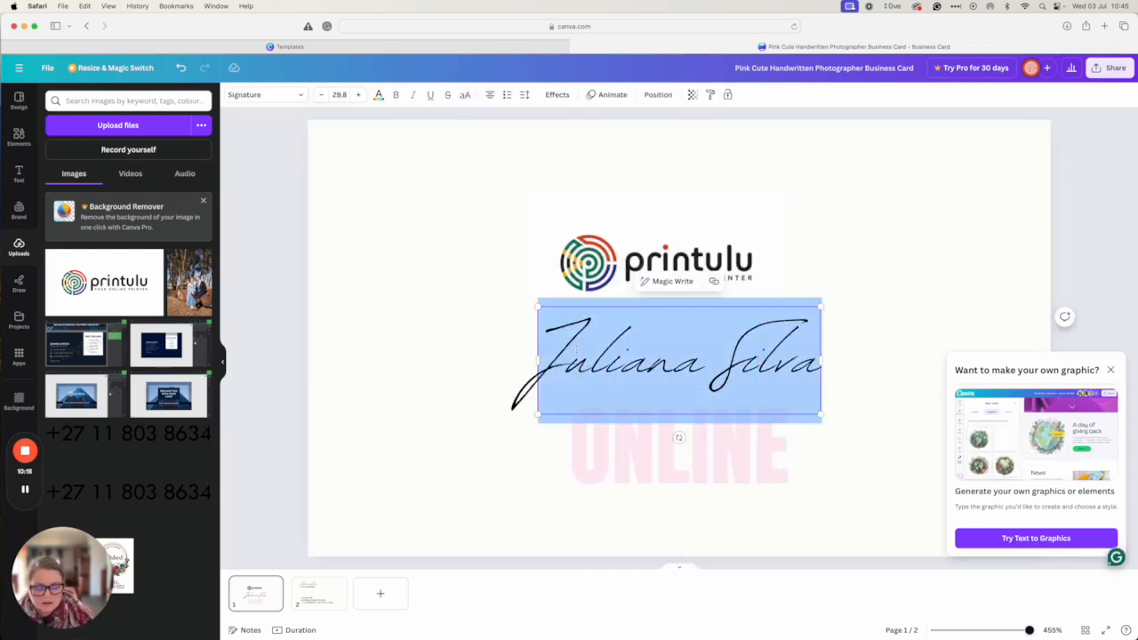
pyautogui.write('Printer')
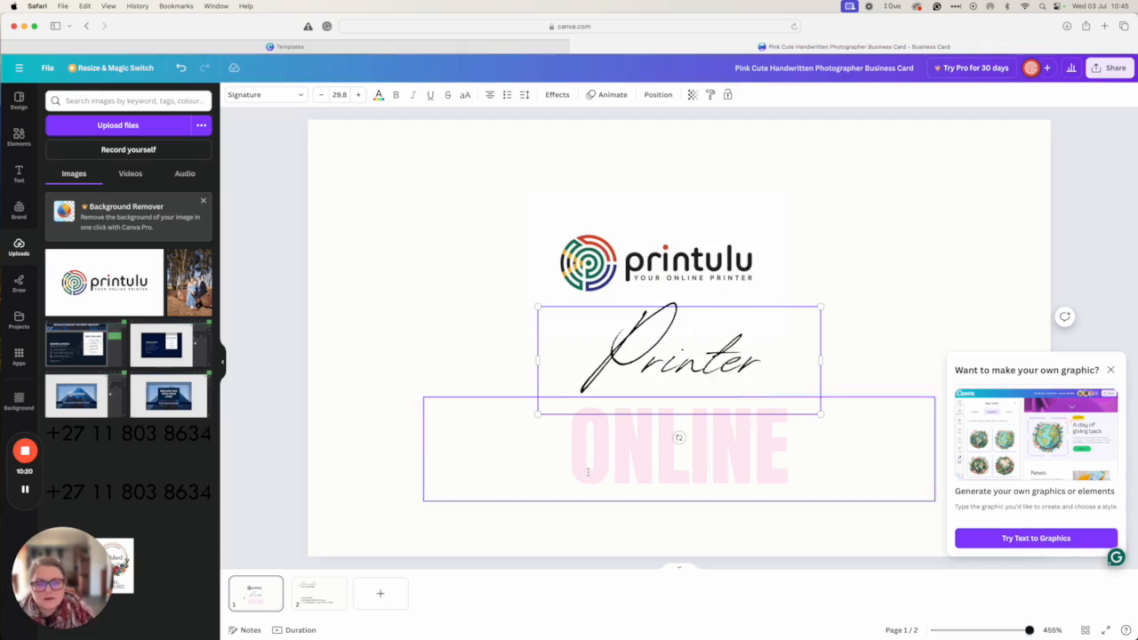
pyautogui.click(614, 475)
pyautogui.moveTo(617, 476); pyautogui.dragTo(617, 373)
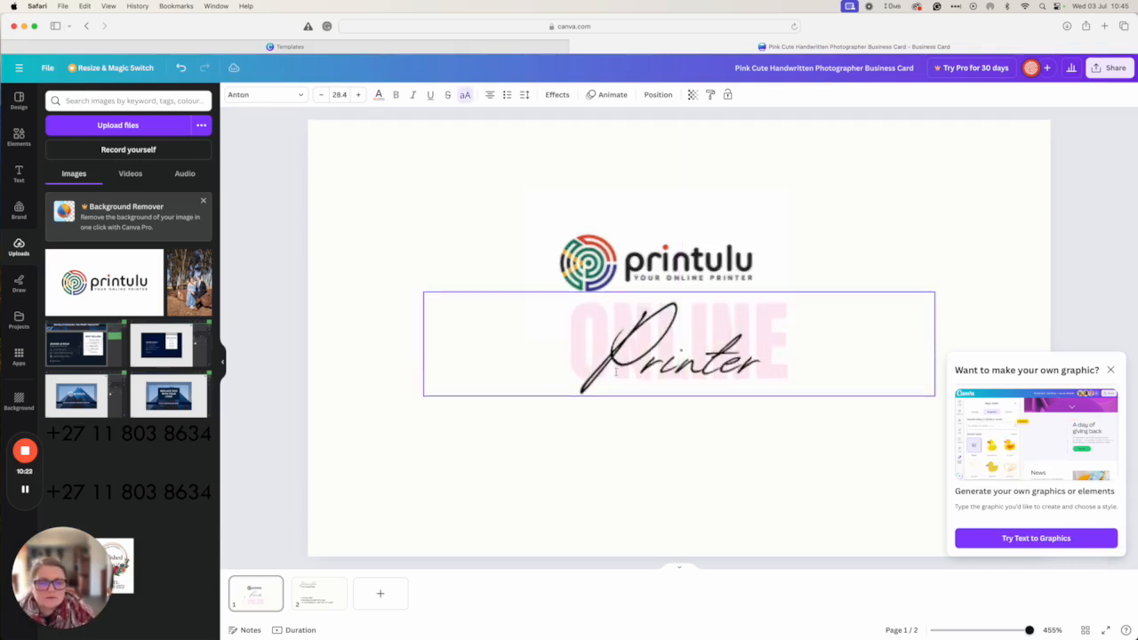
# Make the ONLINE text red
pyautogui.doubleClick(528, 353)
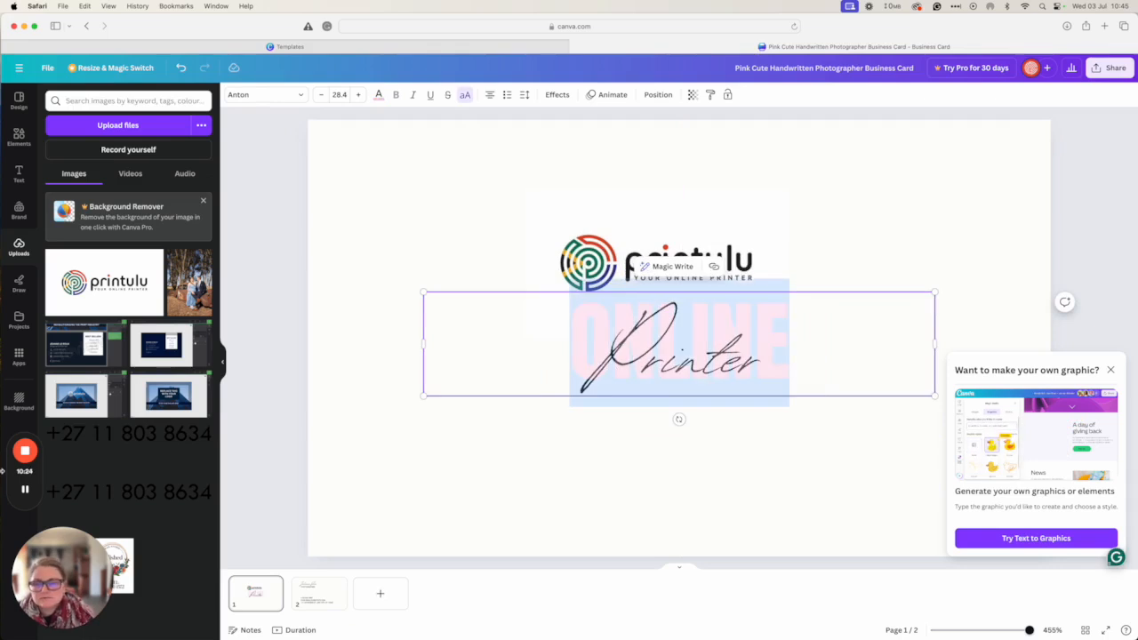
pyautogui.click(378, 94)
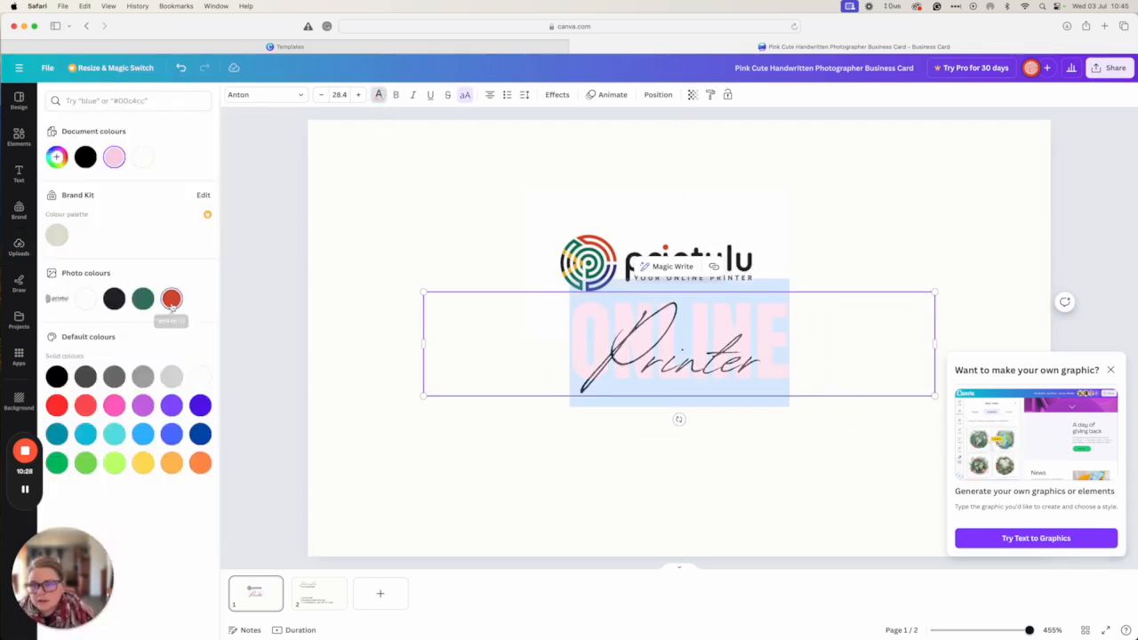
pyautogui.click(172, 299)
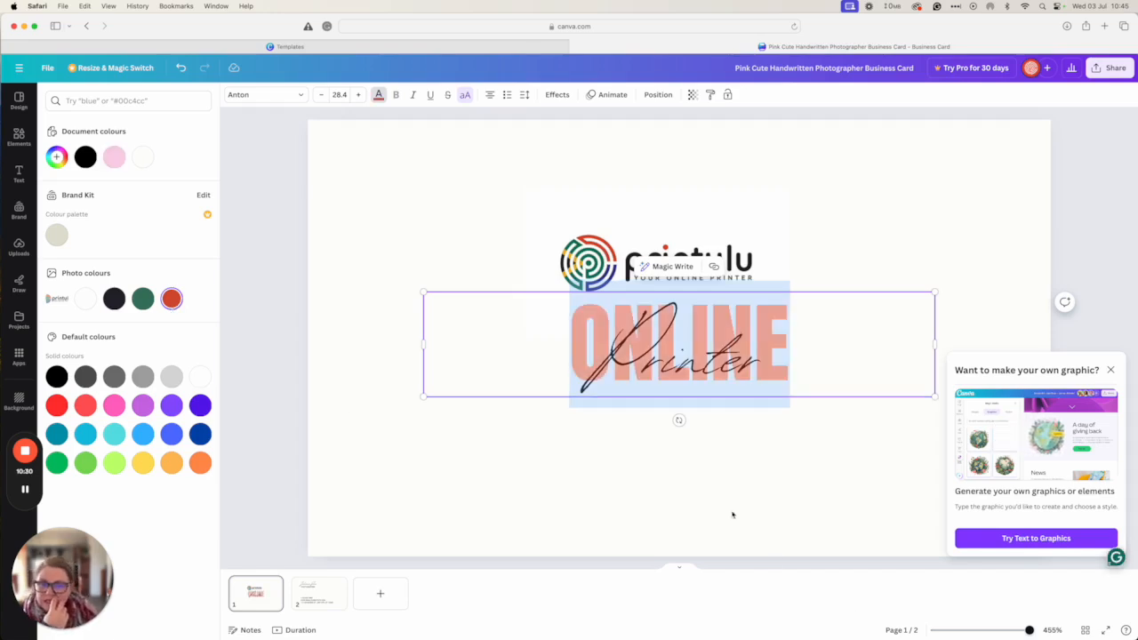
pyautogui.click(712, 486)
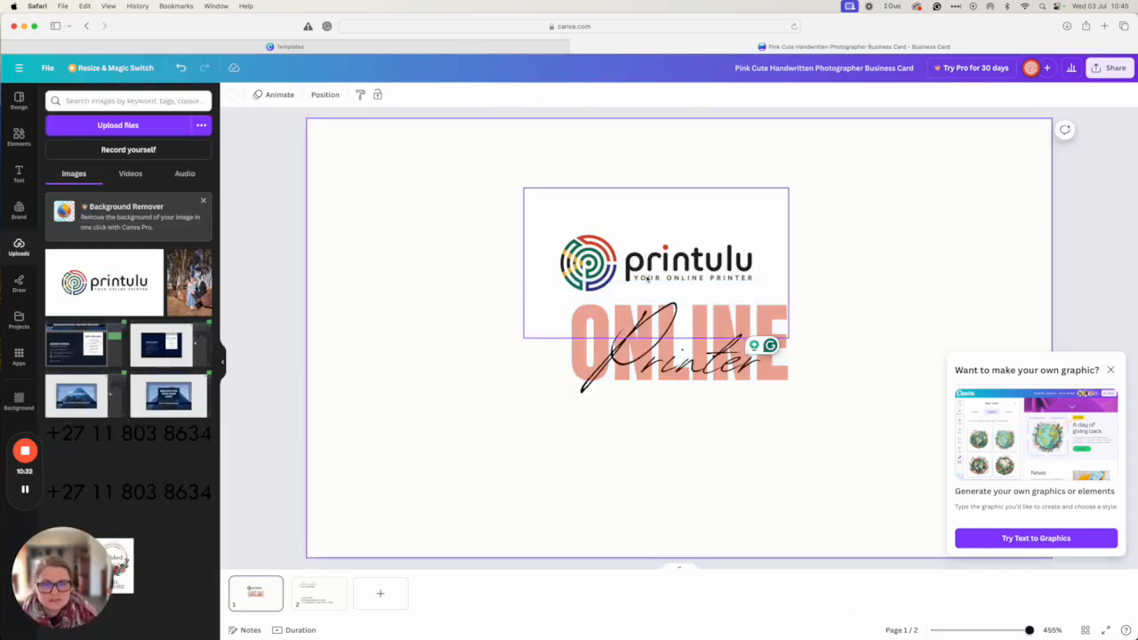
# Shrink the Printulu logo into the front's bottom-right corner and scroll to the back page
pyautogui.moveTo(578, 263); pyautogui.dragTo(594, 257)
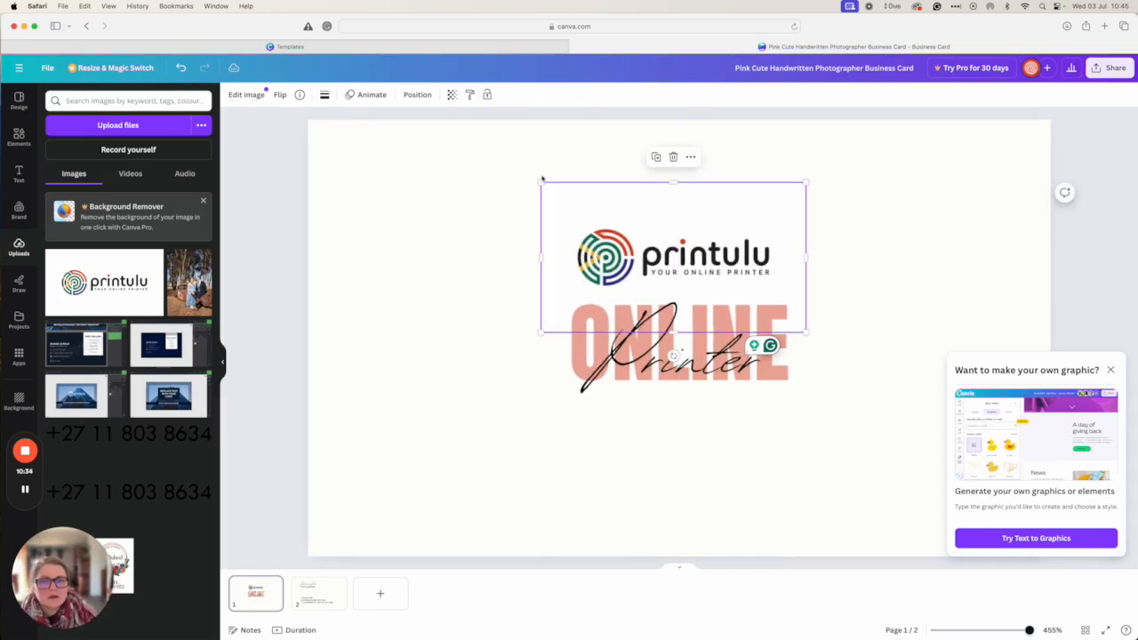
pyautogui.moveTo(541, 183); pyautogui.dragTo(601, 216)
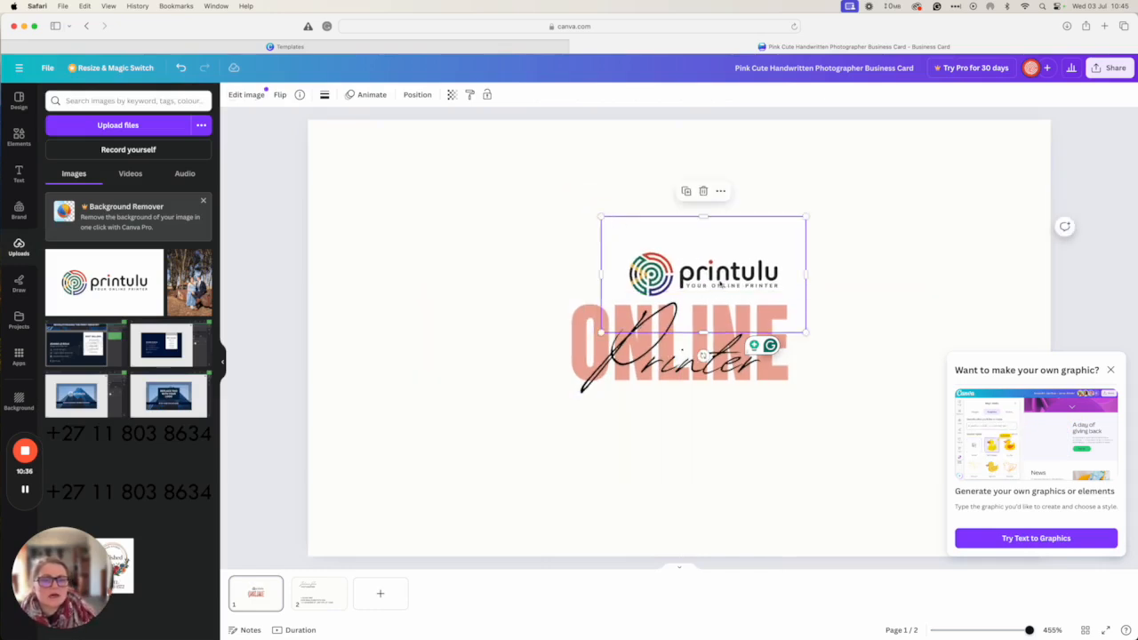
pyautogui.moveTo(702, 277); pyautogui.dragTo(956, 518)
pyautogui.click(1111, 370)
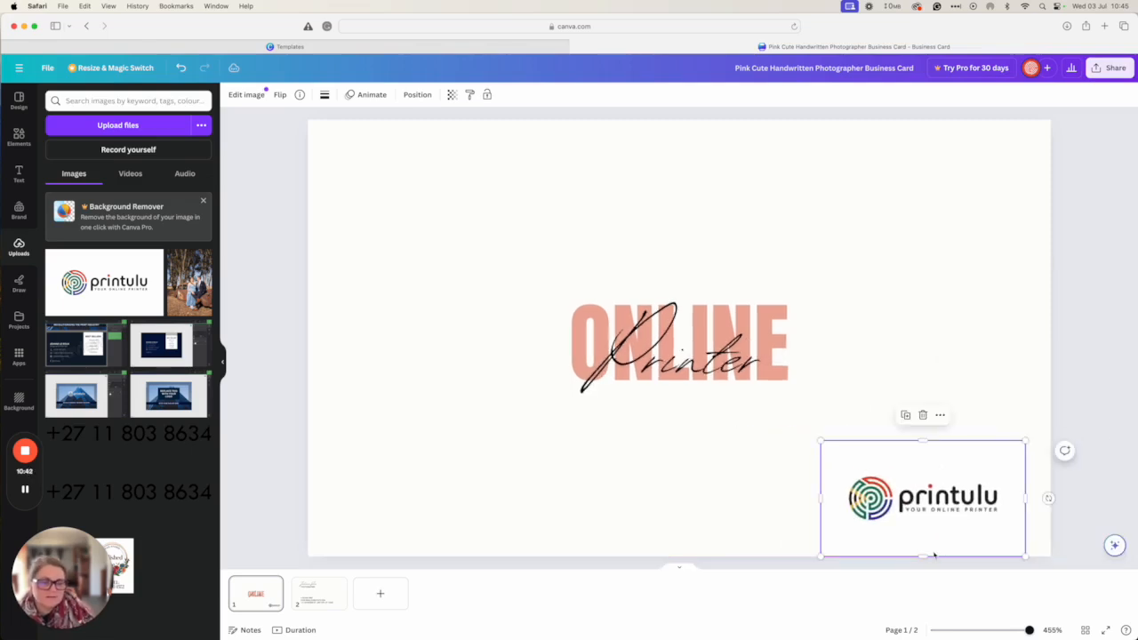
pyautogui.scroll(-3, 818, 476)
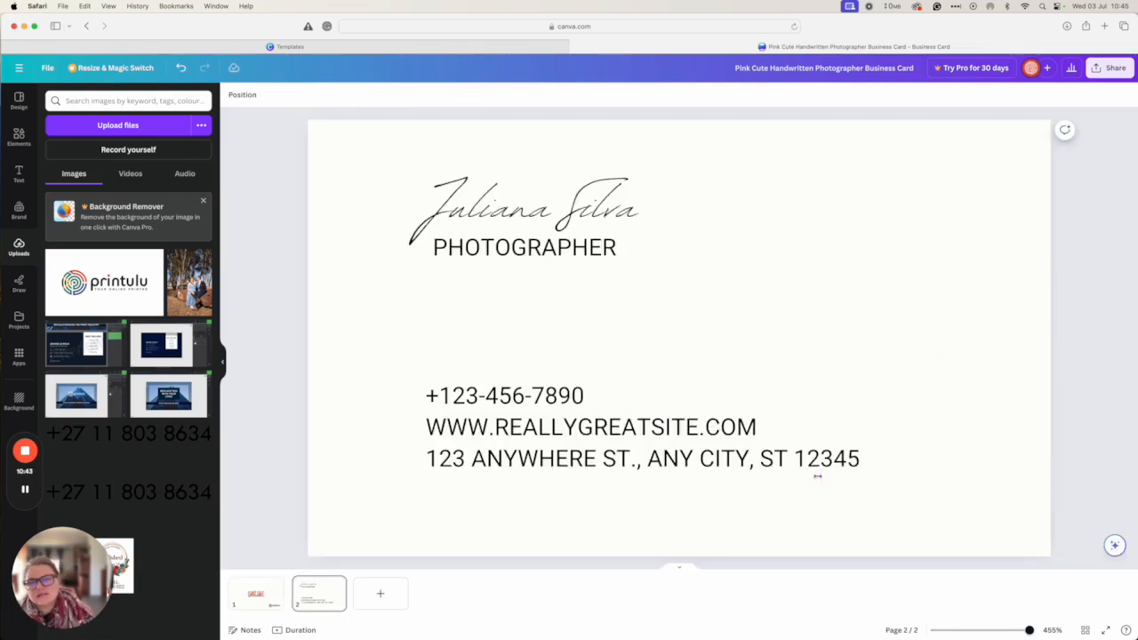
# Replace the back's signature with the owner's name and widen its box to fit one line
pyautogui.doubleClick(511, 189)
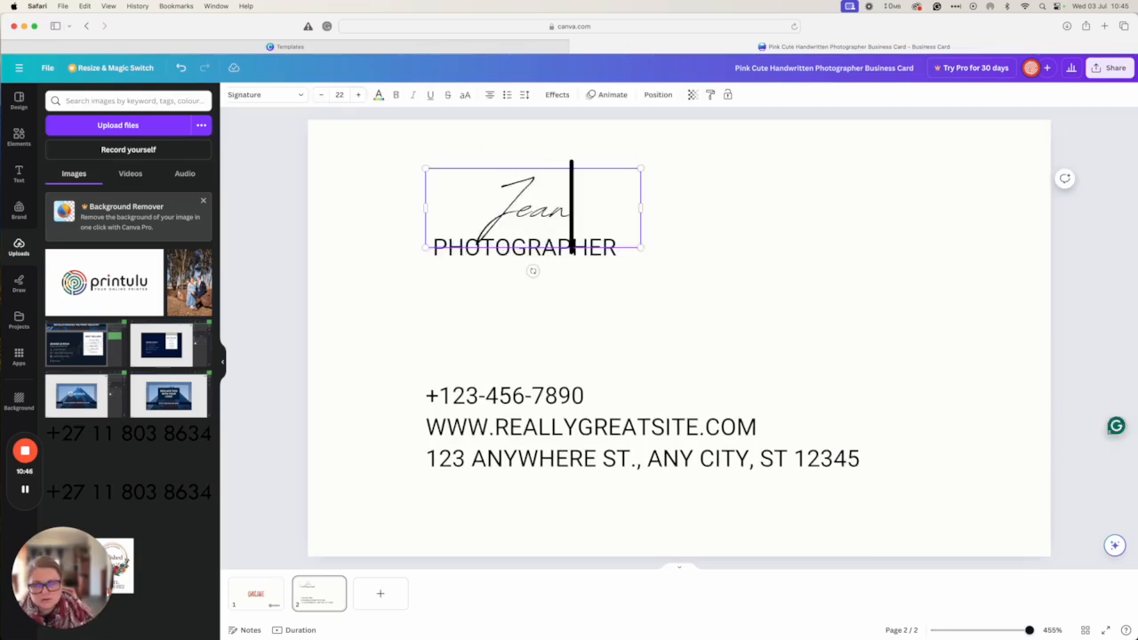
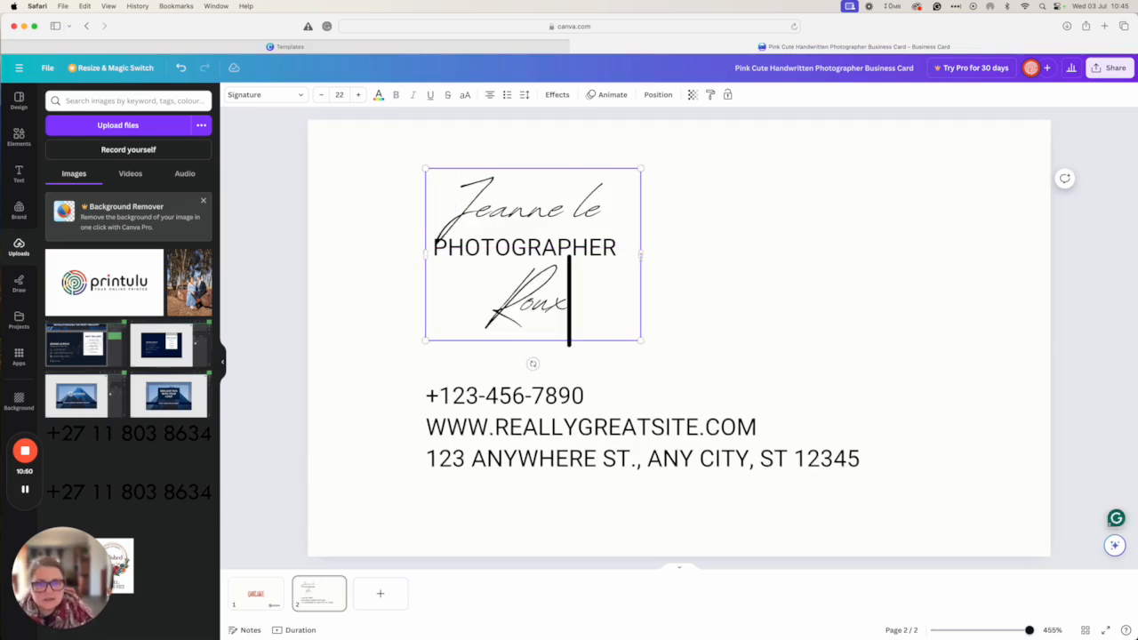
pyautogui.moveTo(641, 256); pyautogui.dragTo(714, 208)
pyautogui.doubleClick(512, 209)
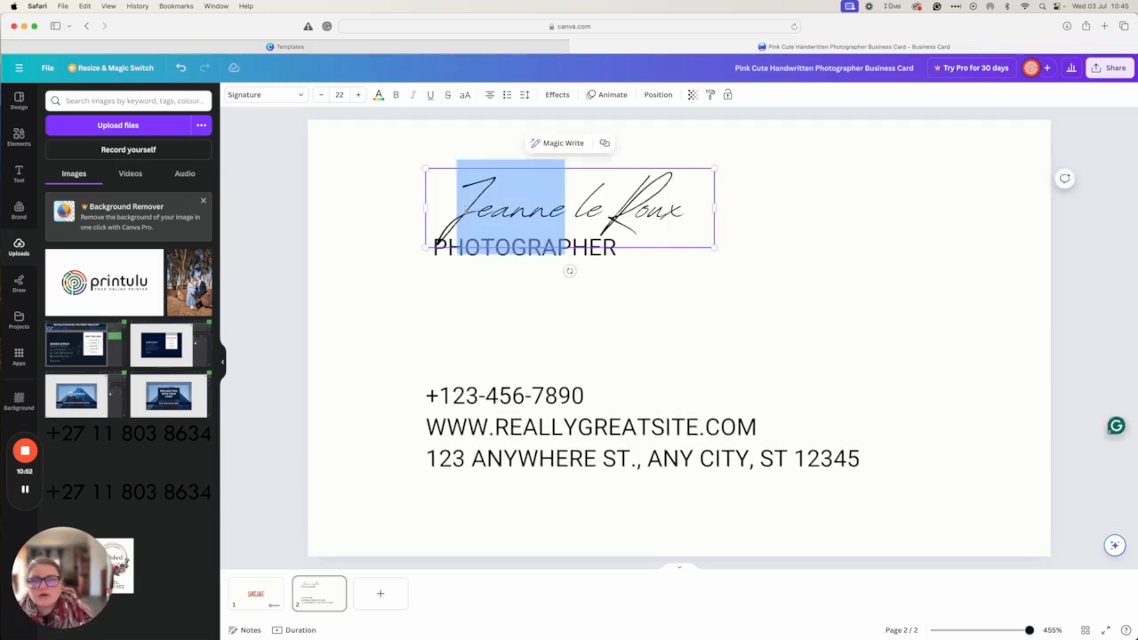
pyautogui.press('super+a')
pyautogui.click(265, 94)
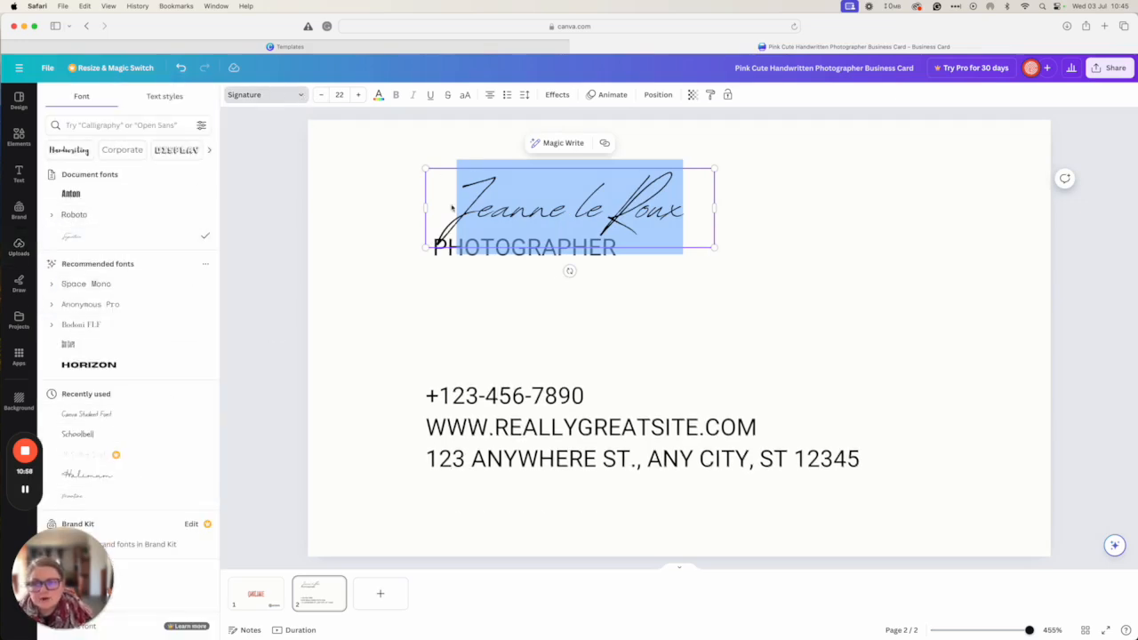
pyautogui.click(543, 315)
# Shift the signature name box slightly to the left
pyautogui.click(544, 175)
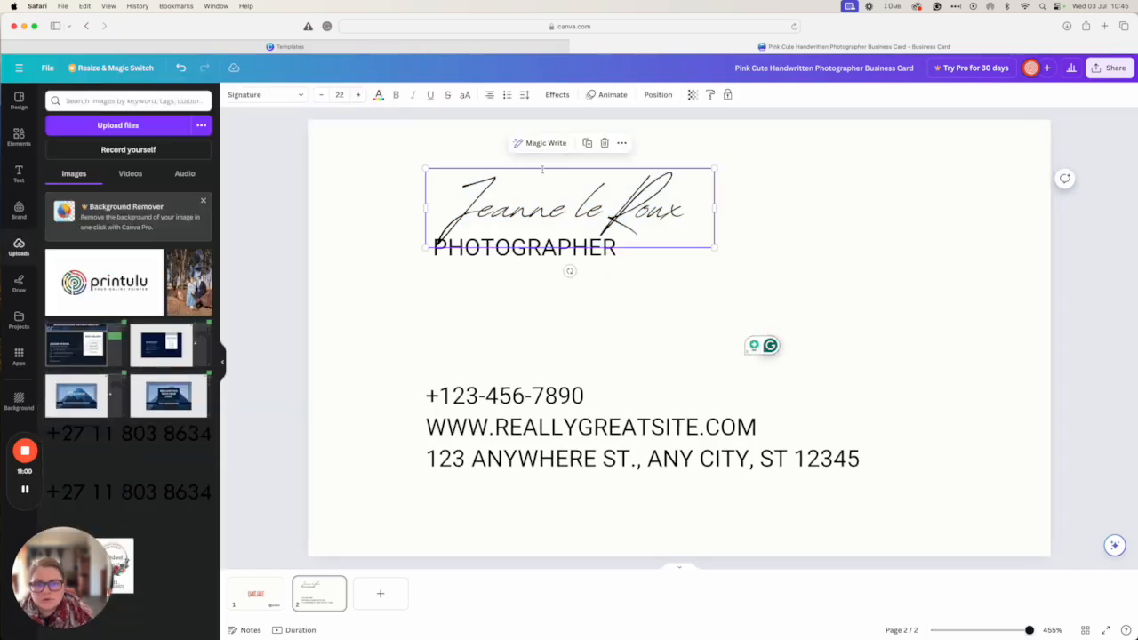
pyautogui.click(544, 182)
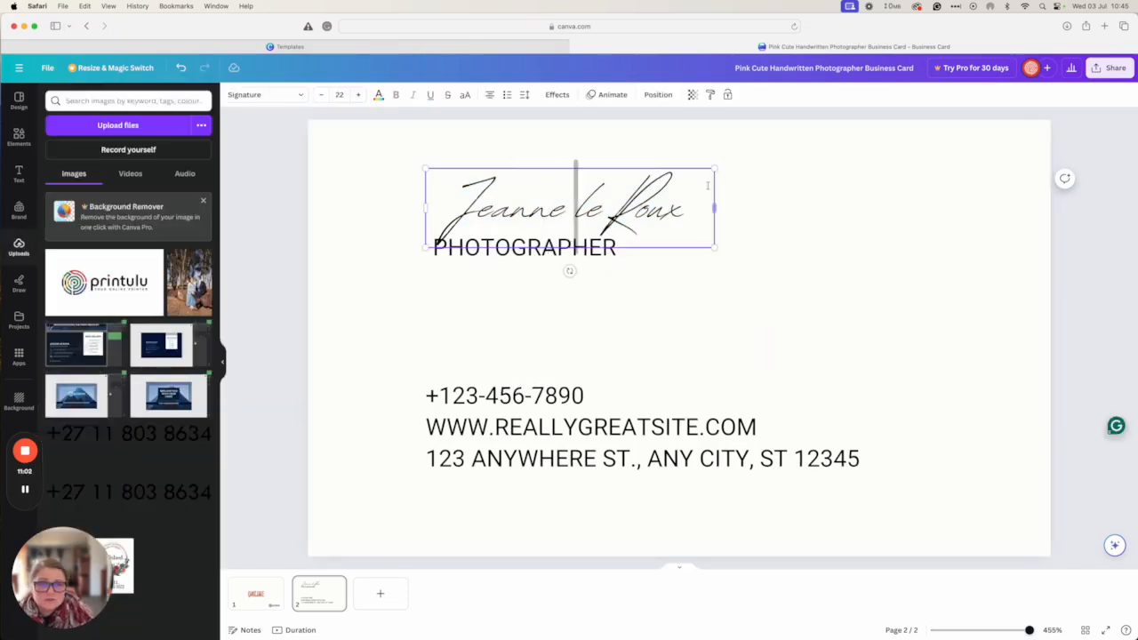
pyautogui.click(671, 210)
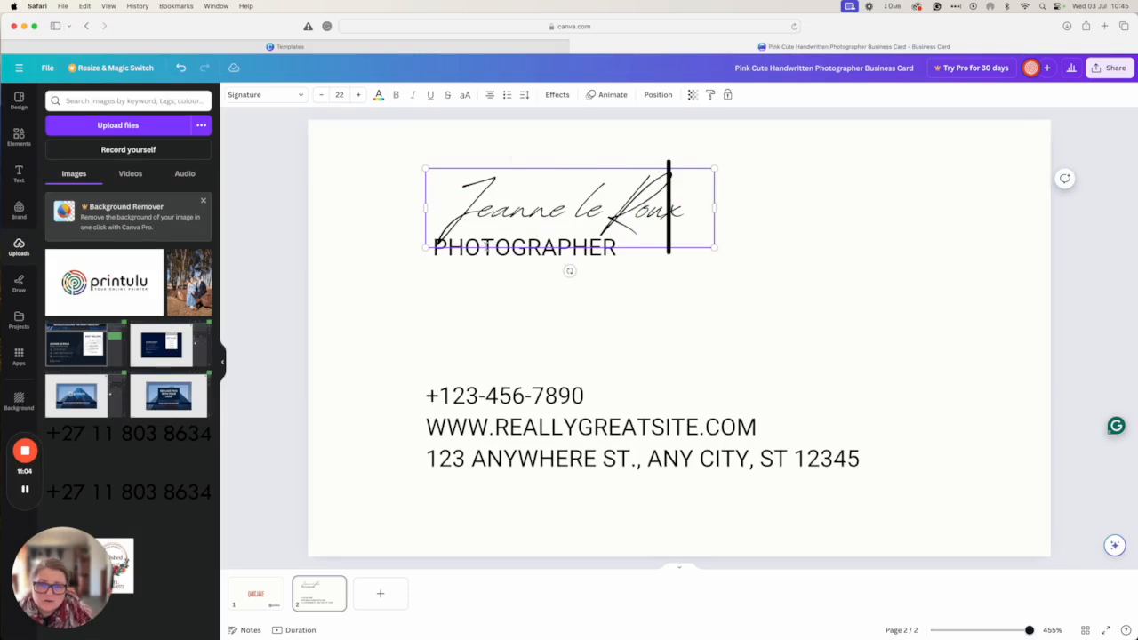
pyautogui.click(538, 153)
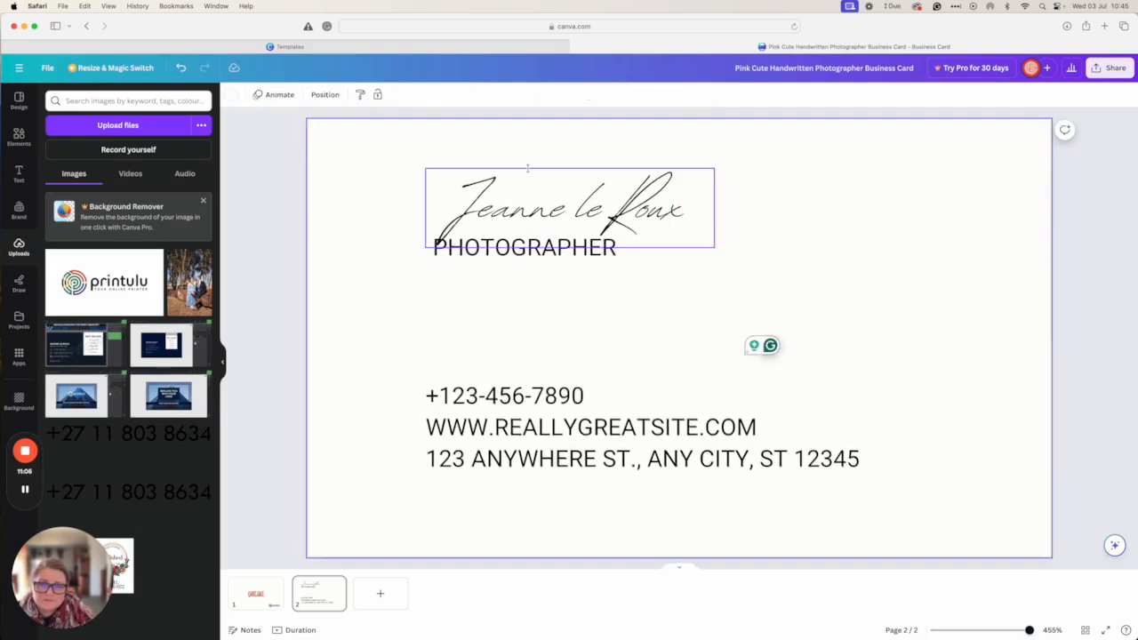
pyautogui.click(528, 169)
pyautogui.moveTo(523, 209)
pyautogui.mouseDown()
pyautogui.moveTo(473, 209)
pyautogui.moveTo(489, 209)
pyautogui.mouseUp()
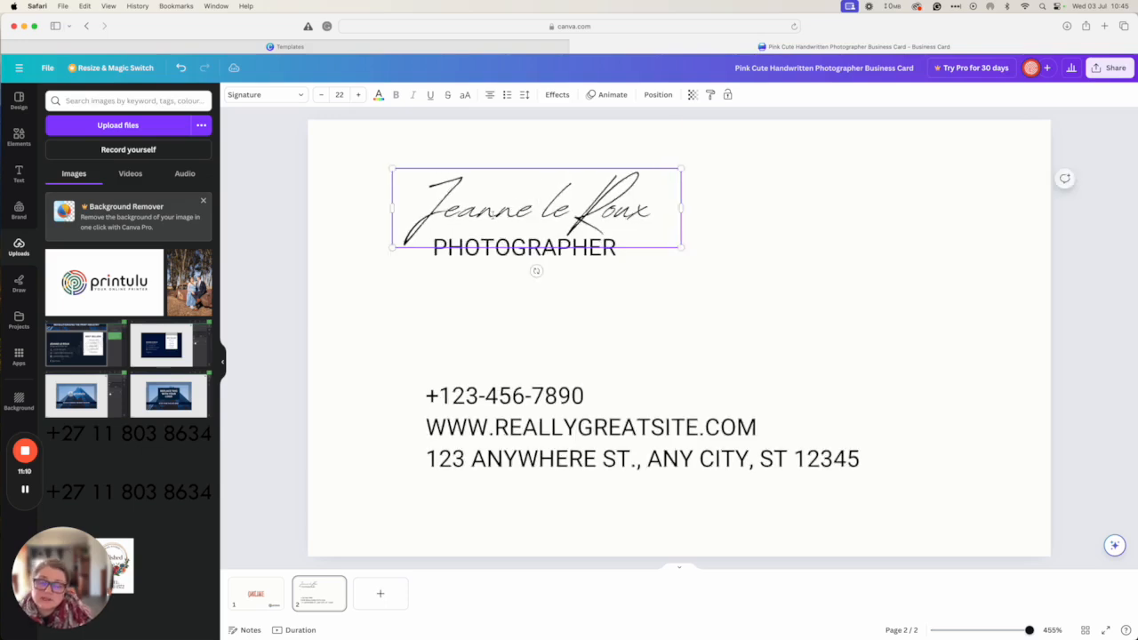
# Change the job title from PHOTOGRAPHER to DESIGNER and start editing the contact details
pyautogui.click(536, 267)
pyautogui.doubleClick(473, 249)
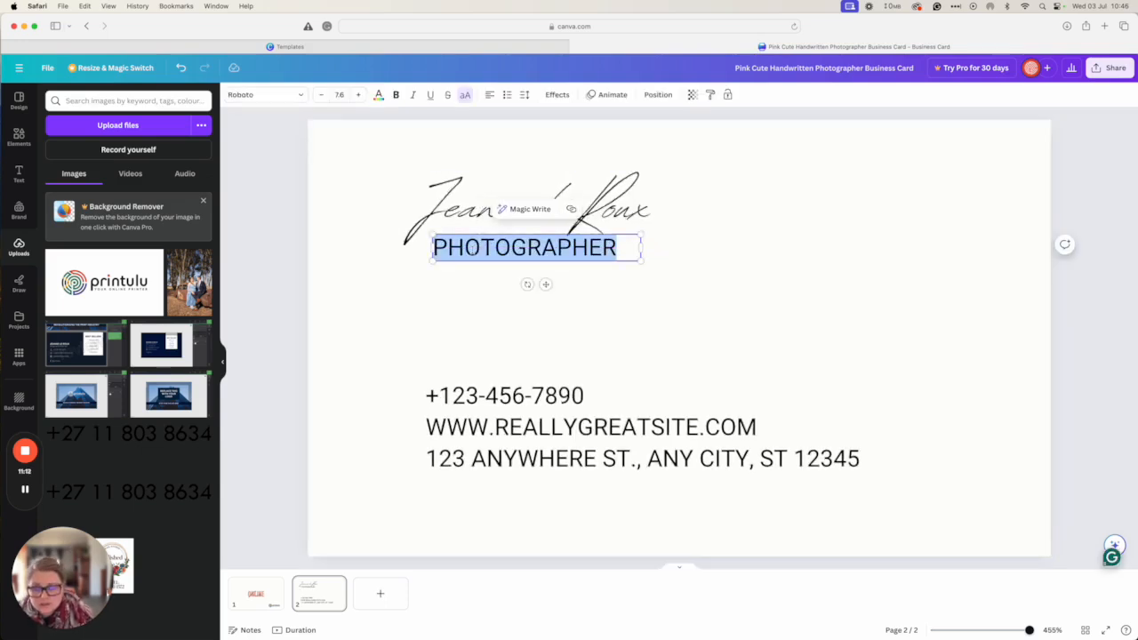
pyautogui.write('DESIGNER')
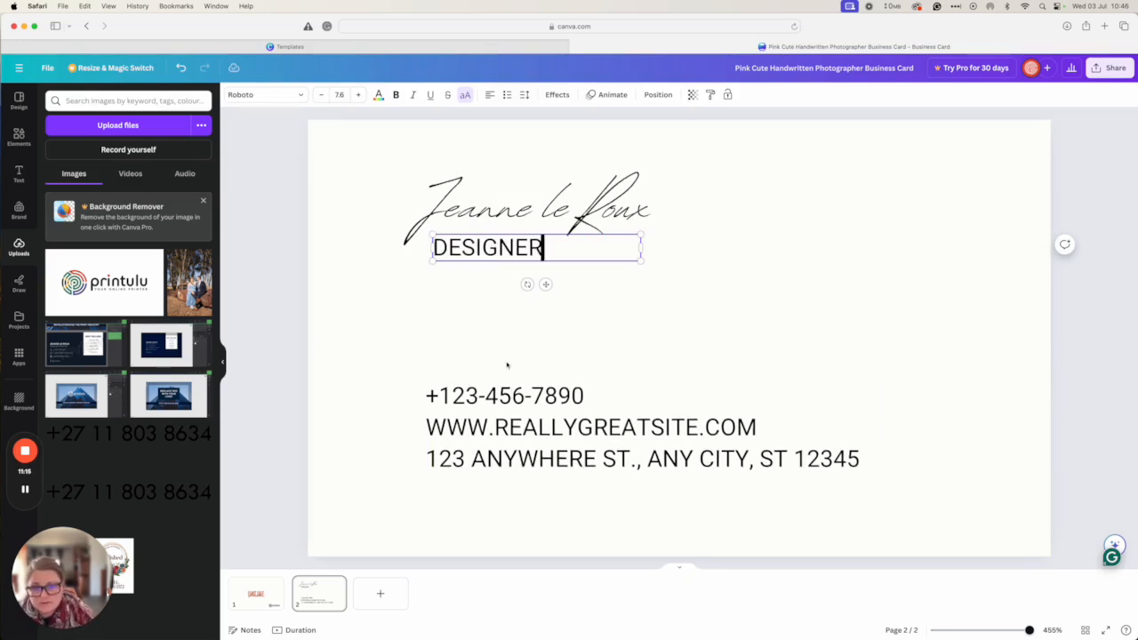
pyautogui.click(470, 413)
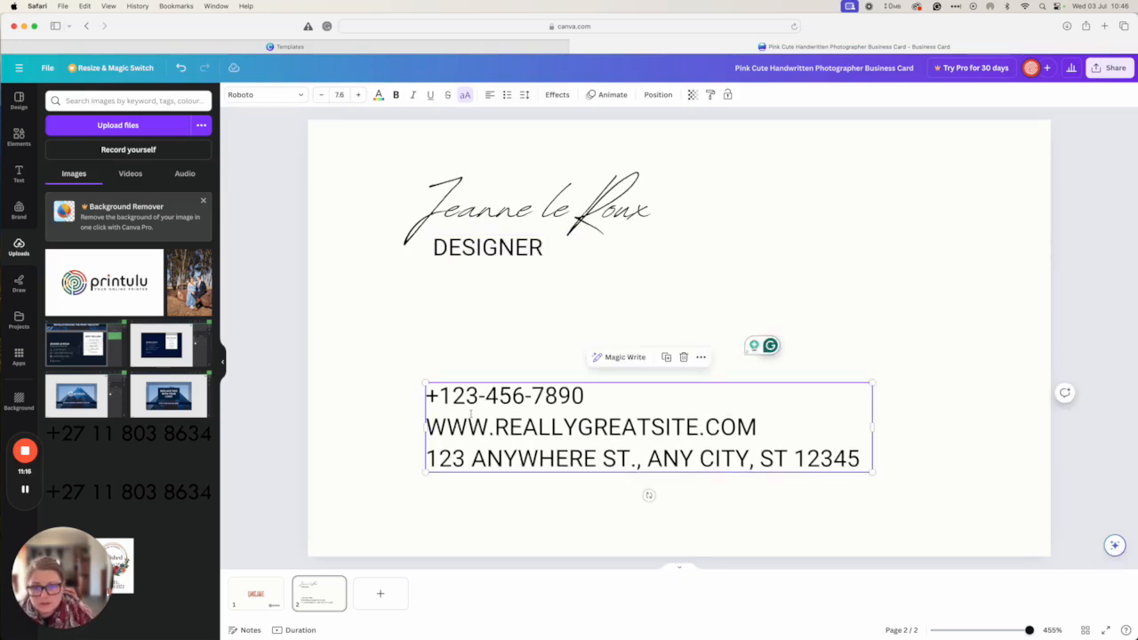
pyautogui.click(472, 415)
pyautogui.click(438, 395)
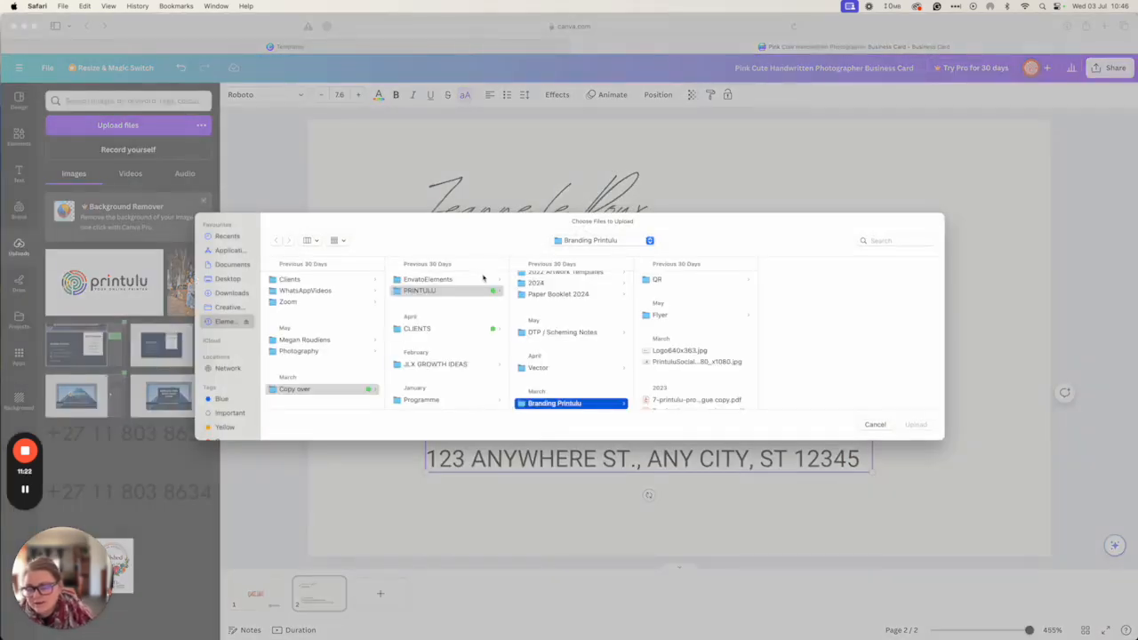
# Upload the envelope icon SocialMediaIcon-05.png from Downloads > DesignBusinesscard
pyautogui.scroll(-3, 684, 330)
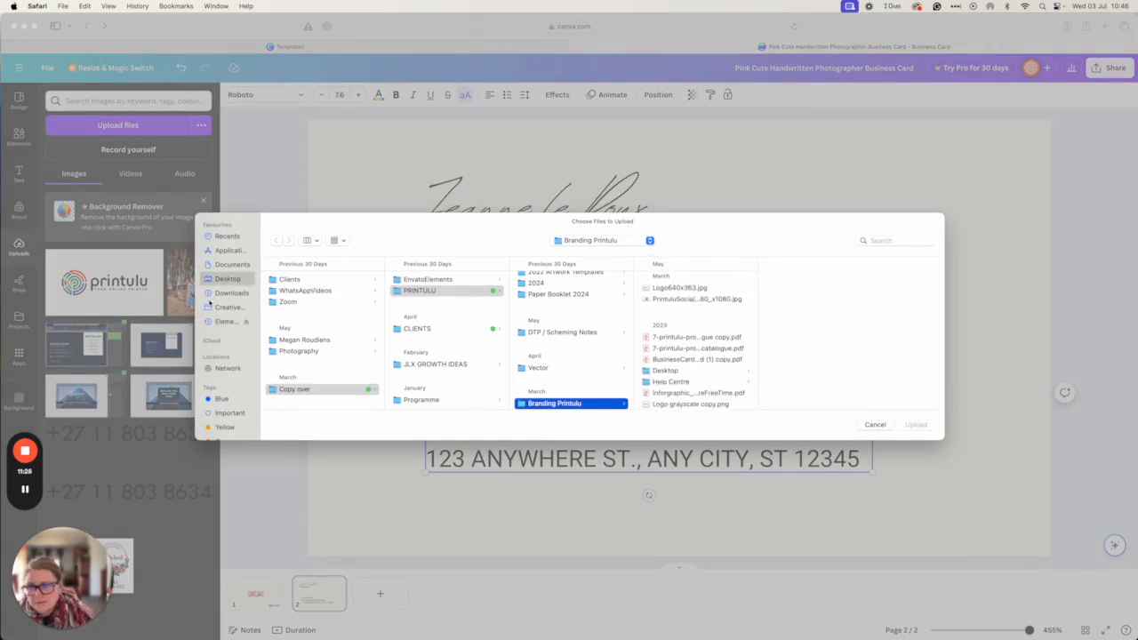
pyautogui.click(230, 293)
pyautogui.scroll(-10, 327, 314)
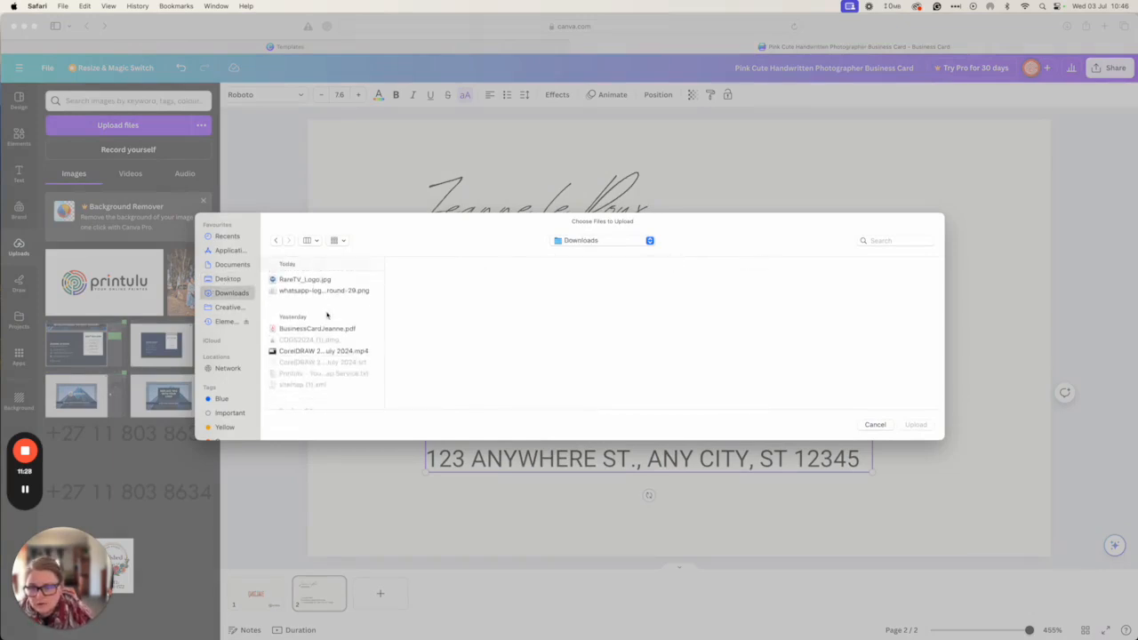
pyautogui.scroll(-10, 327, 314)
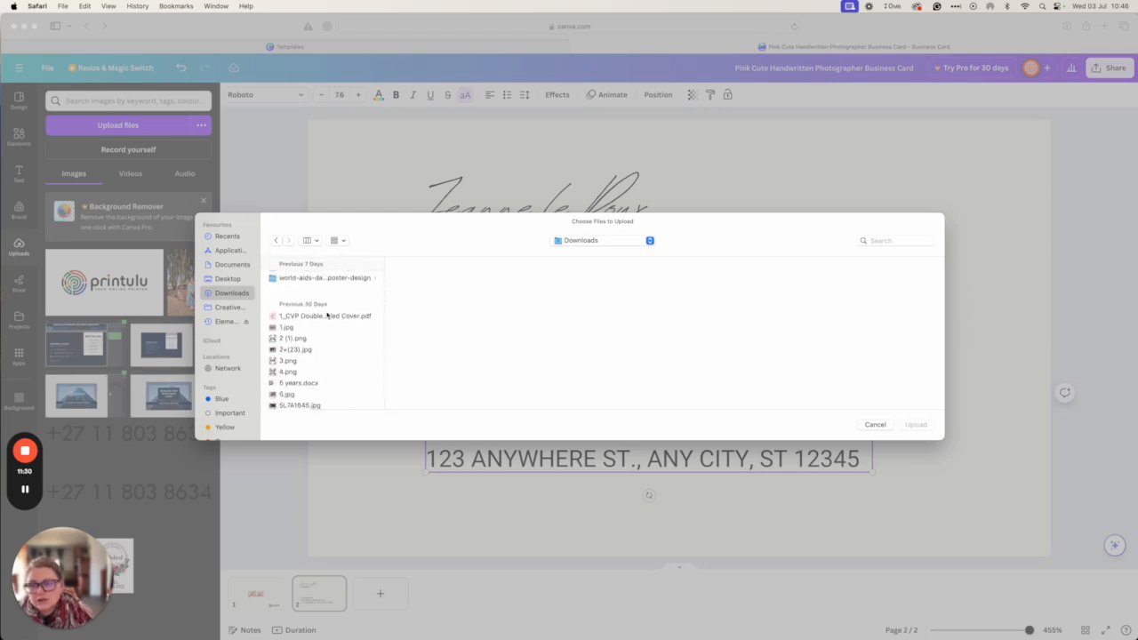
pyautogui.scroll(-10, 327, 314)
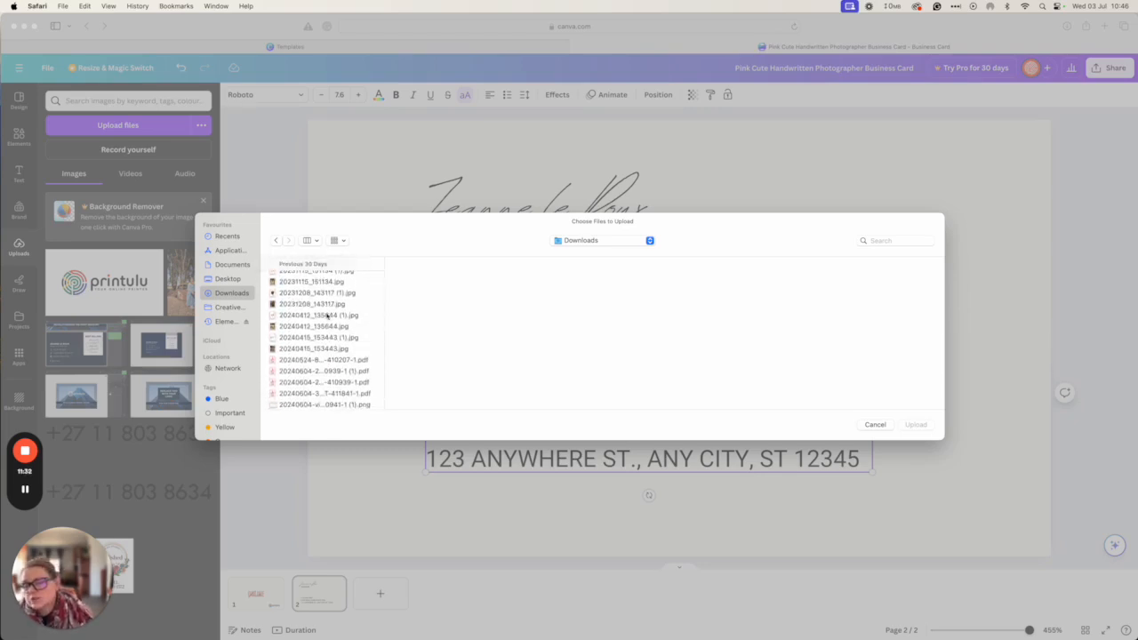
pyautogui.scroll(-15, 327, 314)
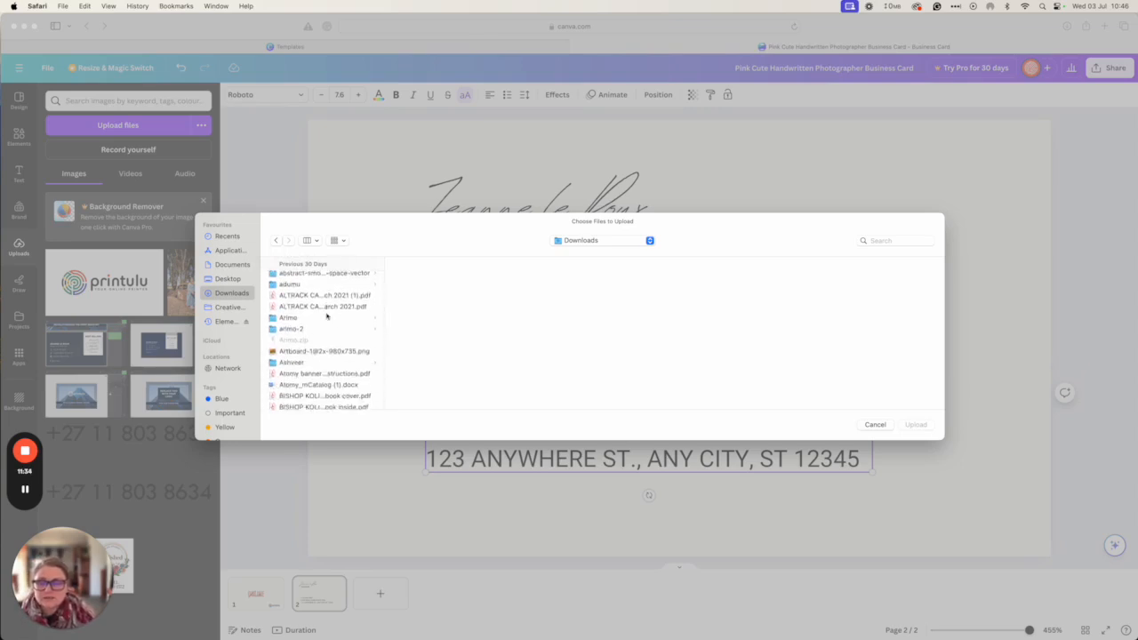
pyautogui.scroll(4, 327, 315)
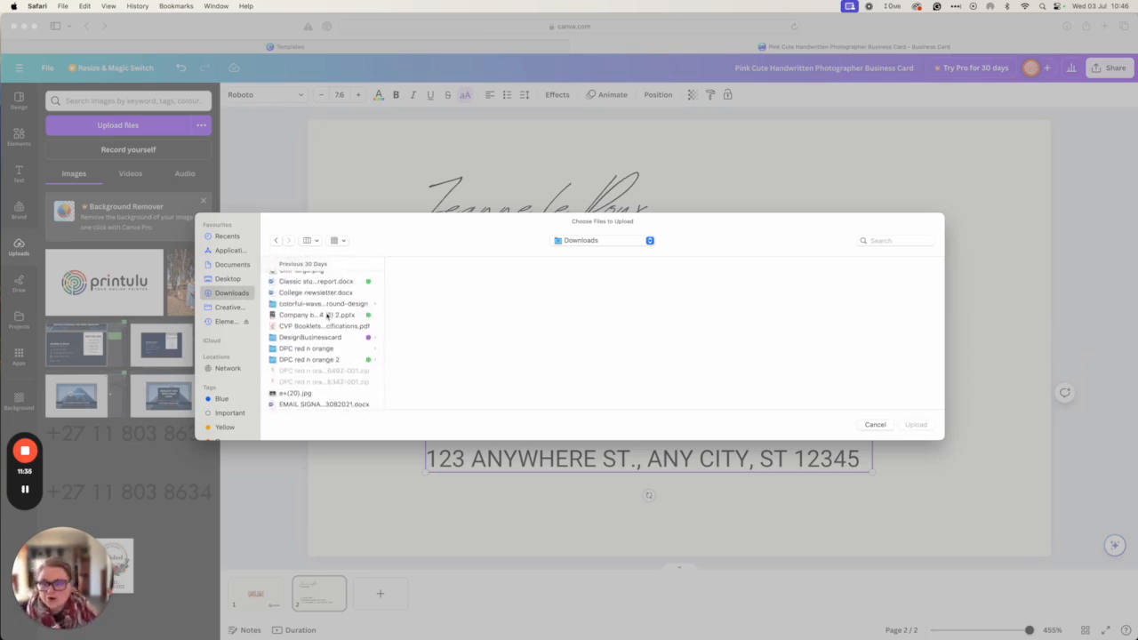
pyautogui.click(320, 341)
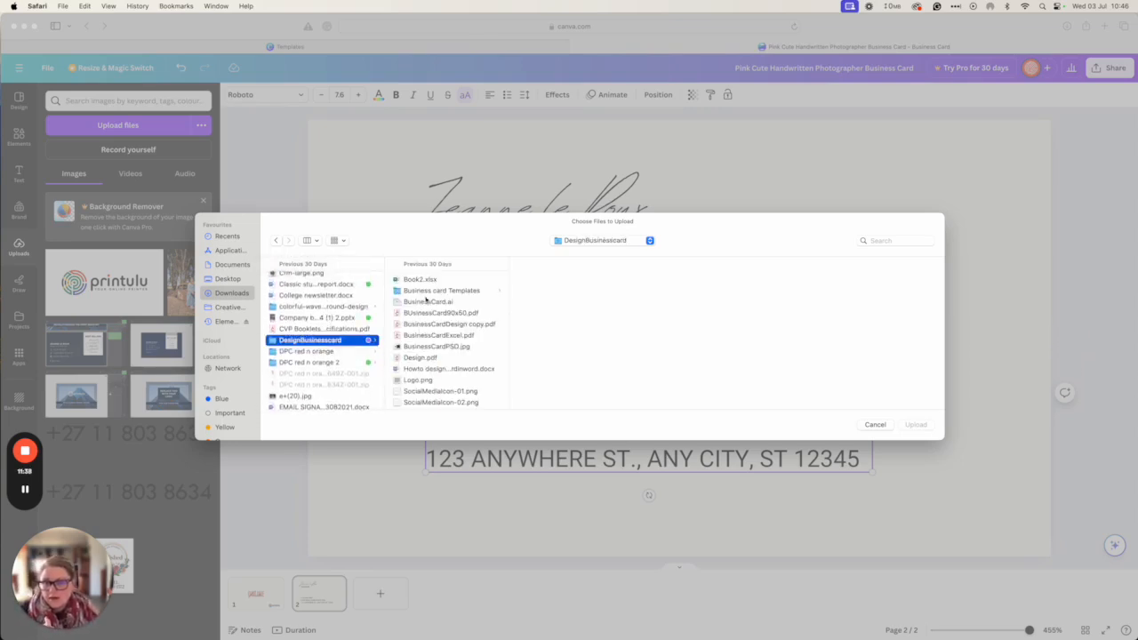
pyautogui.click(426, 291)
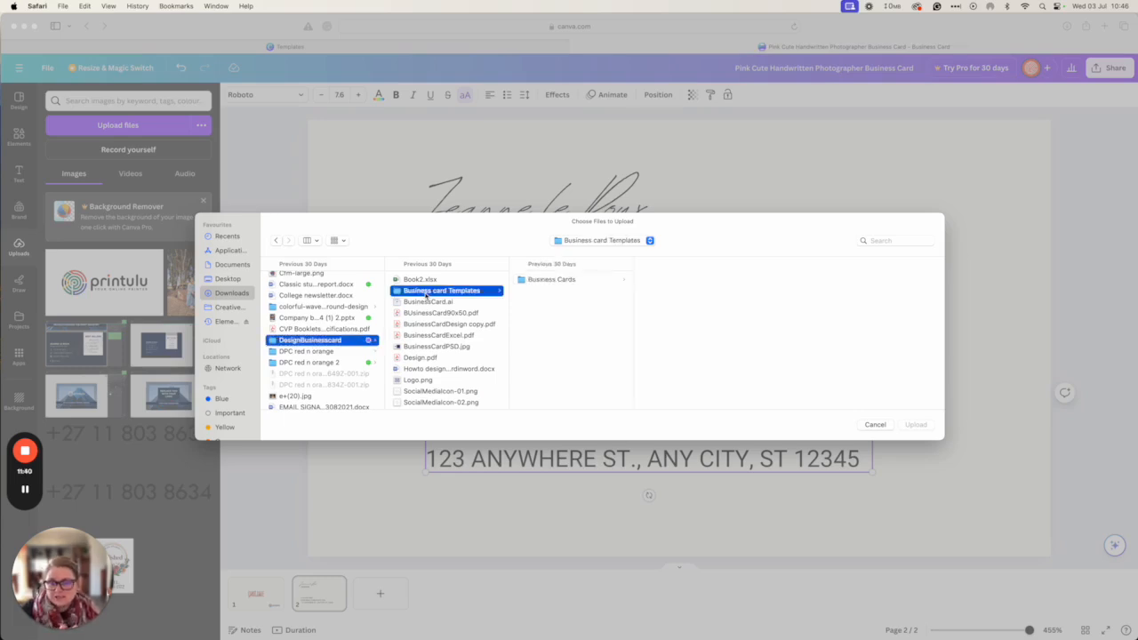
pyautogui.scroll(-5, 426, 320)
pyautogui.click(418, 351)
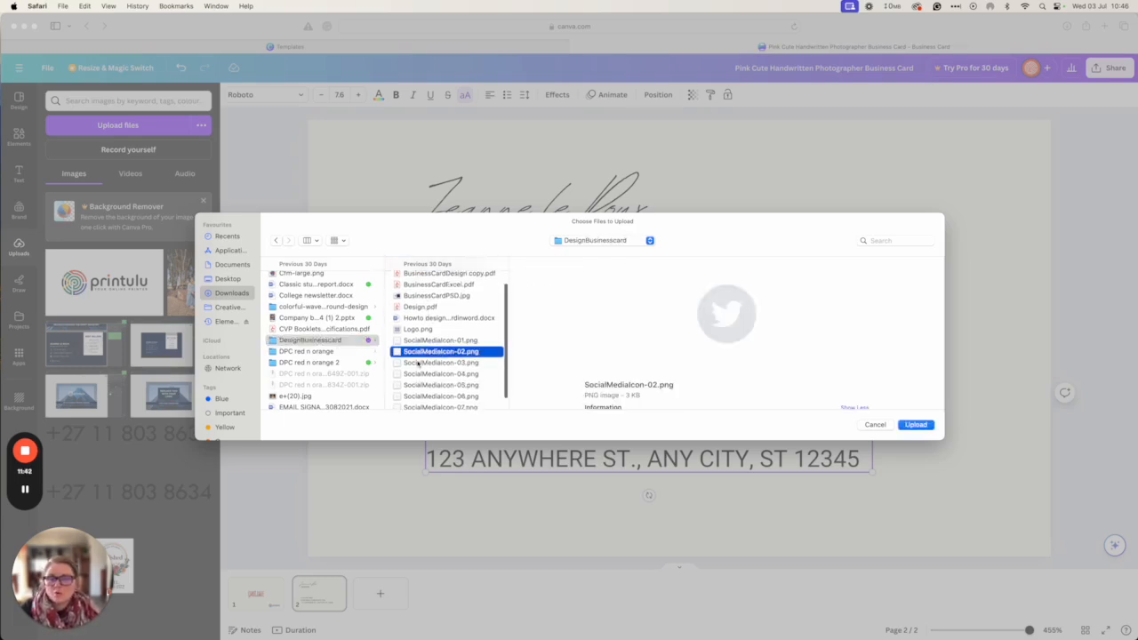
pyautogui.click(424, 386)
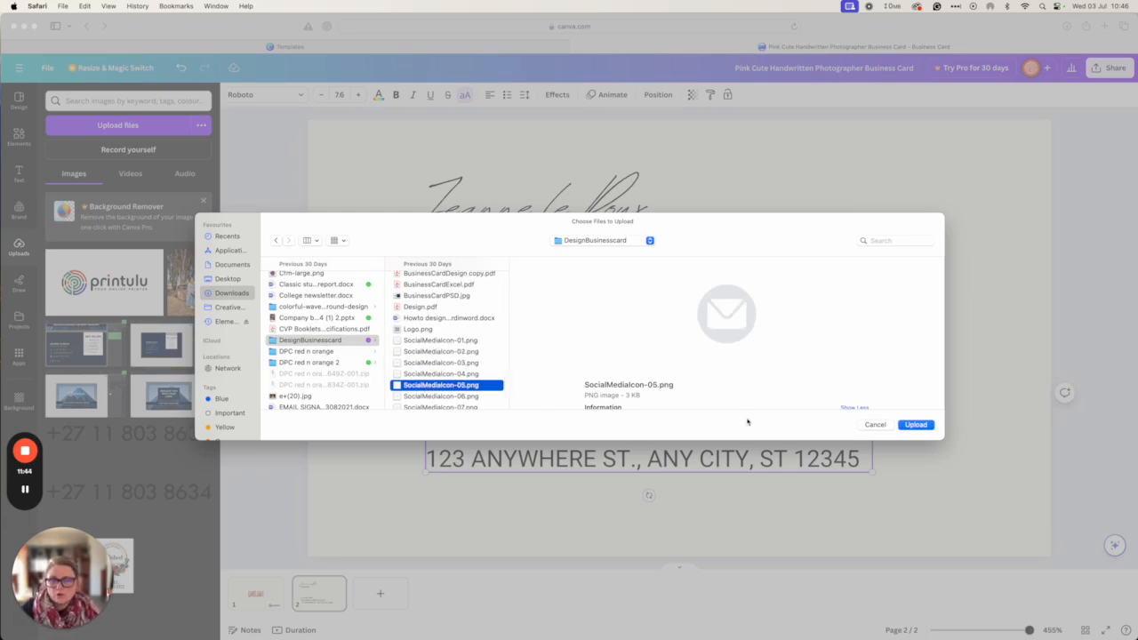
pyautogui.click(916, 425)
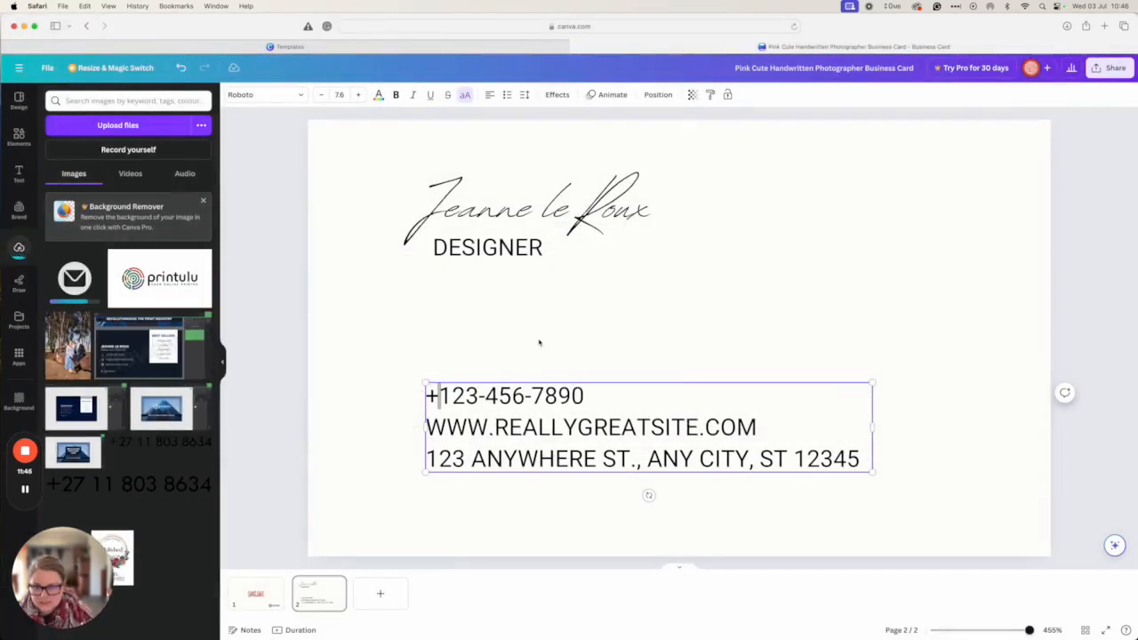
pyautogui.click(502, 351)
pyautogui.click(75, 279)
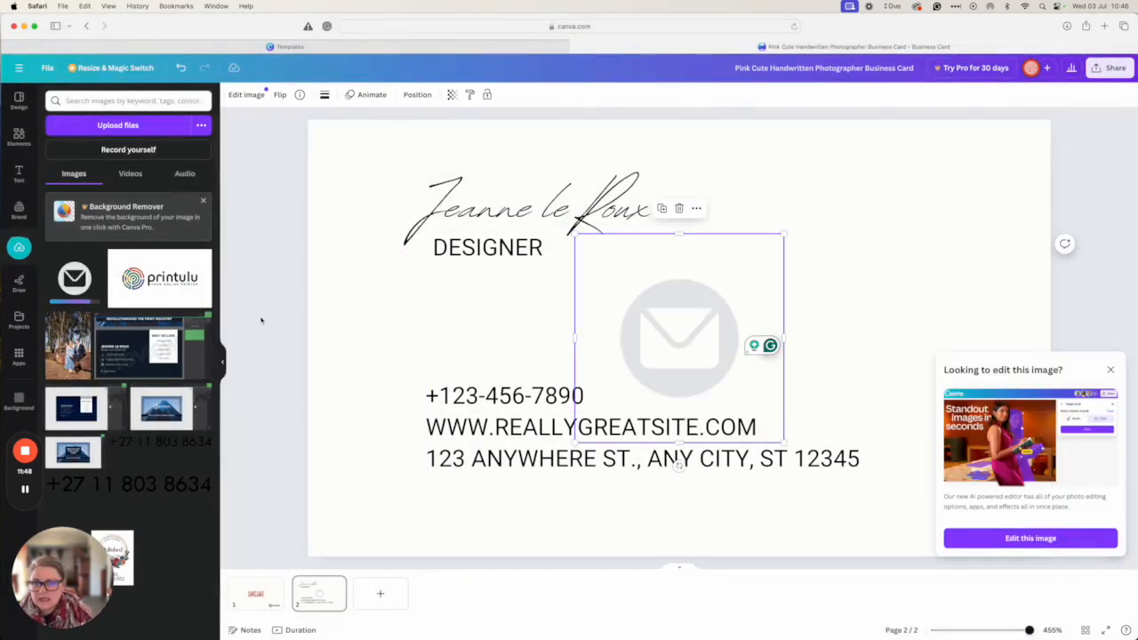
pyautogui.moveTo(784, 234); pyautogui.dragTo(407, 401)
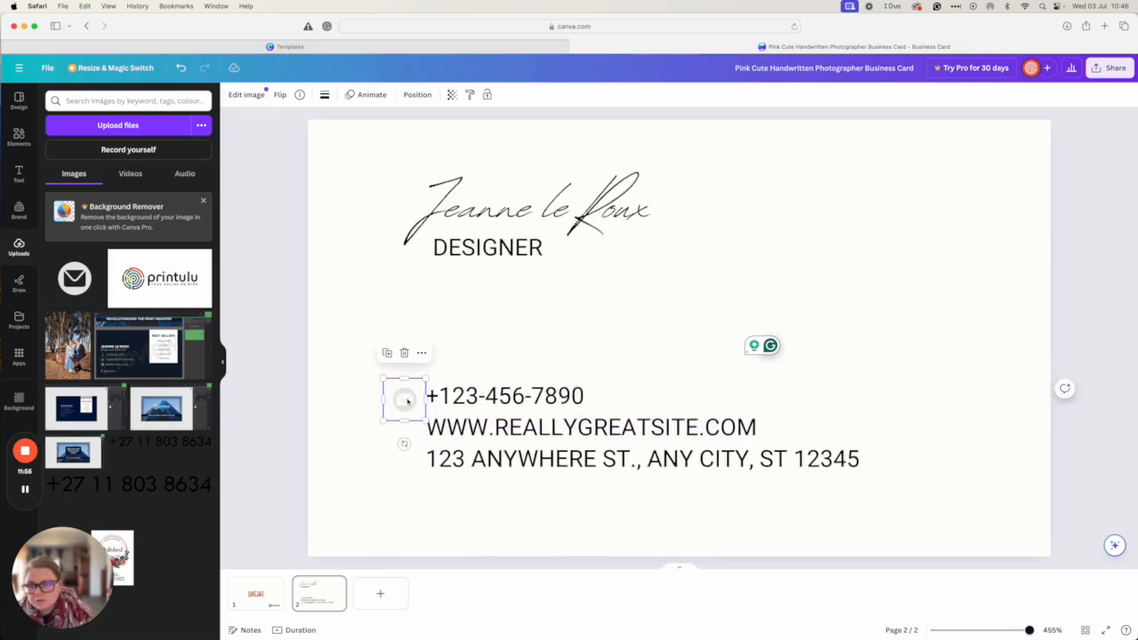
pyautogui.press('Delete')
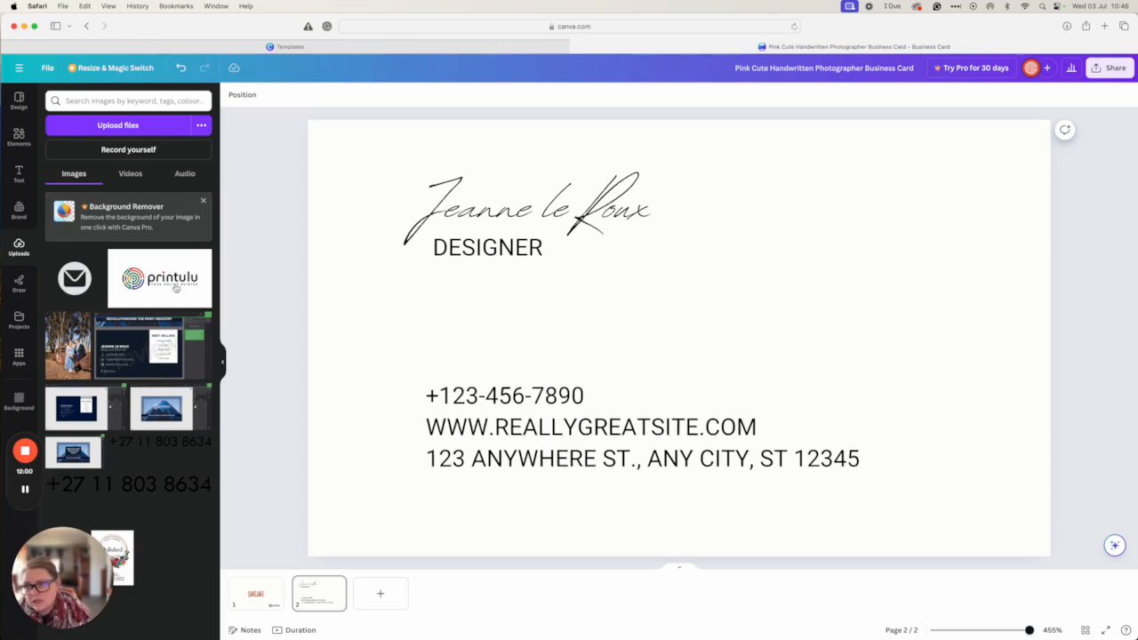
# Search Elements for 'social media' and filter the results to graphics, then shapes
pyautogui.click(19, 135)
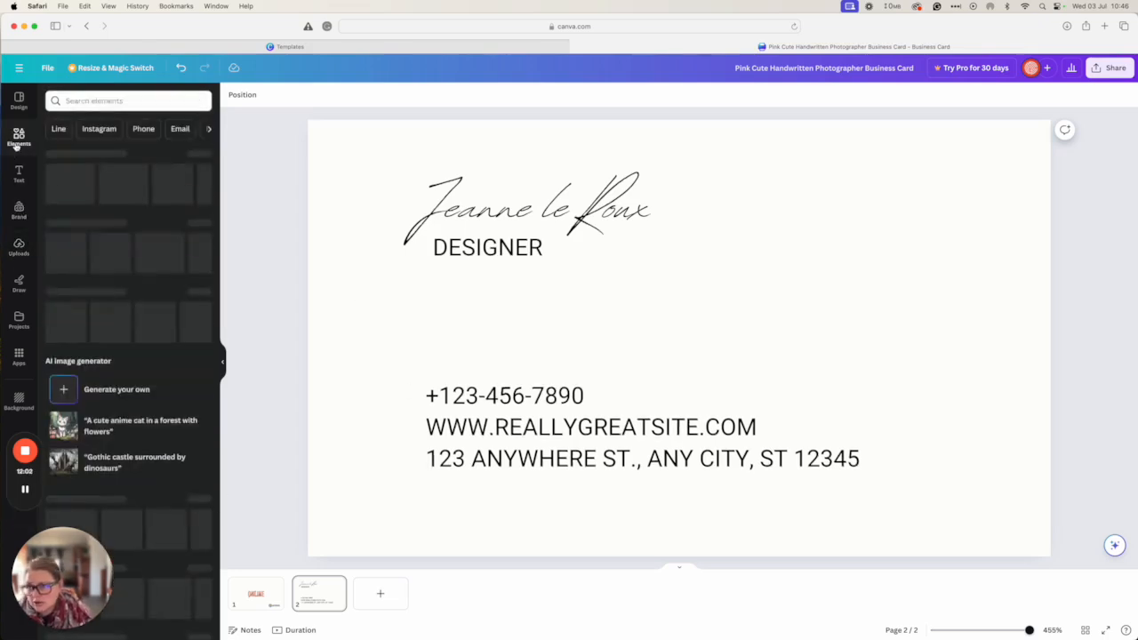
pyautogui.click(89, 101)
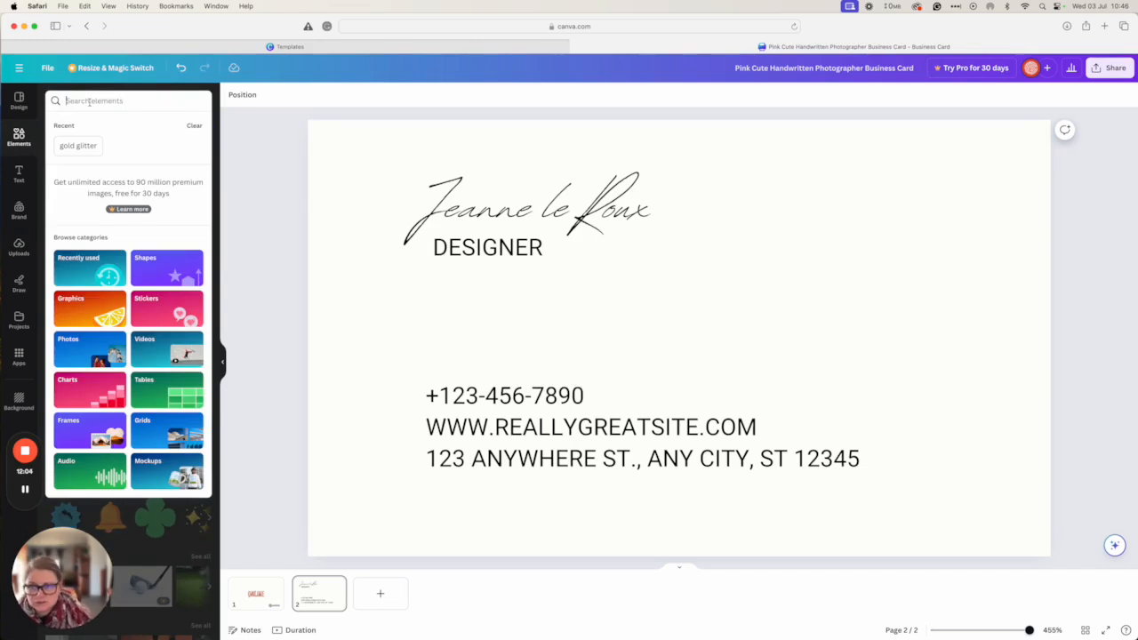
pyautogui.write('social')
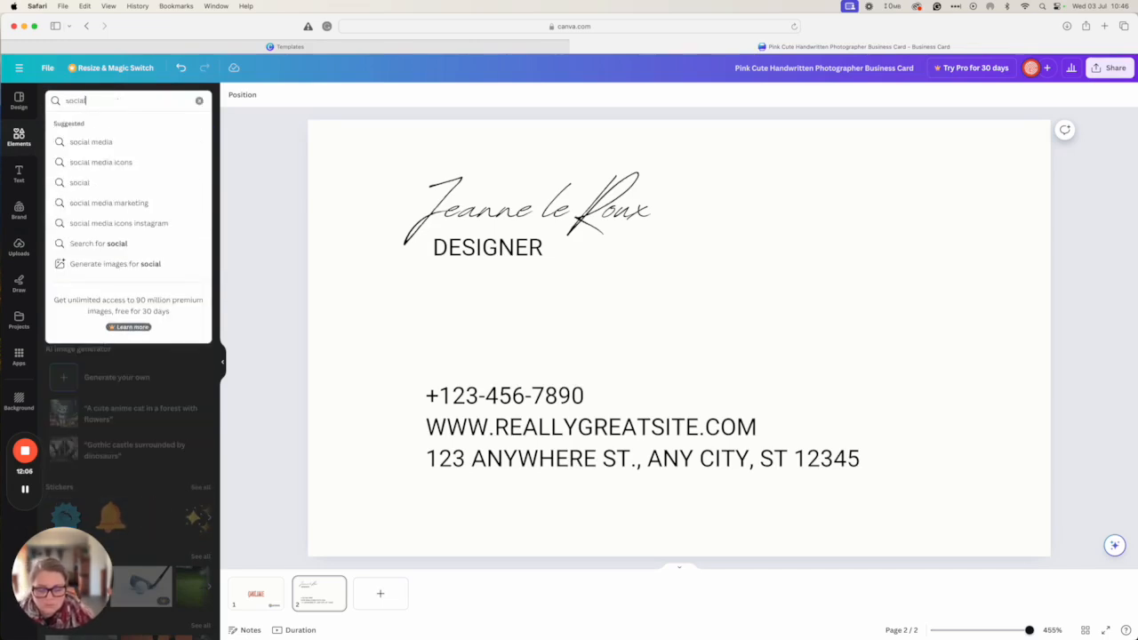
pyautogui.write(' media')
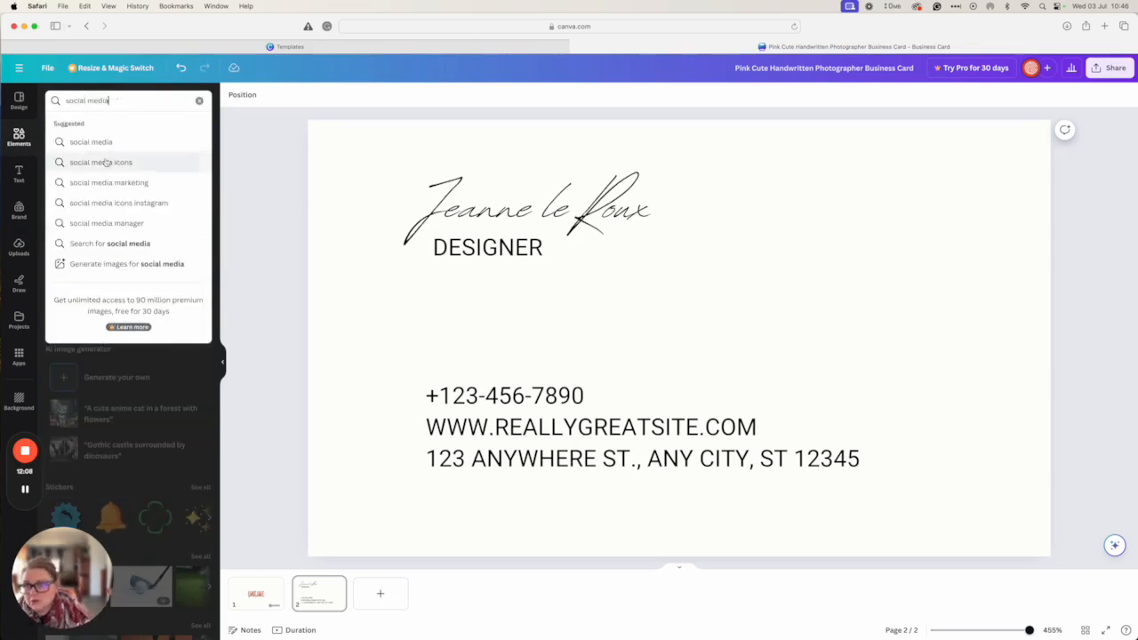
pyautogui.click(102, 162)
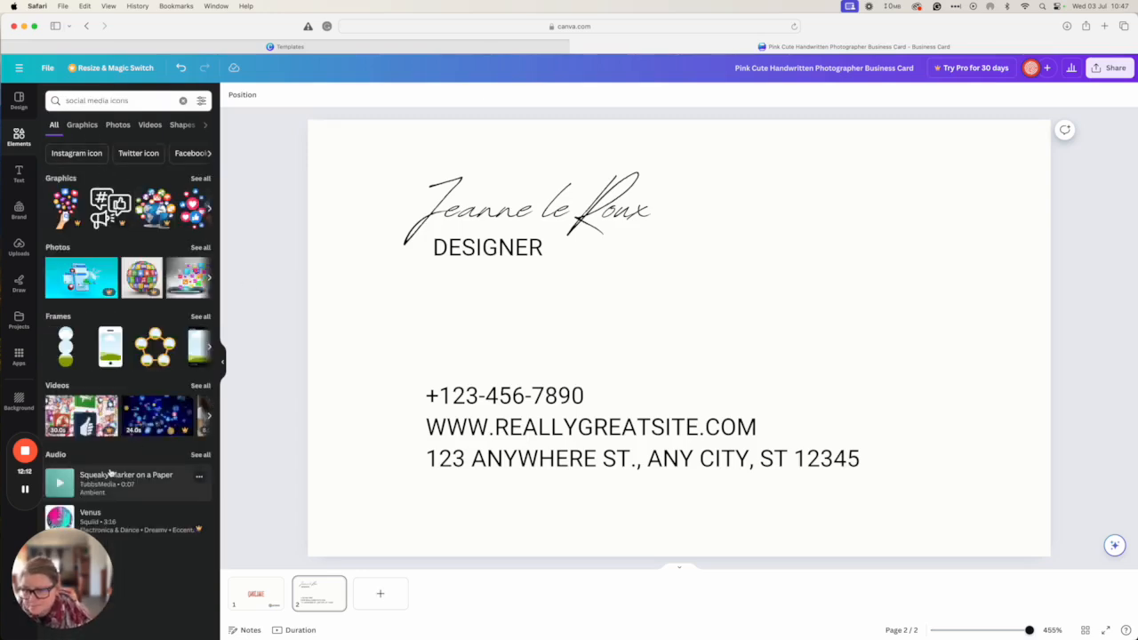
pyautogui.click(93, 130)
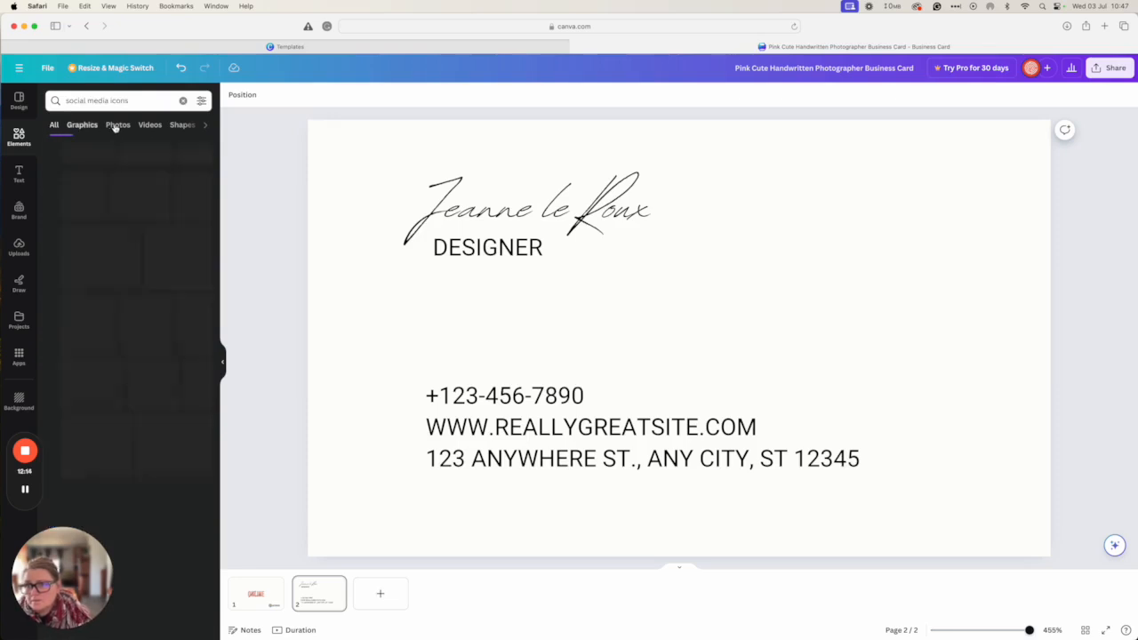
pyautogui.scroll(-2, 207, 390)
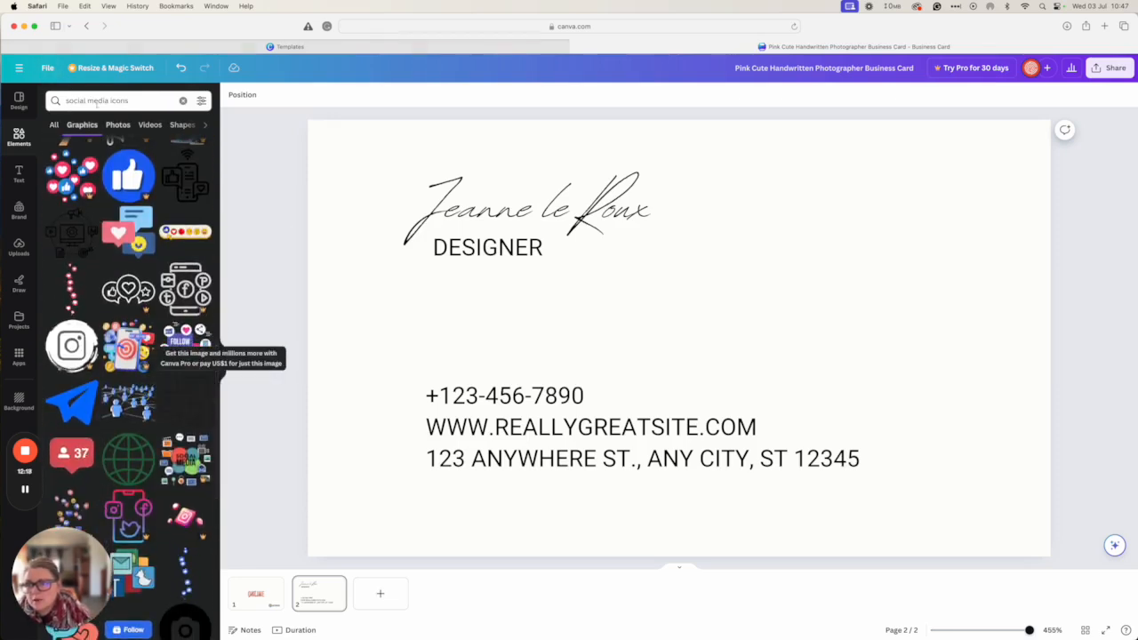
pyautogui.click(181, 126)
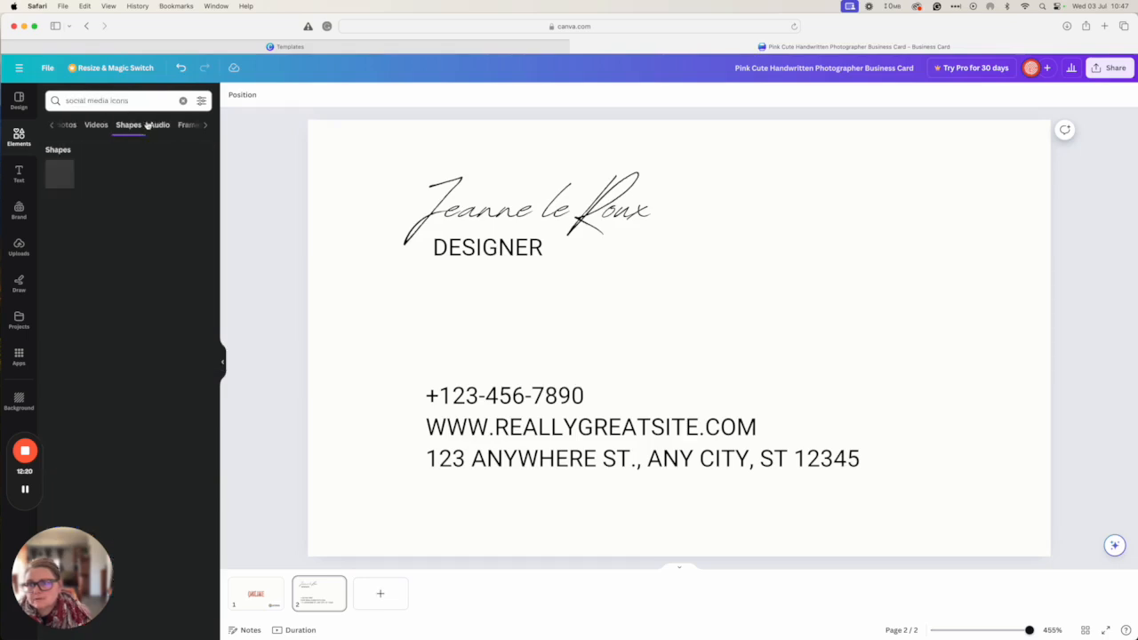
# Search 'facebook', then 'Facebook logo', and insert the white Facebook f graphic
pyautogui.click(73, 100)
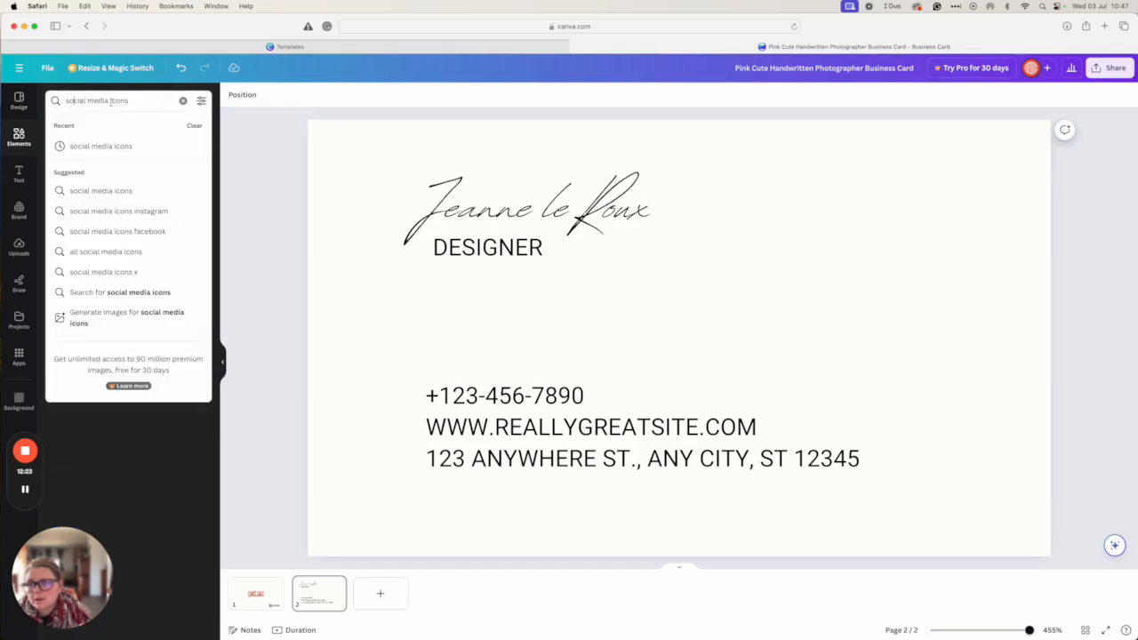
pyautogui.moveTo(108, 103); pyautogui.dragTo(55, 103)
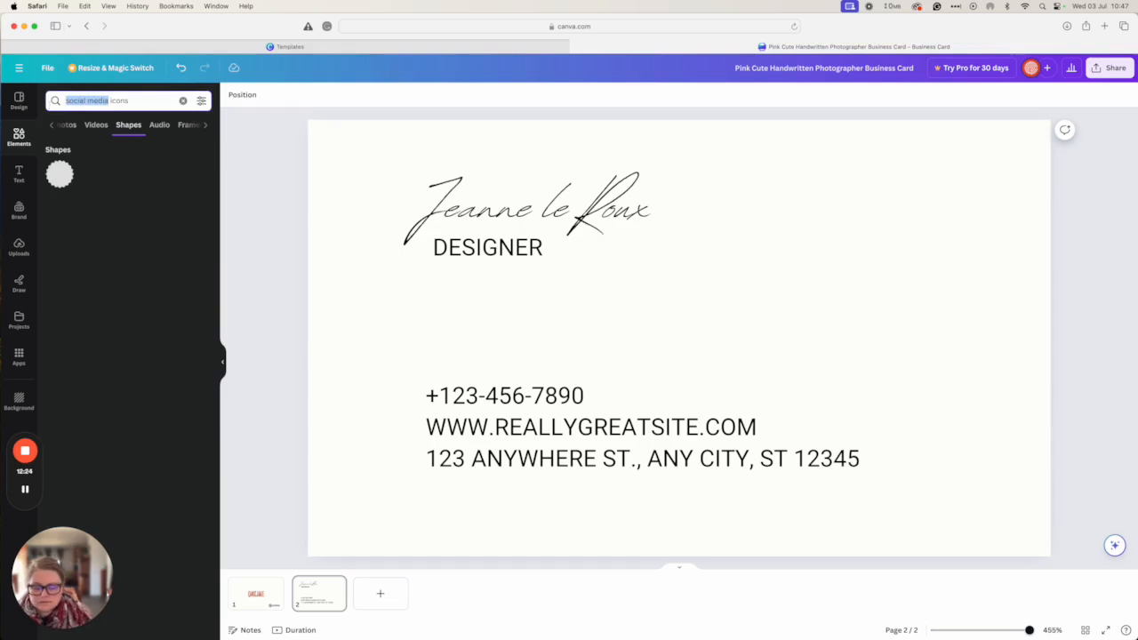
pyautogui.write('facebook')
pyautogui.press('Return')
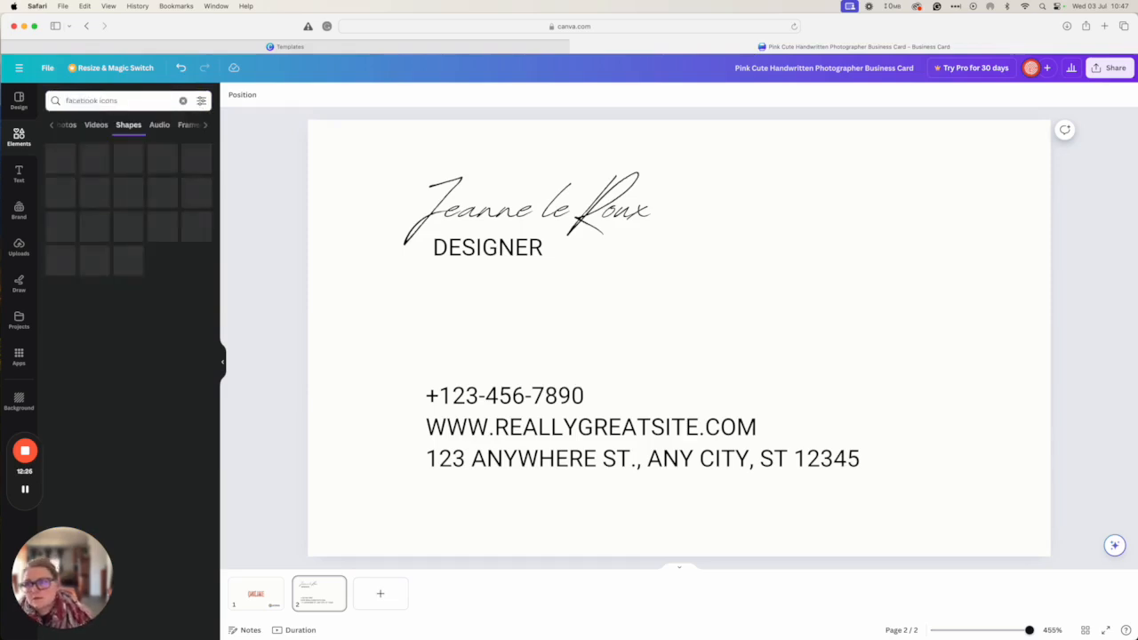
pyautogui.click(51, 125)
pyautogui.click(53, 125)
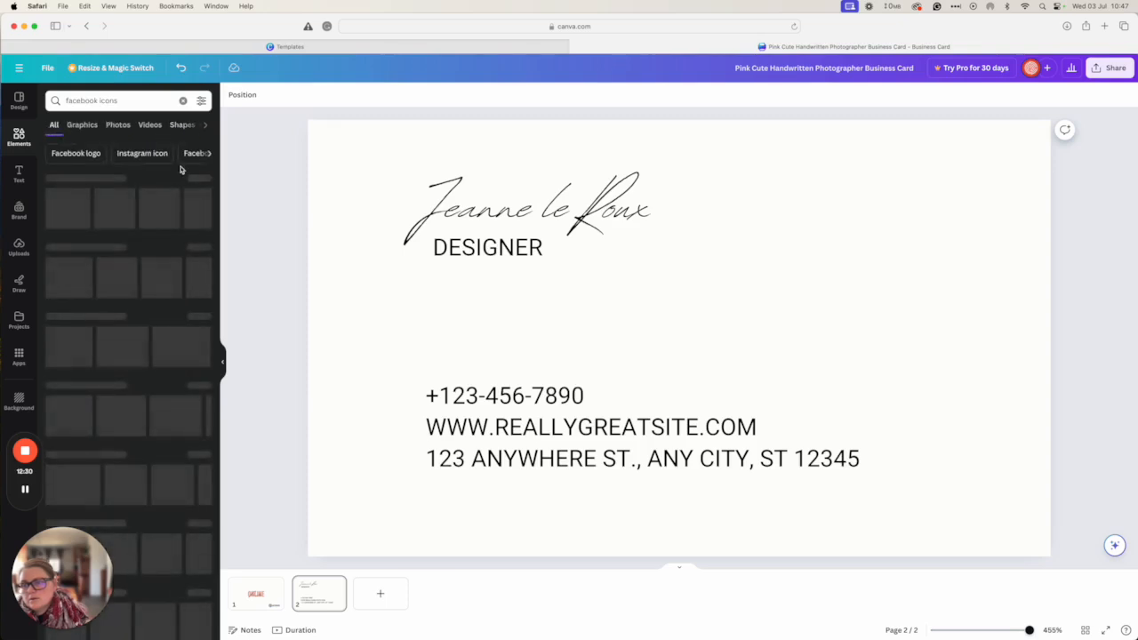
pyautogui.click(80, 155)
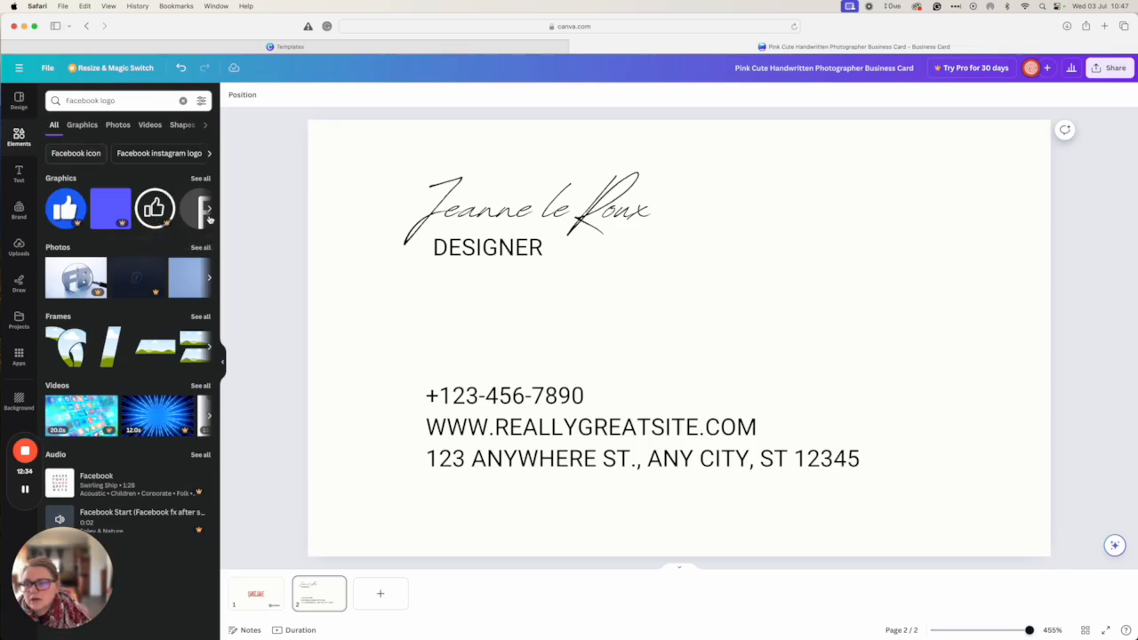
pyautogui.click(209, 209)
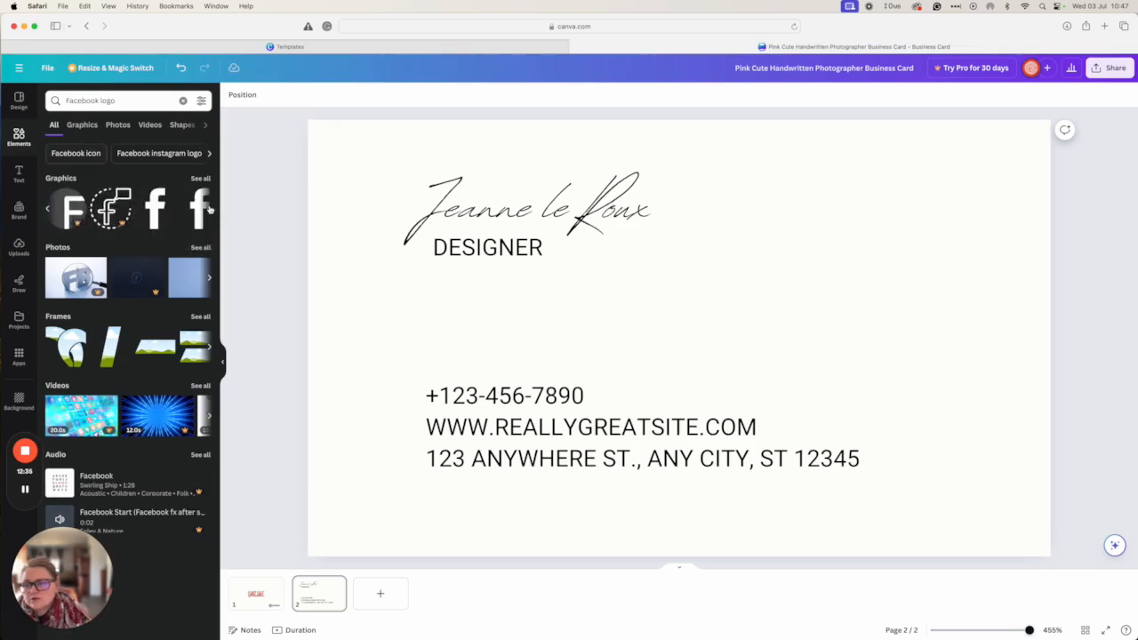
pyautogui.click(153, 222)
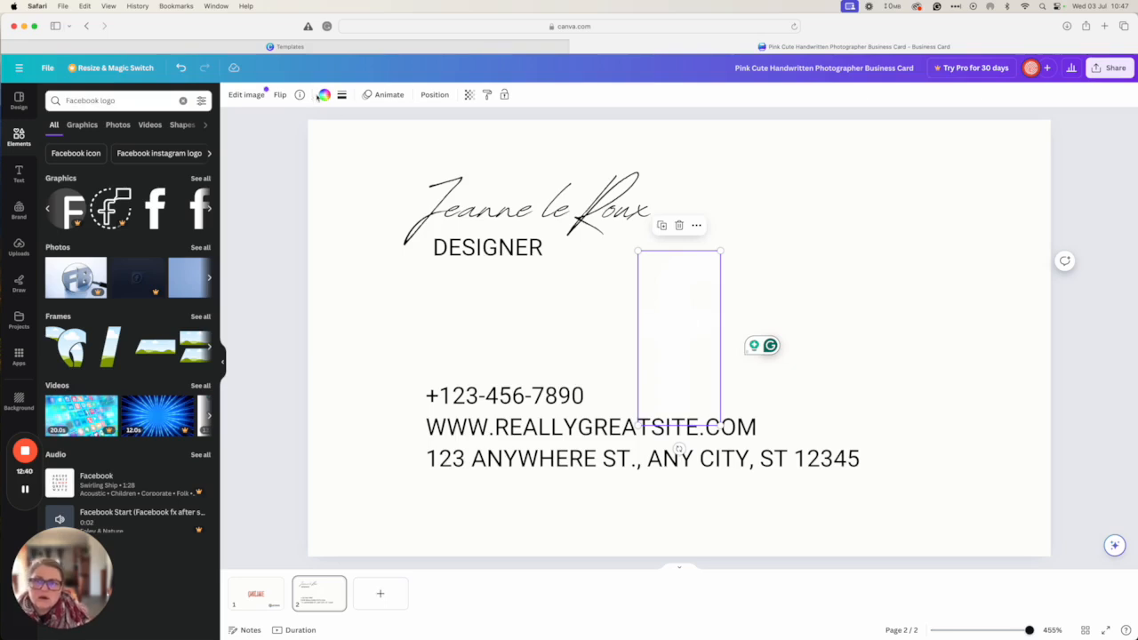
# Look through the f logo's crop, effects and adjustment options
pyautogui.doubleClick(648, 335)
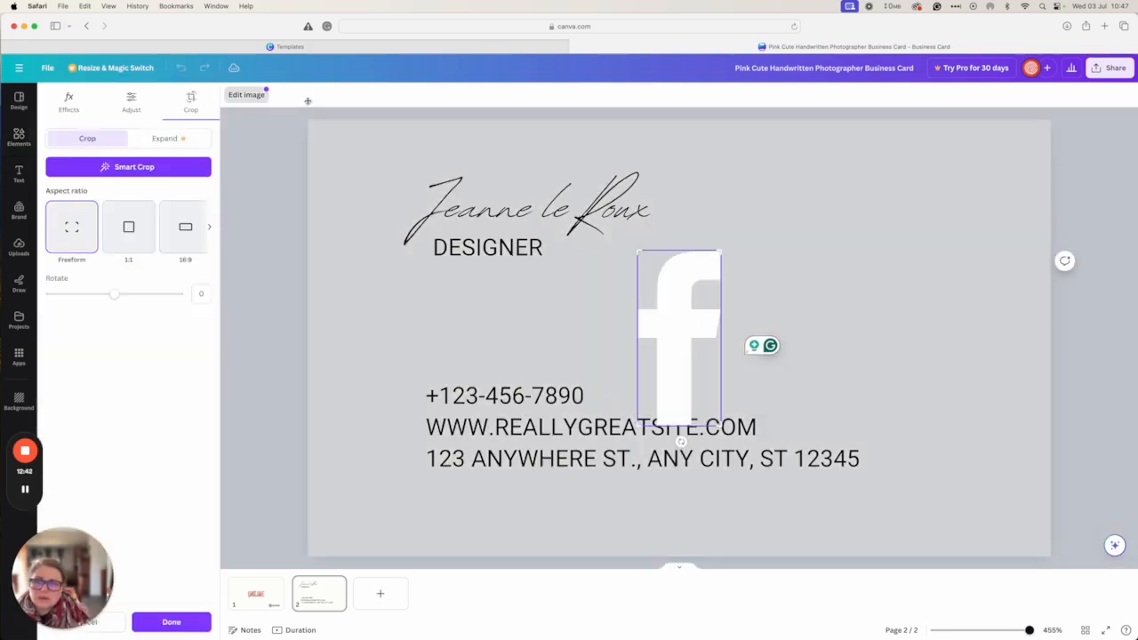
pyautogui.press('Escape')
pyautogui.doubleClick(679, 335)
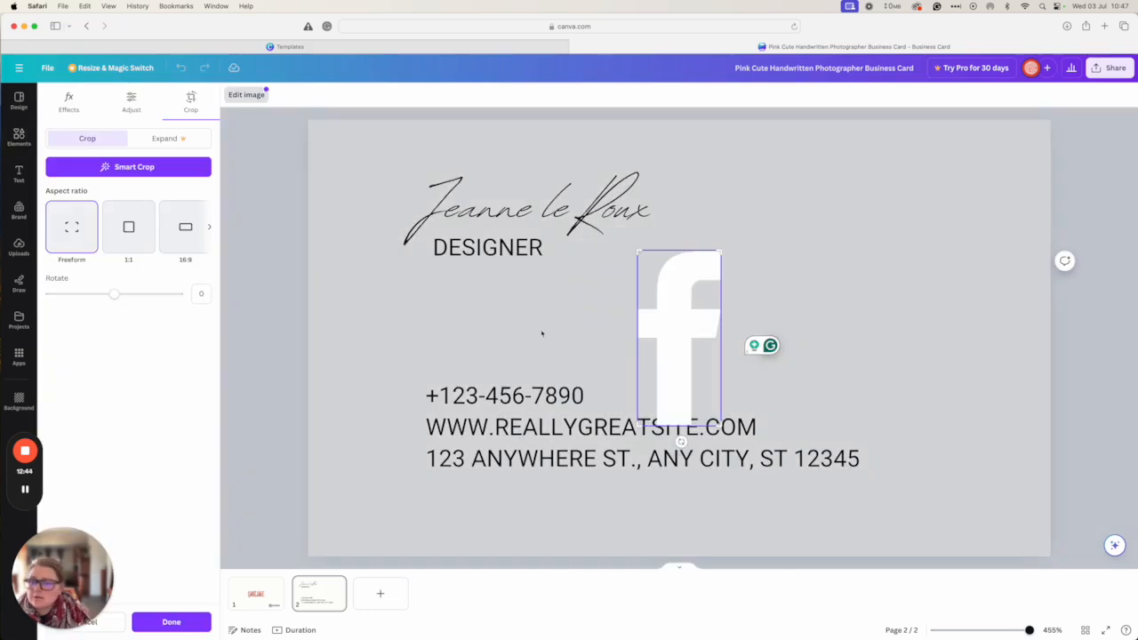
pyautogui.click(69, 102)
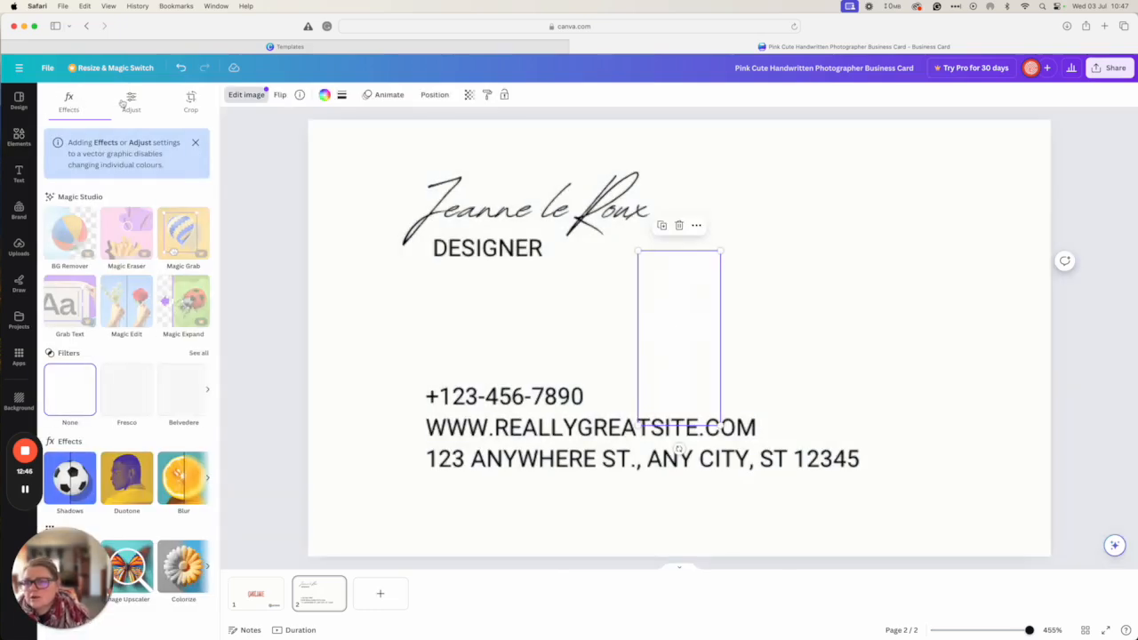
pyautogui.click(126, 105)
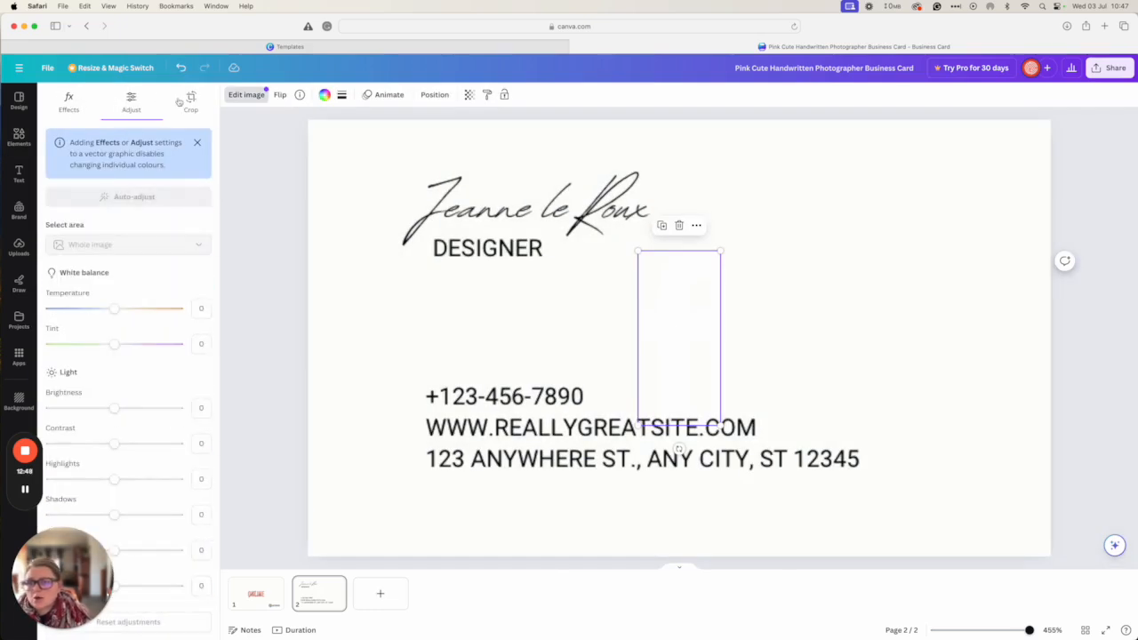
pyautogui.scroll(-5, 125, 390)
pyautogui.scroll(5, 125, 391)
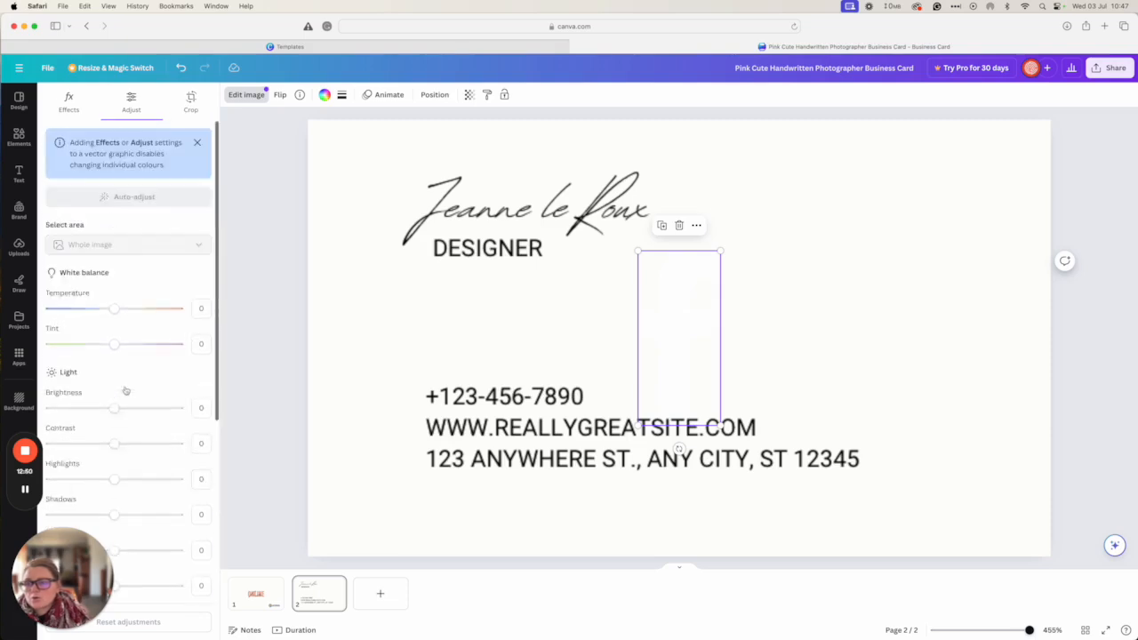
# Colour the f logo red, shrink it, then delete it
pyautogui.click(324, 94)
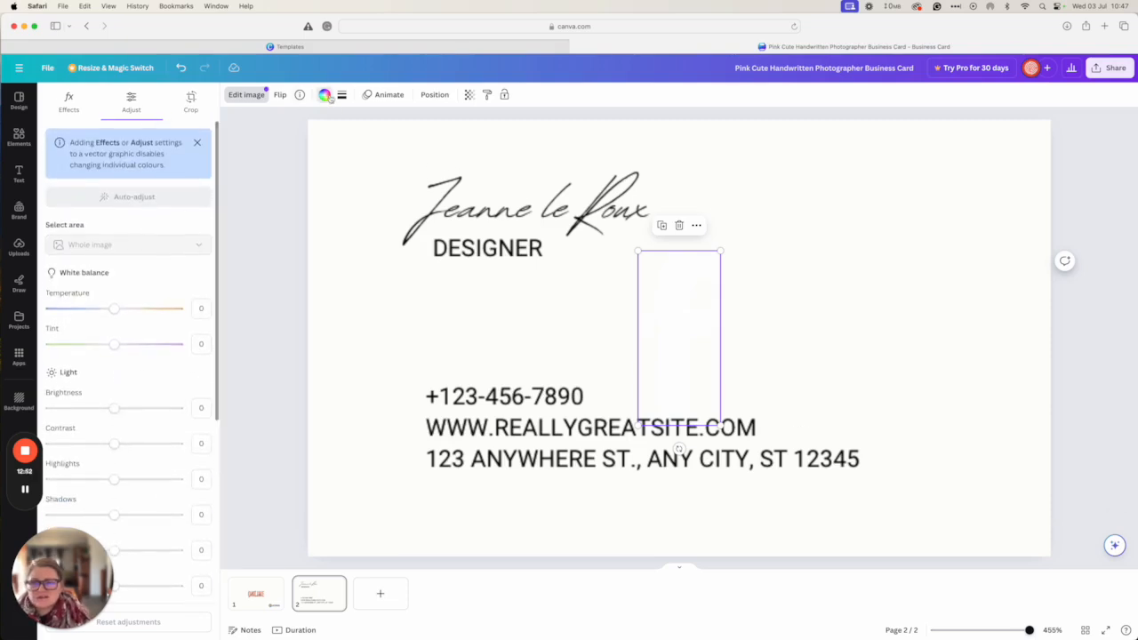
pyautogui.click(114, 159)
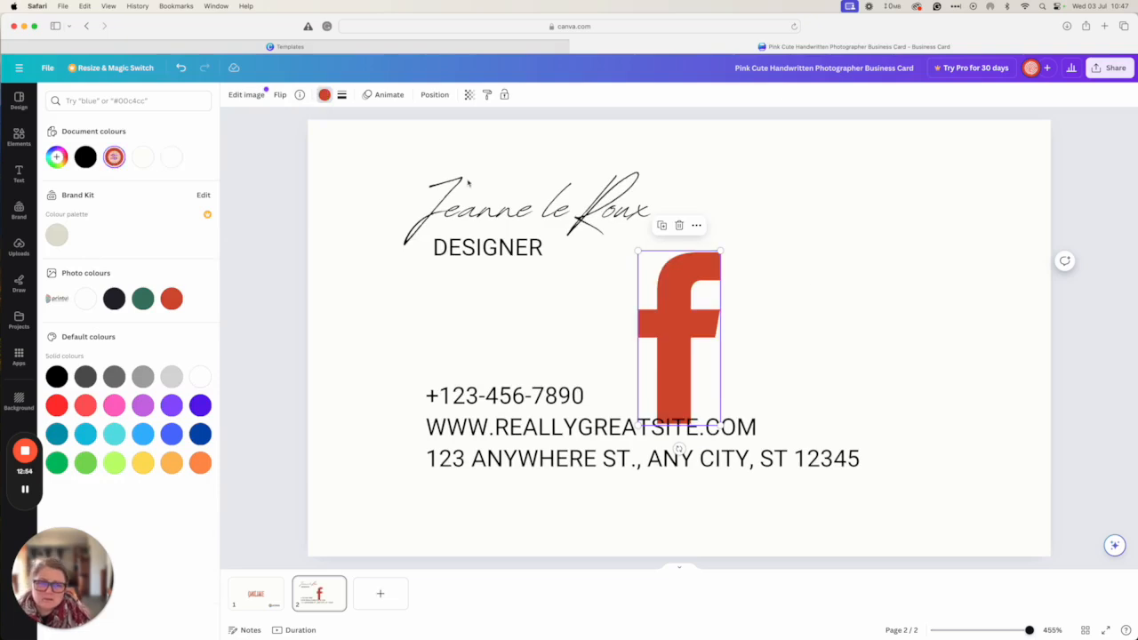
pyautogui.moveTo(720, 253); pyautogui.dragTo(410, 486)
pyautogui.press('Delete')
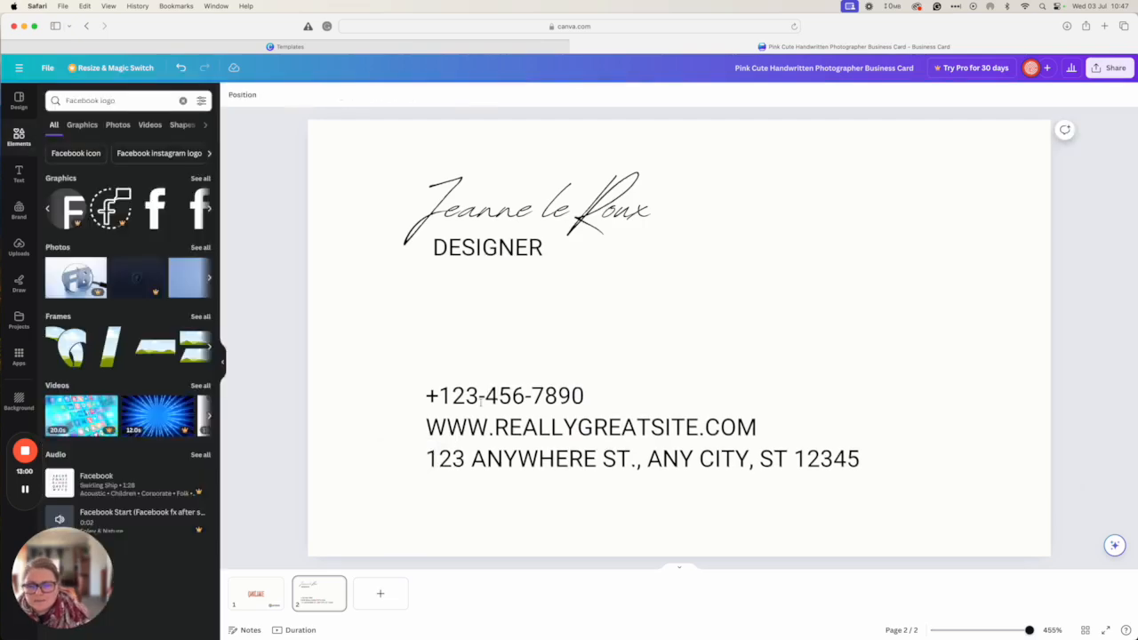
# Restore the deleted red Facebook icon and replace the placeholder phone number with the company's number
pyautogui.tripleClick(481, 402)
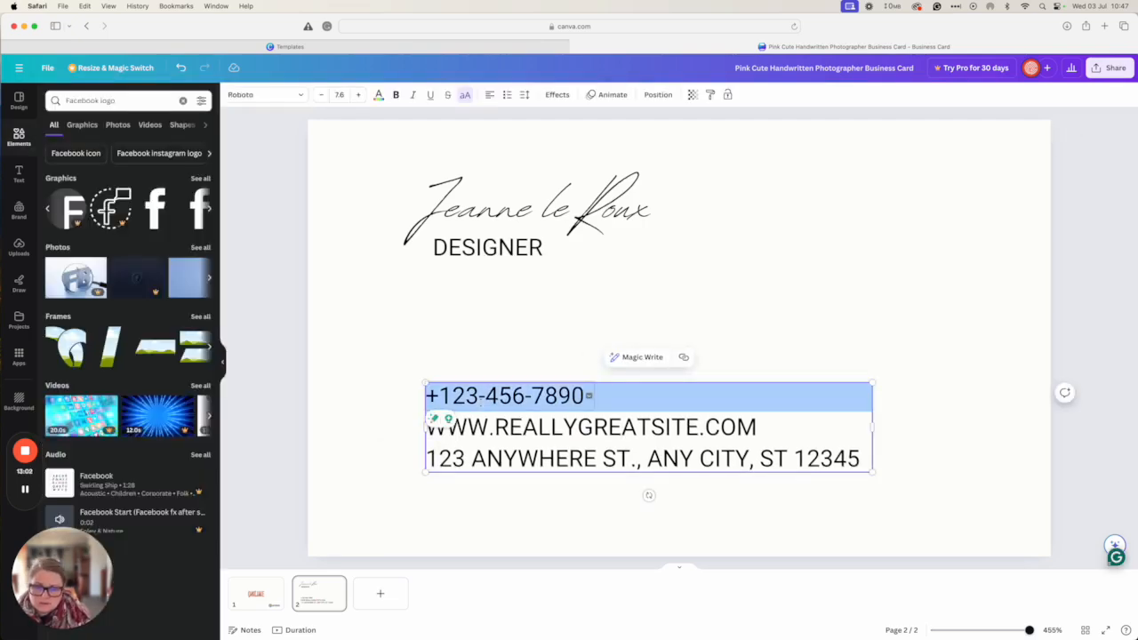
pyautogui.press('cmd+z')
pyautogui.click(466, 396)
pyautogui.moveTo(584, 396); pyautogui.dragTo(439, 397)
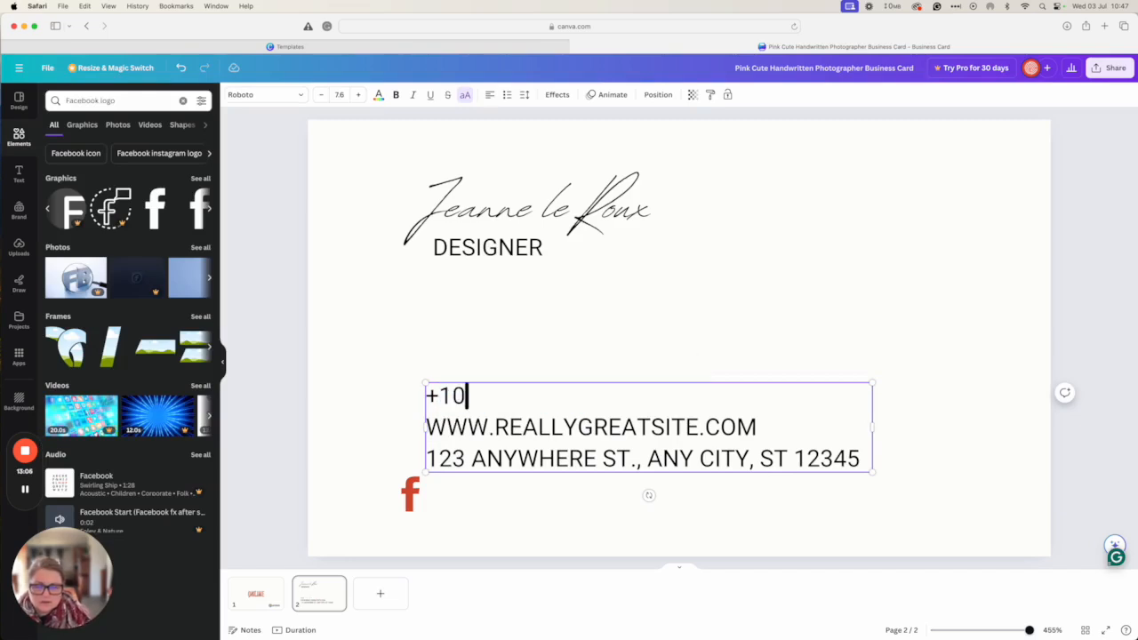
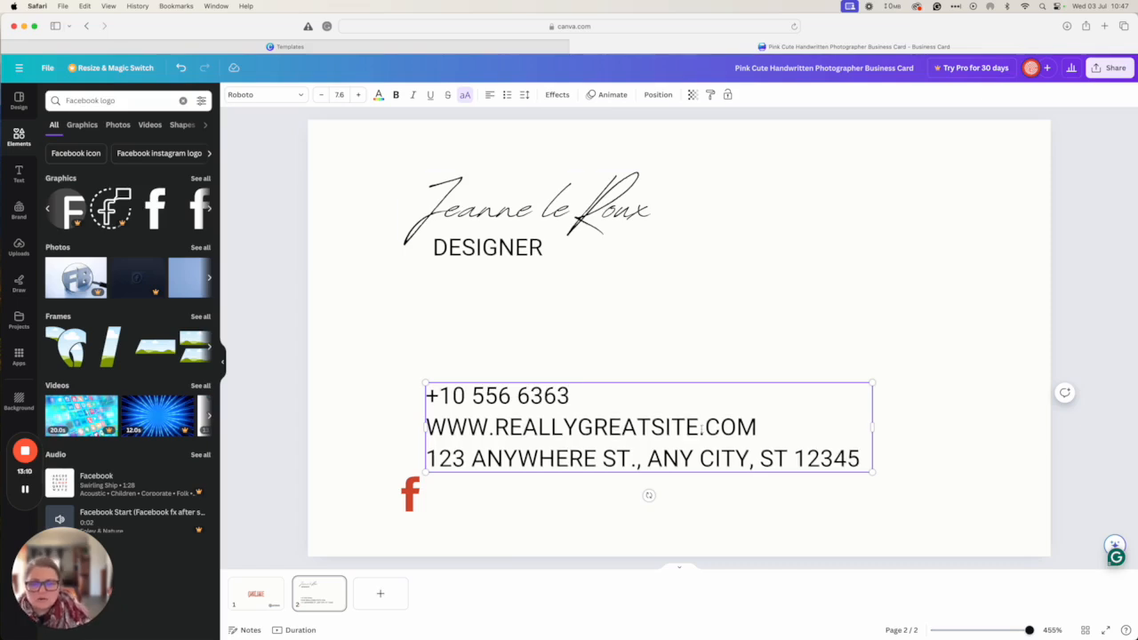
pyautogui.moveTo(778, 434); pyautogui.dragTo(494, 427)
pyautogui.write('P')
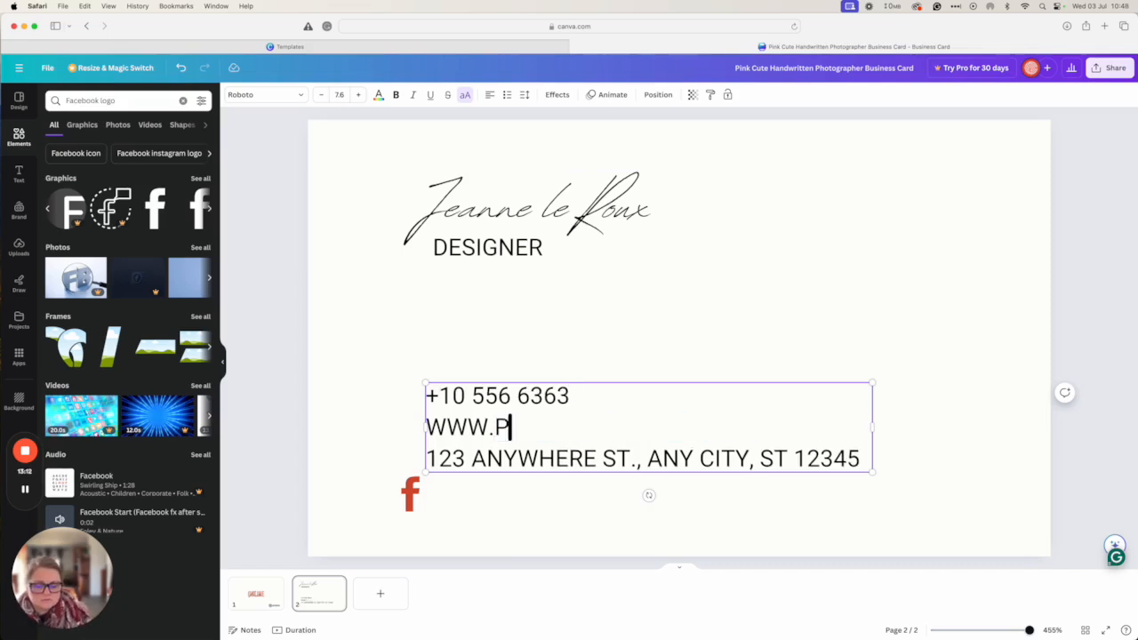
pyautogui.write('RINTULU')
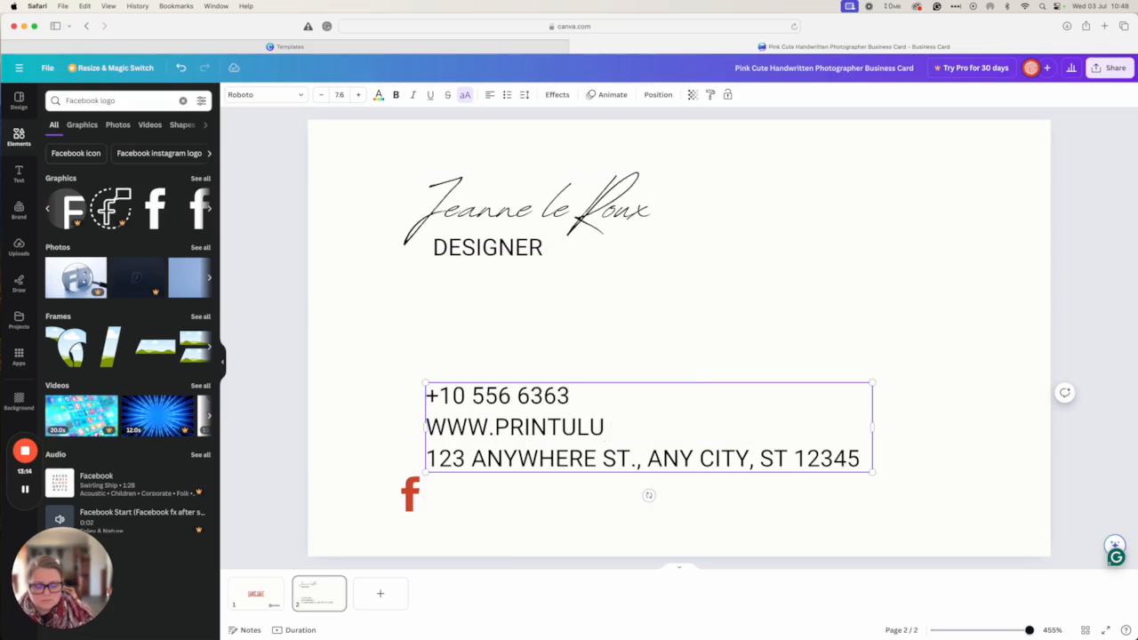
pyautogui.write('.CO.ZA')
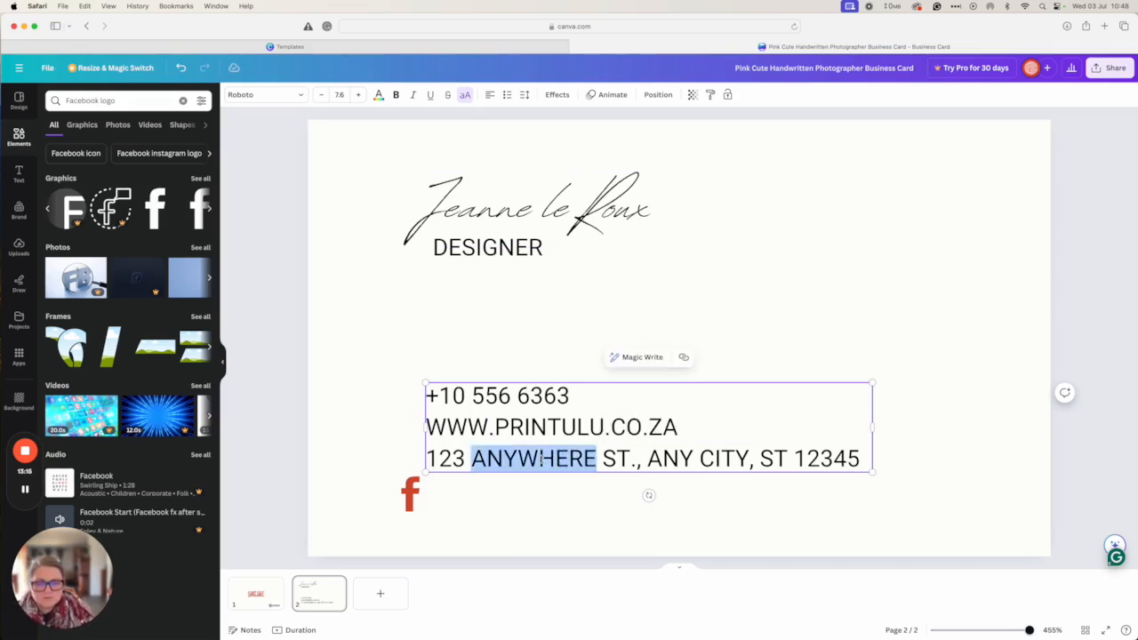
pyautogui.tripleClick(543, 459)
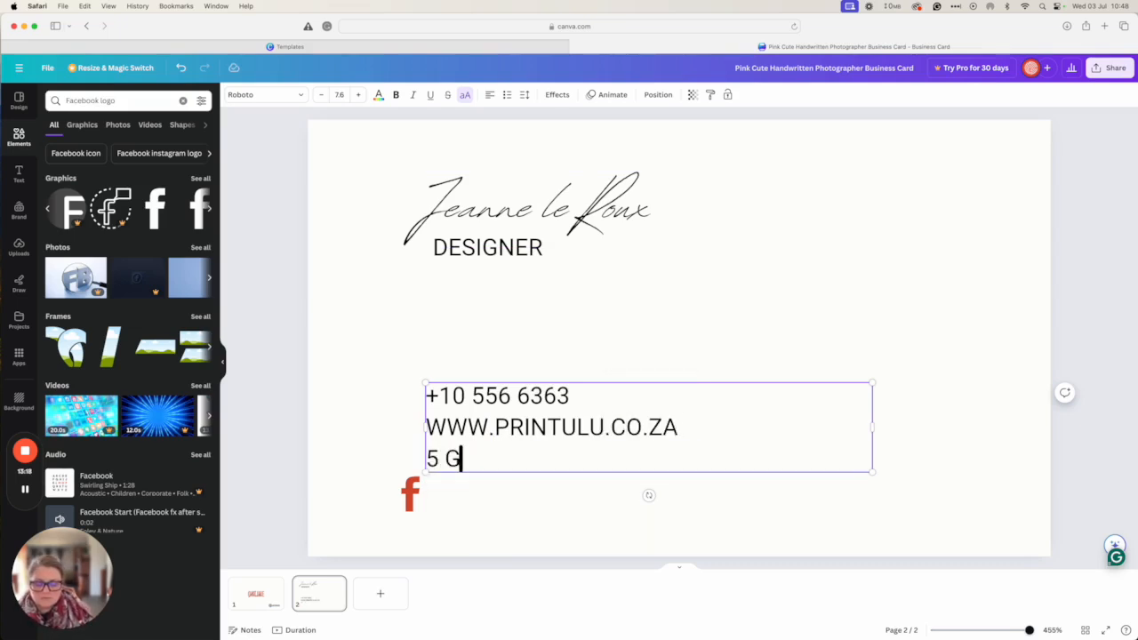
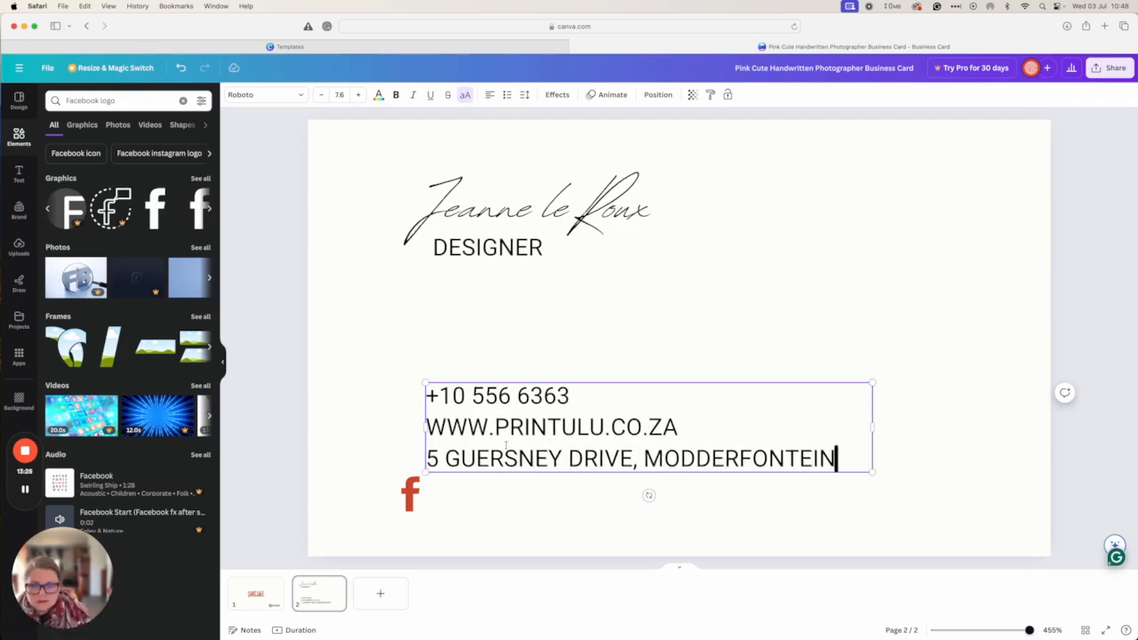
pyautogui.press('Return')
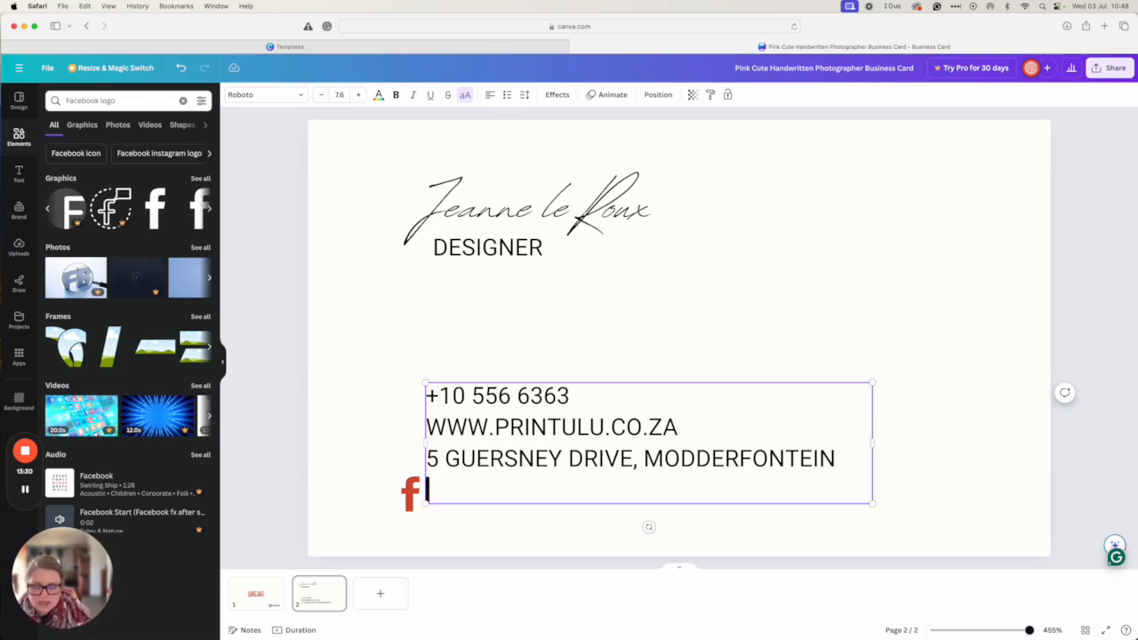
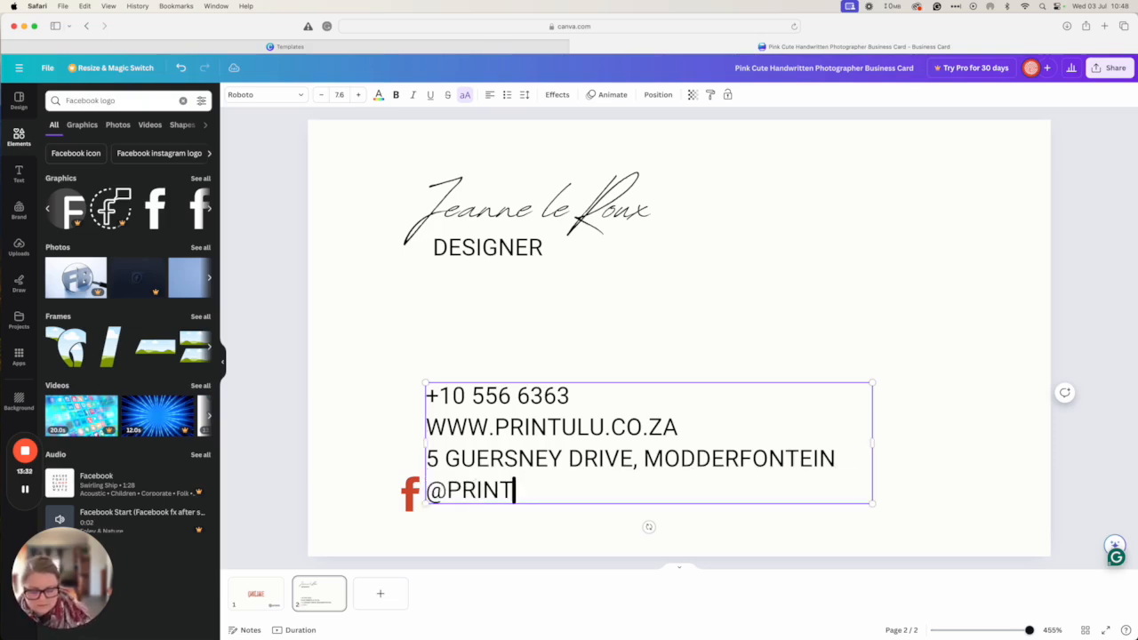
pyautogui.click(409, 499)
pyautogui.moveTo(402, 512); pyautogui.dragTo(415, 494)
pyautogui.doubleClick(470, 491)
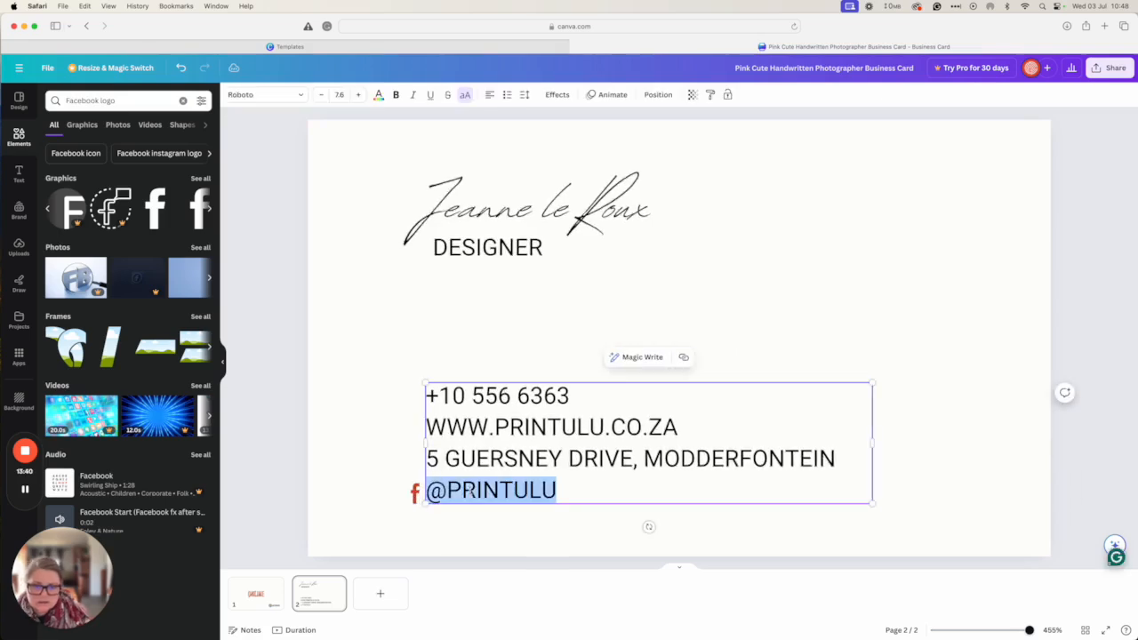
pyautogui.press('super+a')
pyautogui.click(299, 94)
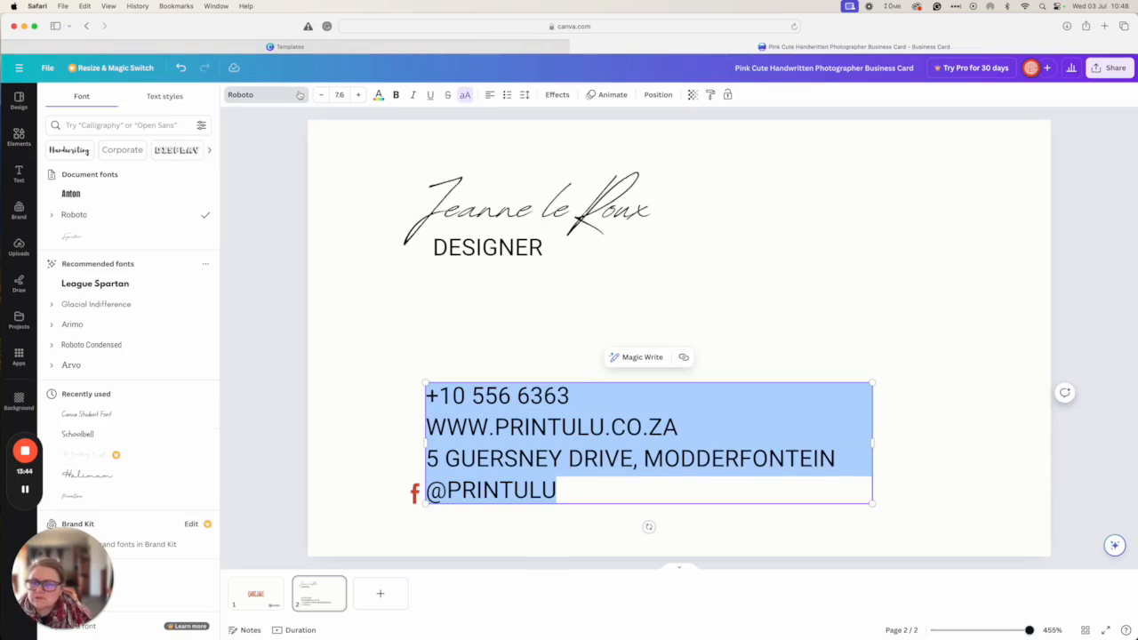
pyautogui.click(96, 285)
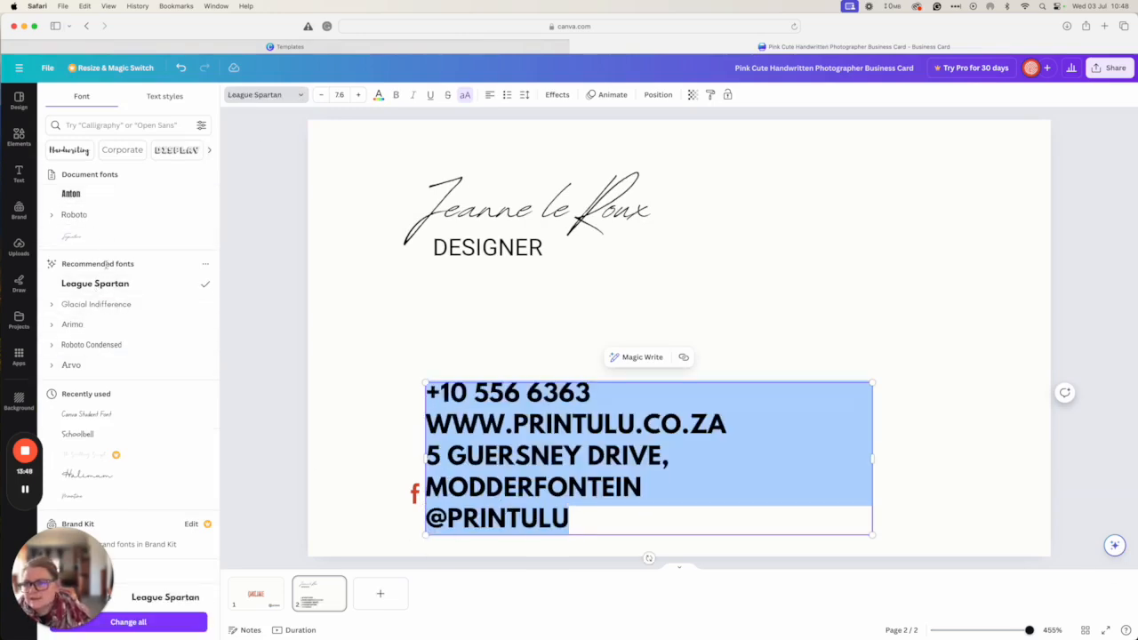
pyautogui.click(90, 304)
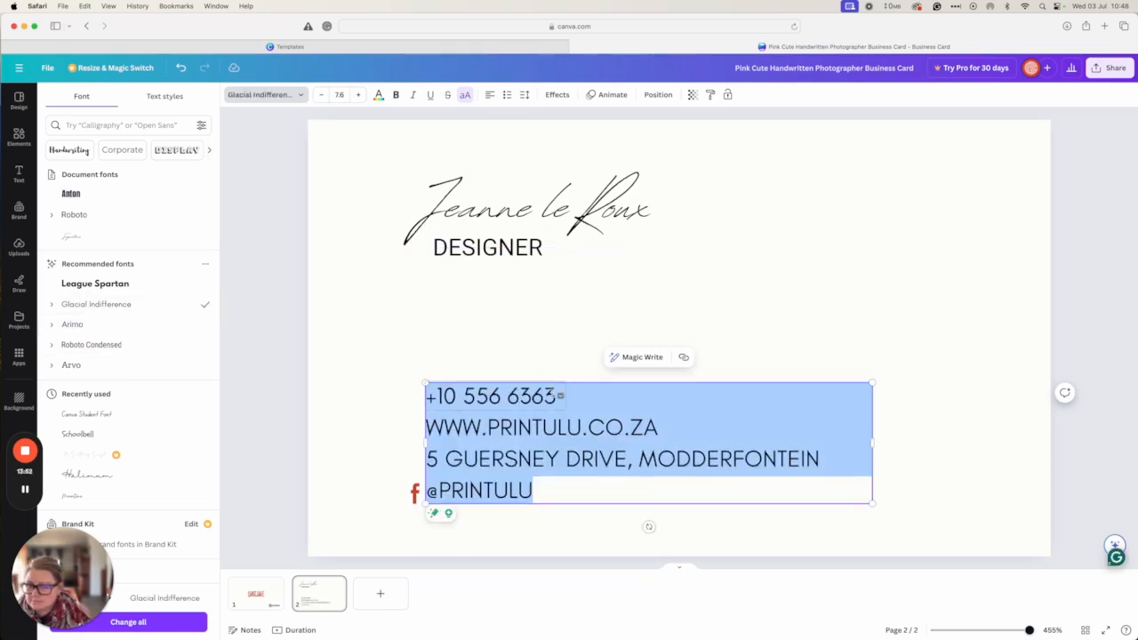
pyautogui.press('super+z')
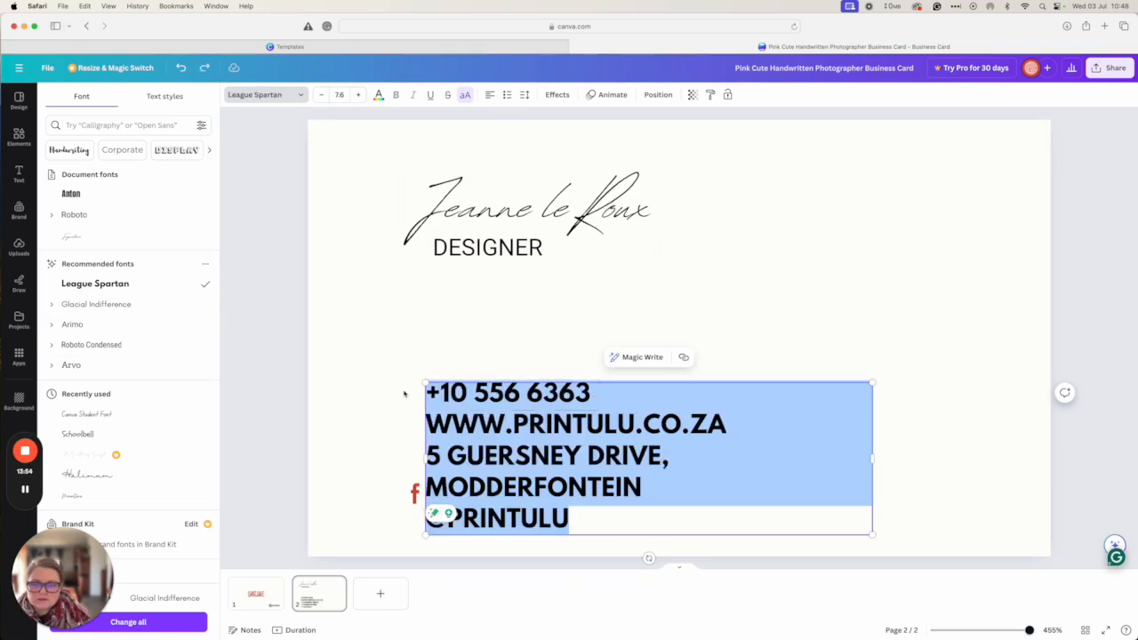
pyautogui.press('super+z')
pyautogui.click(415, 494)
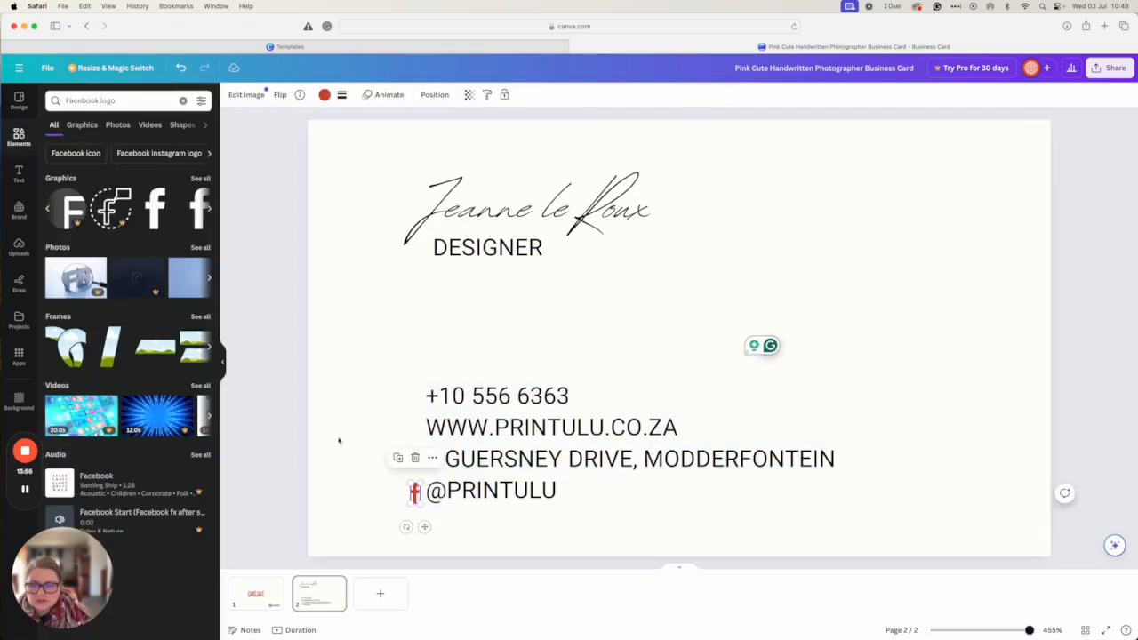
# Download the business card as a PDF Print file with the RGB colour profile
pyautogui.click(1111, 68)
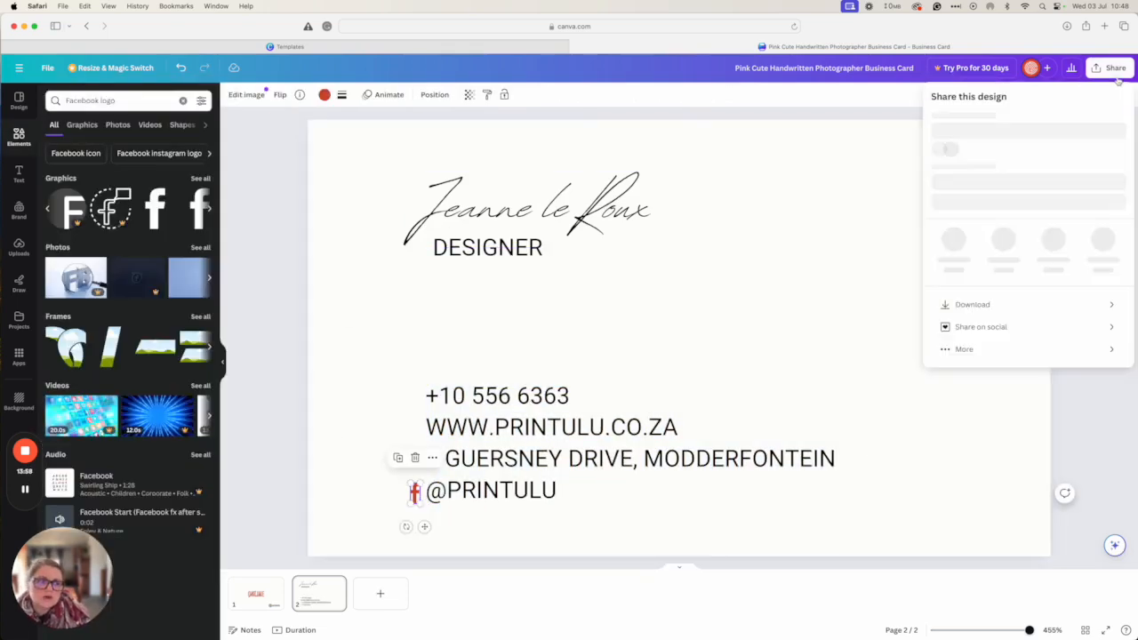
pyautogui.click(992, 328)
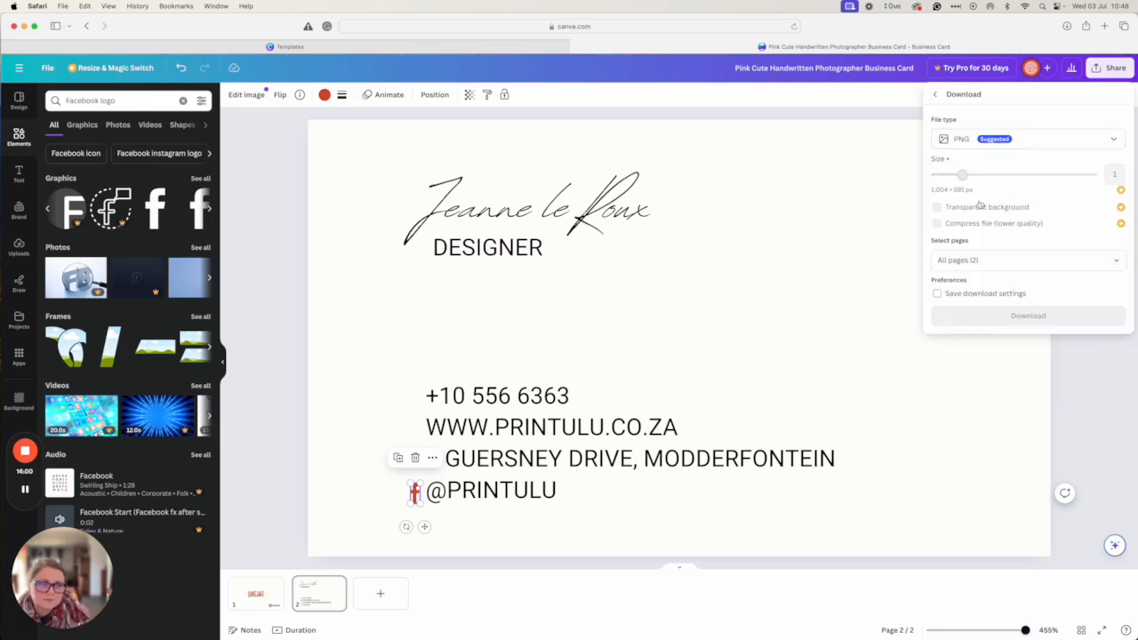
pyautogui.click(972, 144)
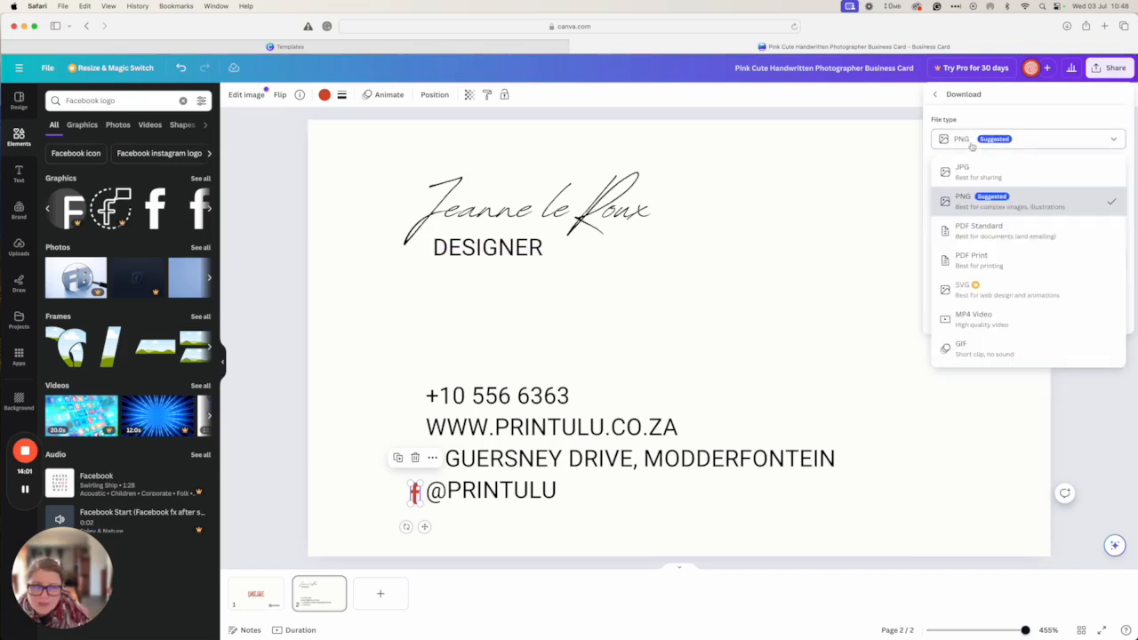
pyautogui.click(979, 262)
pyautogui.click(975, 266)
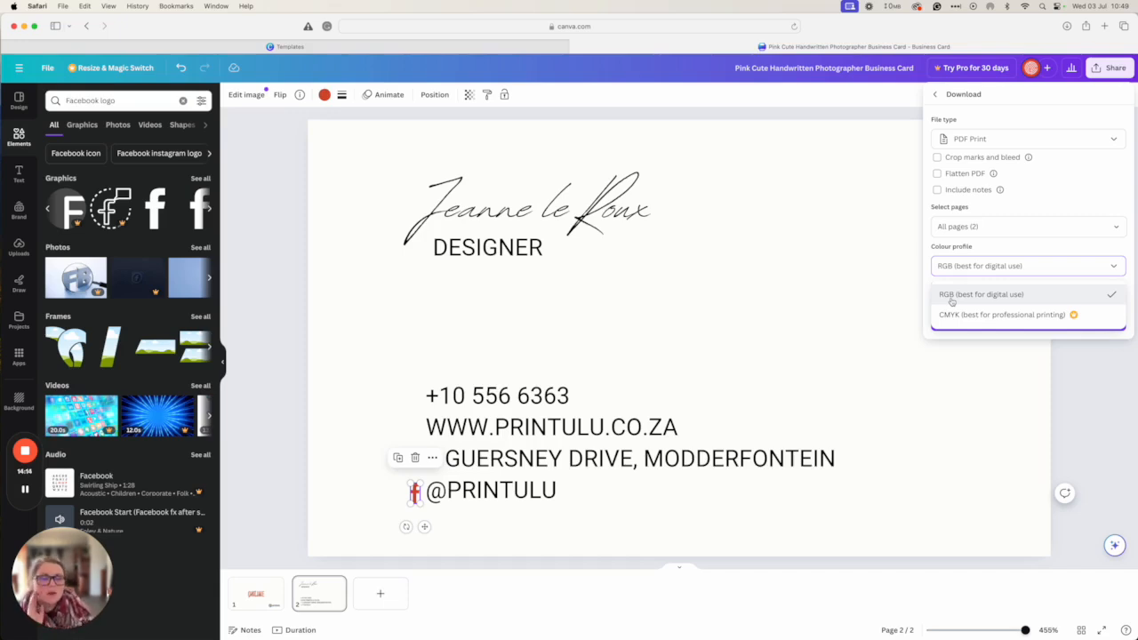
pyautogui.click(952, 302)
pyautogui.click(1026, 324)
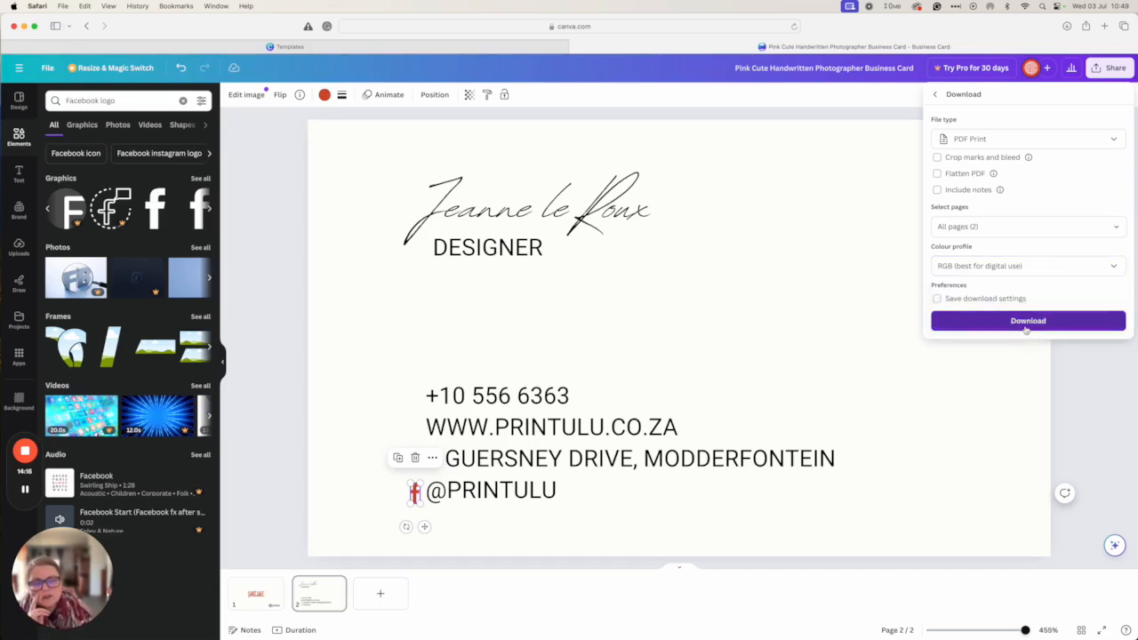
# Open Pink Cute Handwritten Photographer Business Card.pdf from Downloads in Acrobat and scroll to the back page
pyautogui.moveTo(347, 636)
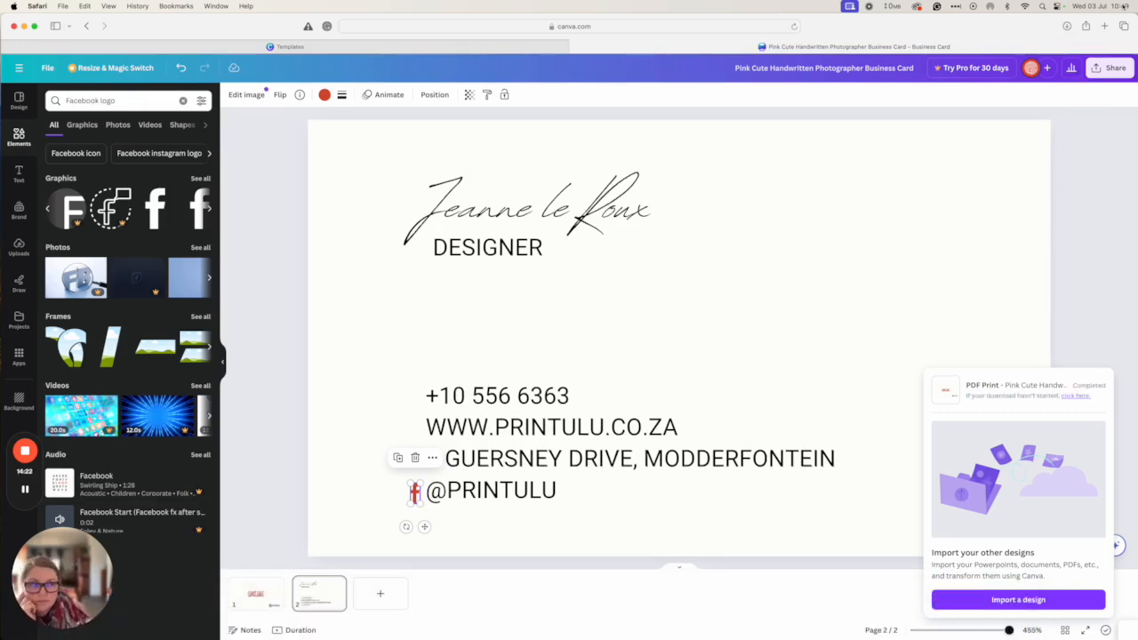
pyautogui.click(1067, 26)
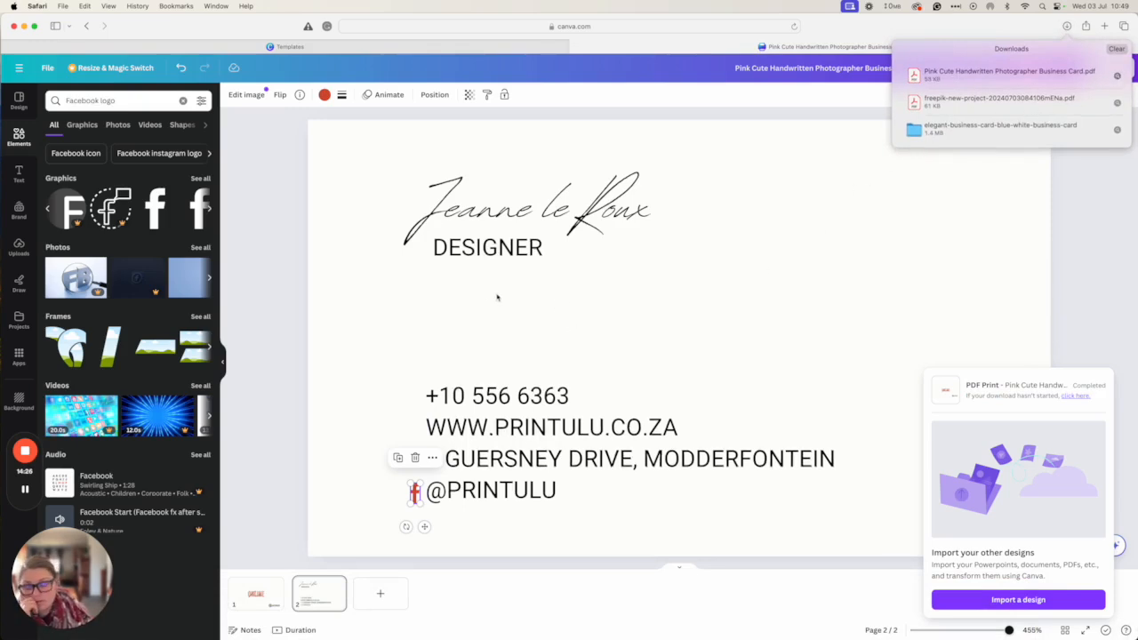
pyautogui.click(1116, 76)
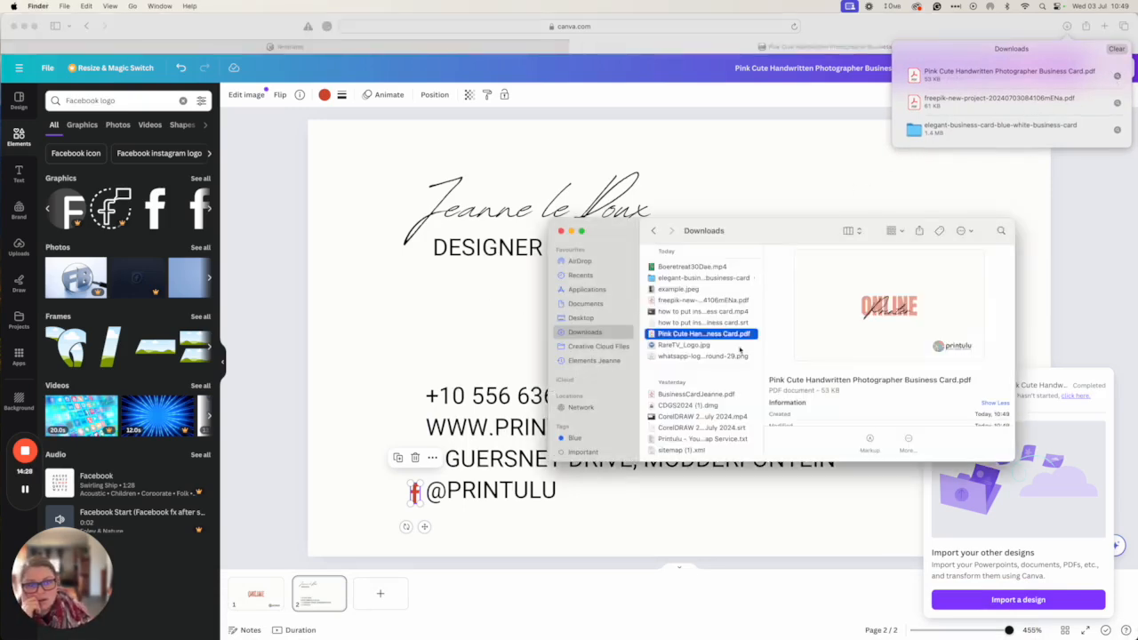
pyautogui.doubleClick(674, 336)
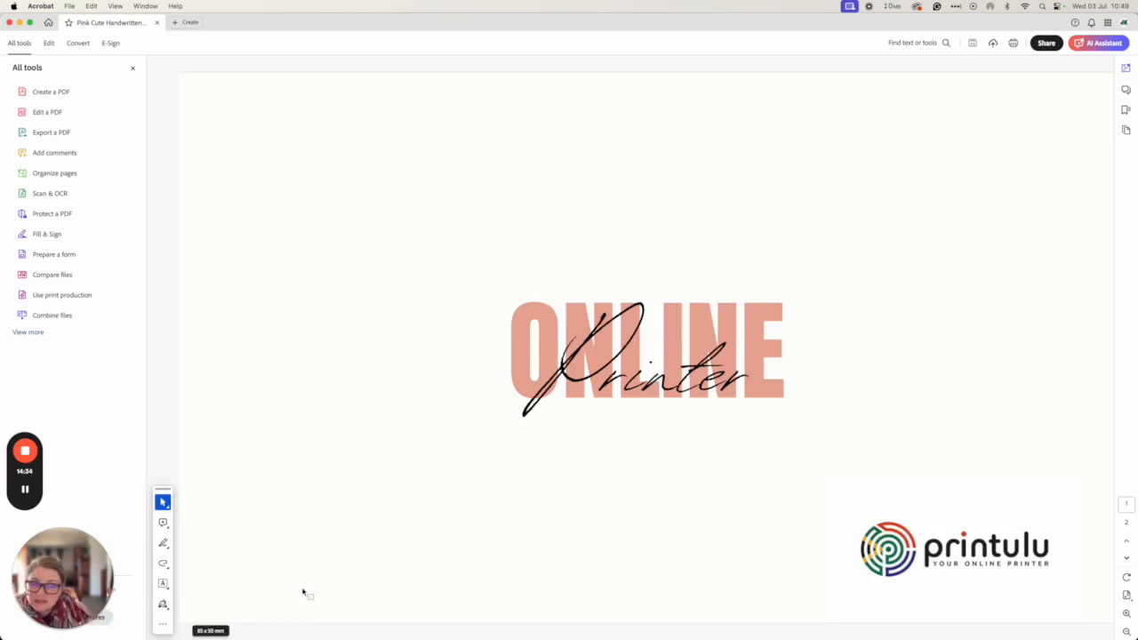
pyautogui.scroll(-3, 324, 562)
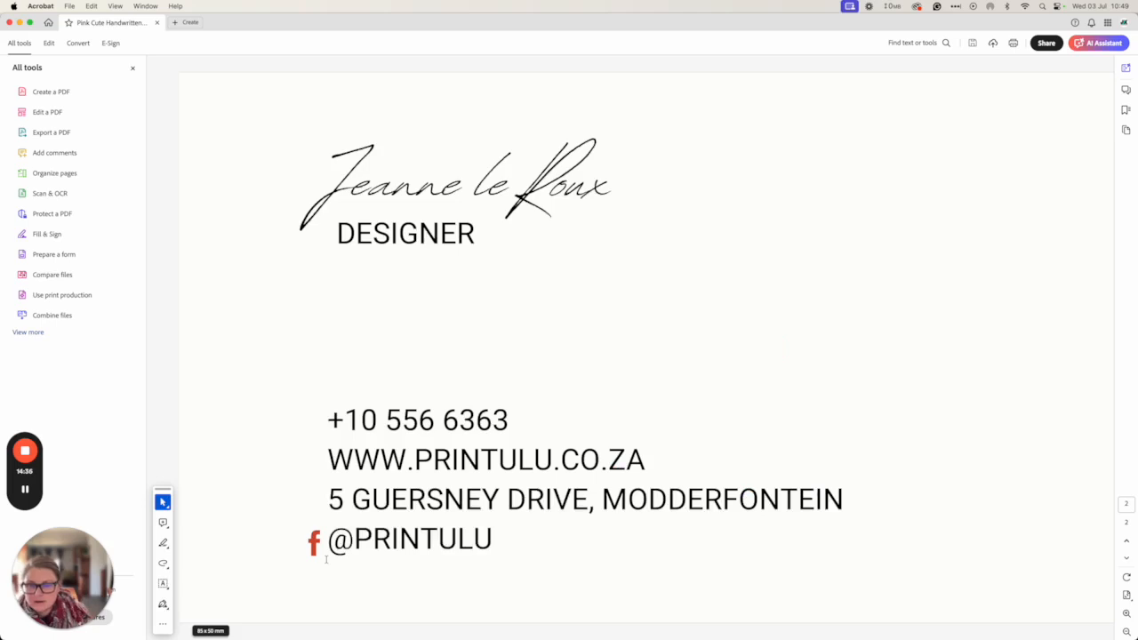